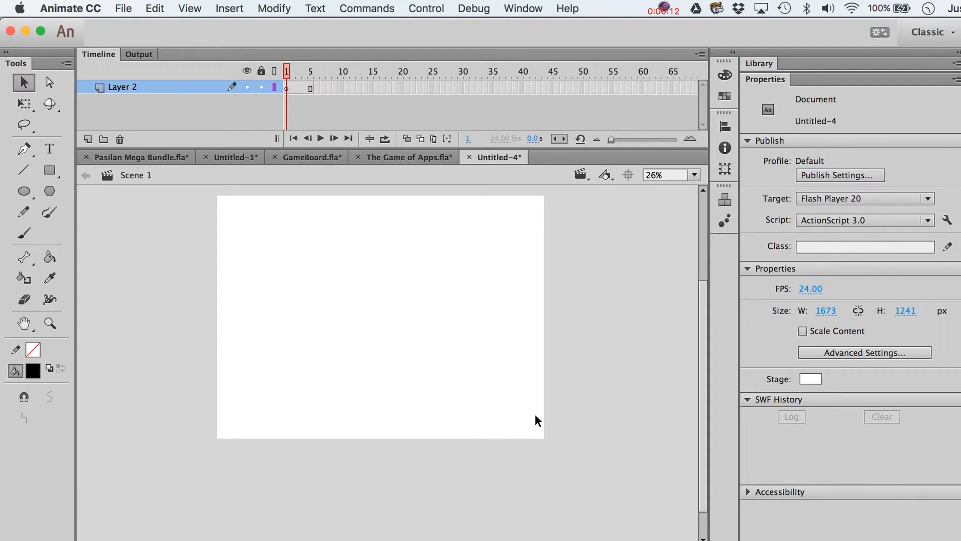
# Switch to Finder and locate Dying_000.png in the Chibi_Muscular_Viking folder's large PNG sequences.
pyautogui.moveTo(864, 64); pyautogui.dragTo(951, 65)
pyautogui.press('super+Tab')
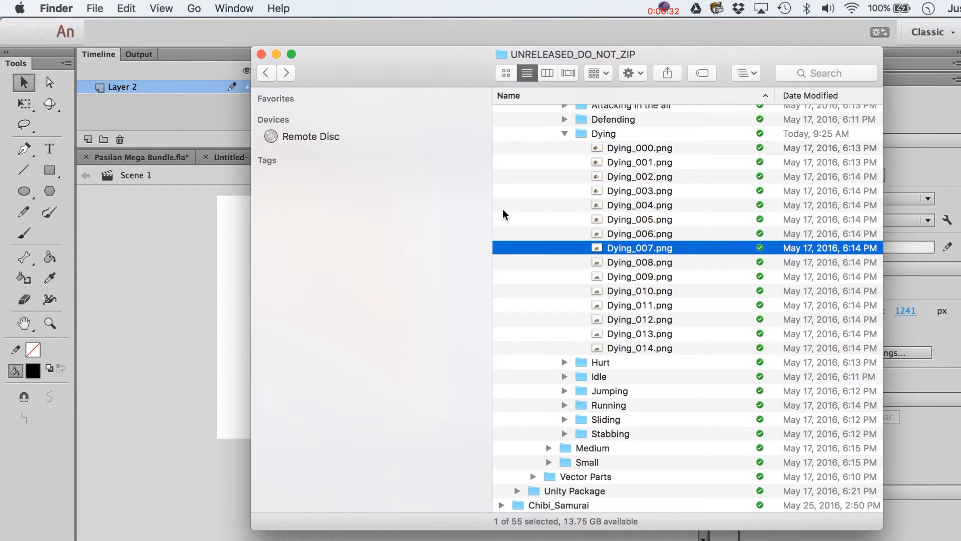
pyautogui.click(632, 151)
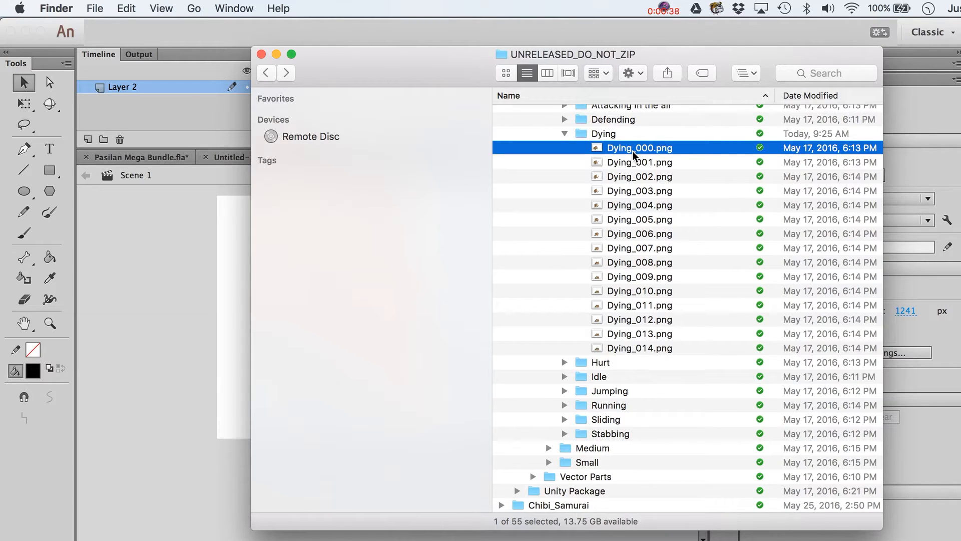
pyautogui.scroll(4, 632, 151)
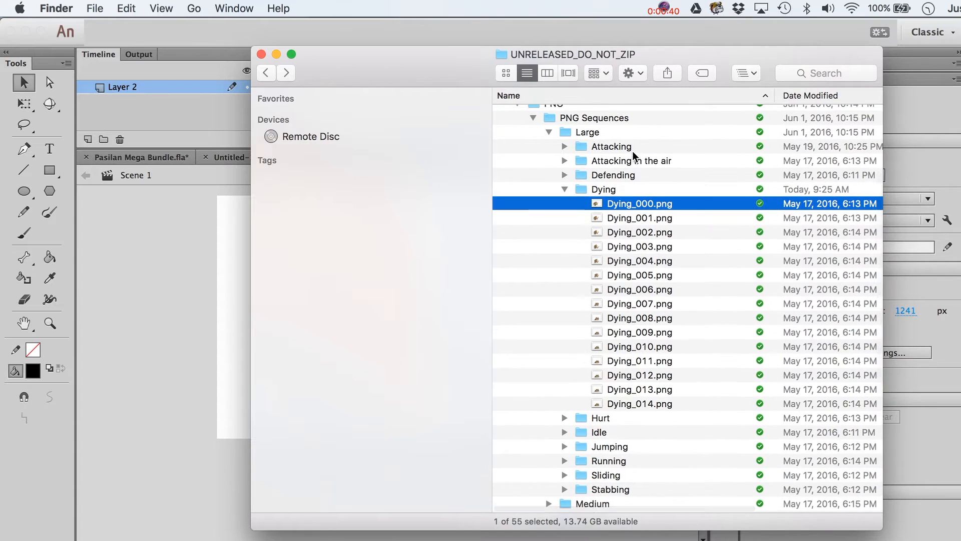
pyautogui.scroll(2, 632, 152)
pyautogui.scroll(2, 632, 151)
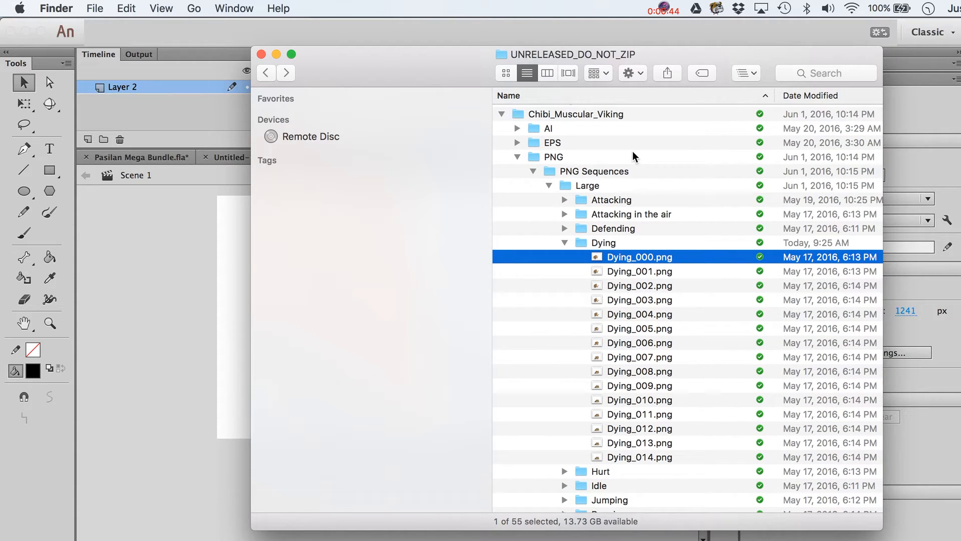
pyautogui.click(569, 111)
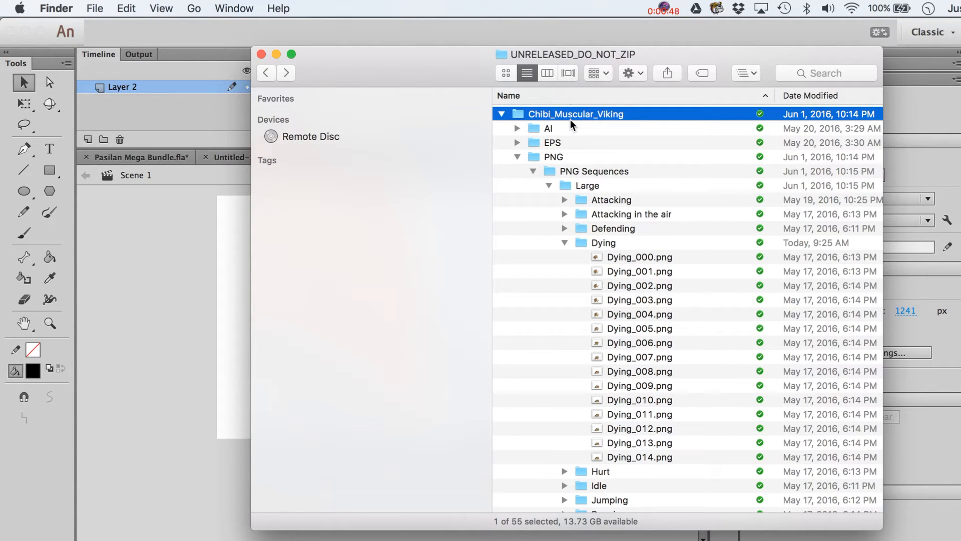
pyautogui.click(621, 271)
pyautogui.click(631, 258)
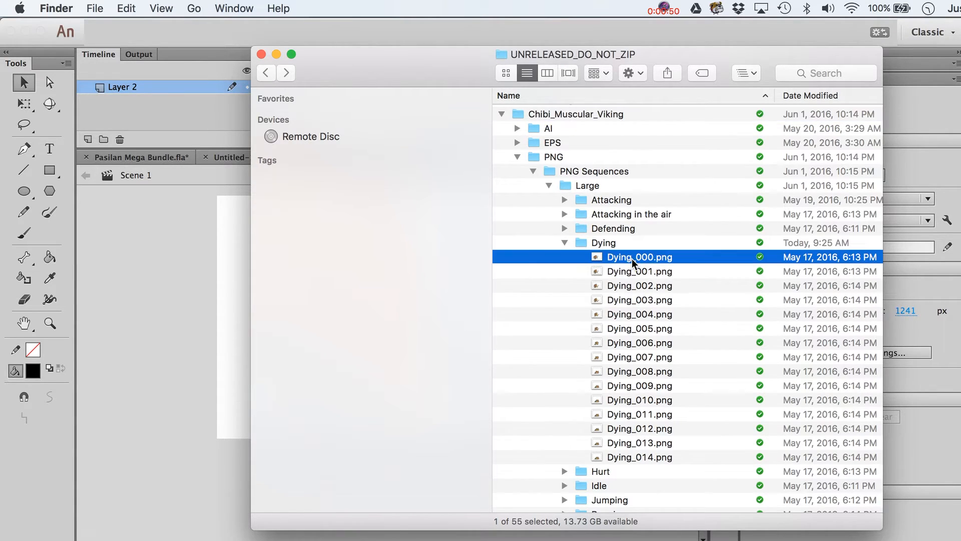
# Preview Dying_000.png and shrink the preview window so the whole image fits on screen.
pyautogui.press('space')
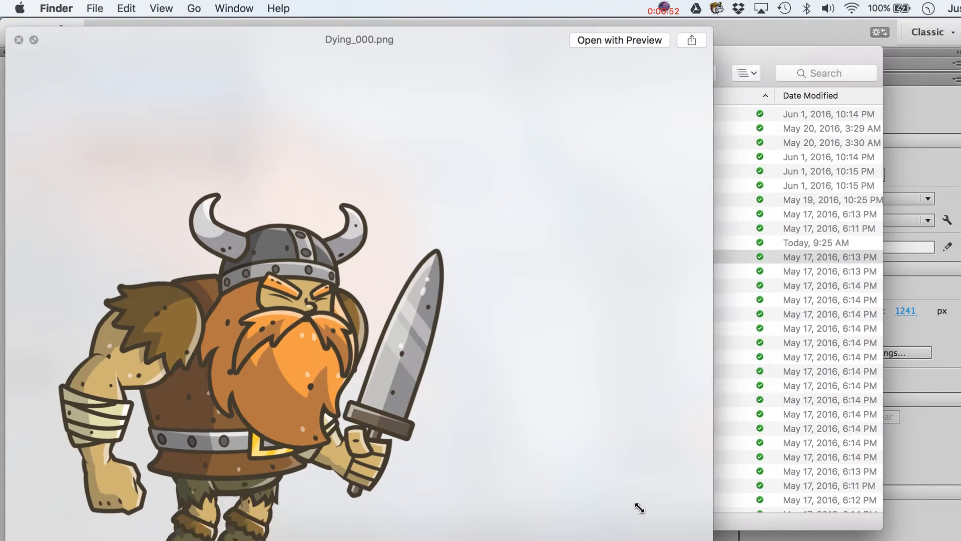
pyautogui.press('space')
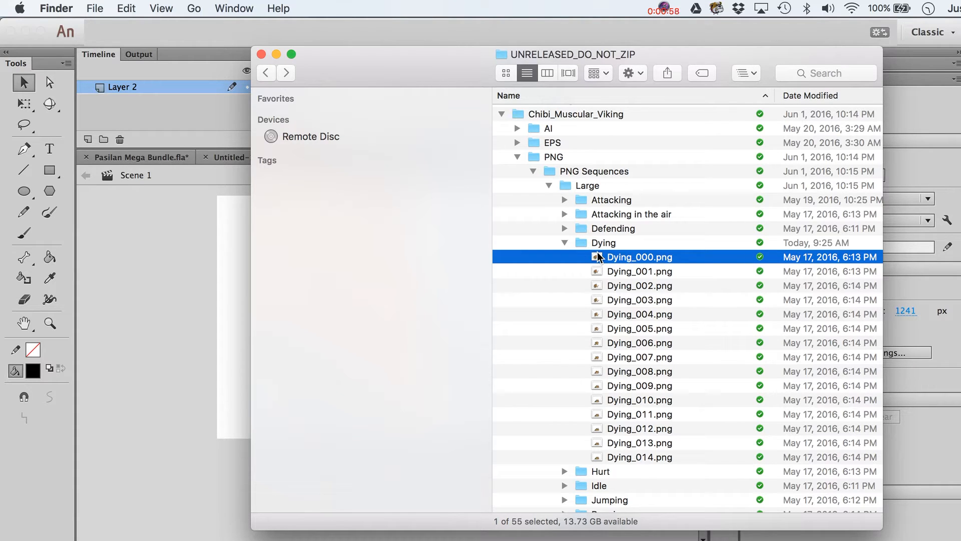
pyautogui.press('space')
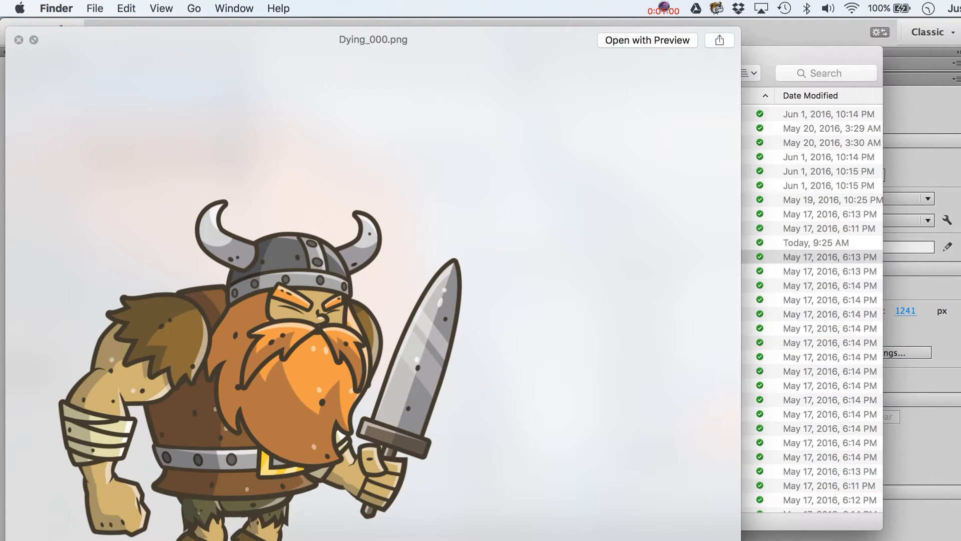
pyautogui.moveTo(740, 539); pyautogui.dragTo(661, 517)
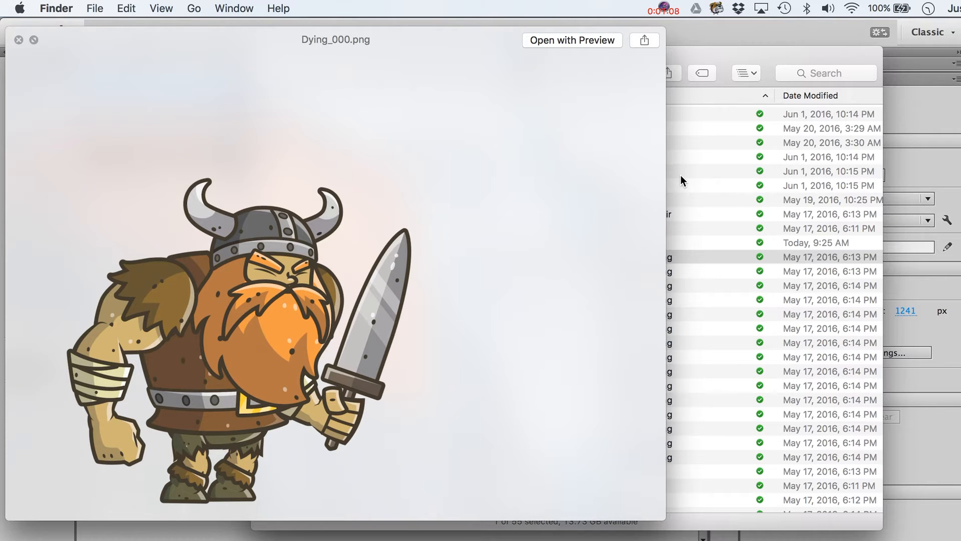
# Flip forward through the previewed Dying frames, return to Dying_000.png and close the preview.
pyautogui.press('Down')
pyautogui.press('Down')
pyautogui.press('Down')
pyautogui.press('Down')
pyautogui.press('Down')
pyautogui.press('Down')
pyautogui.press('Down')
pyautogui.press('Down')
pyautogui.press('Down')
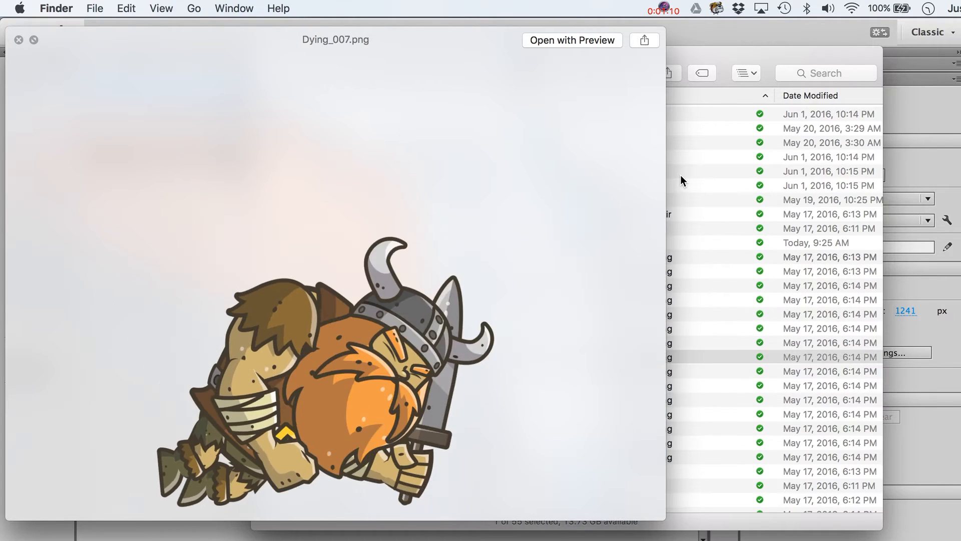
pyautogui.press('Up')
pyautogui.press('Up')
pyautogui.press('Up')
pyautogui.press('Up')
pyautogui.press('Up')
pyautogui.press('Up')
pyautogui.press('Up')
pyautogui.press('Up')
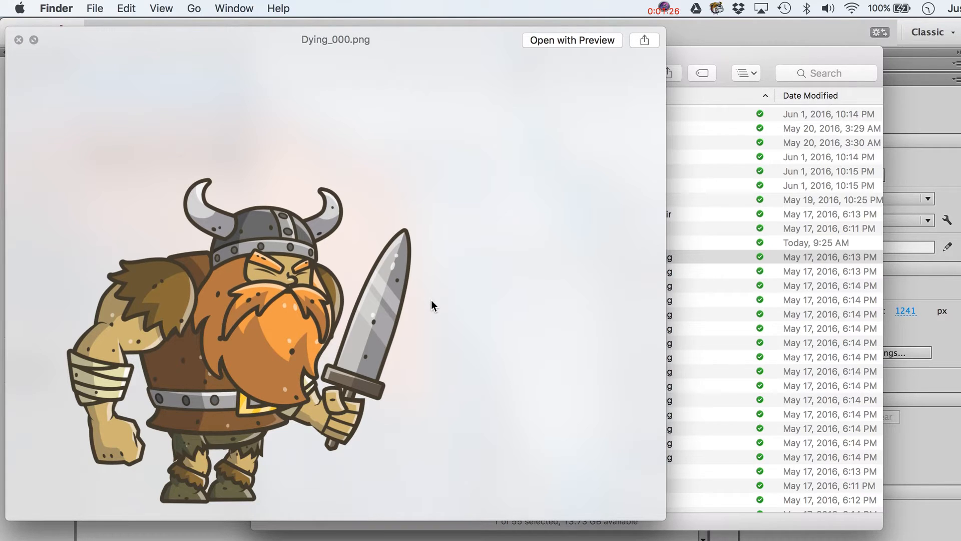
pyautogui.press('space')
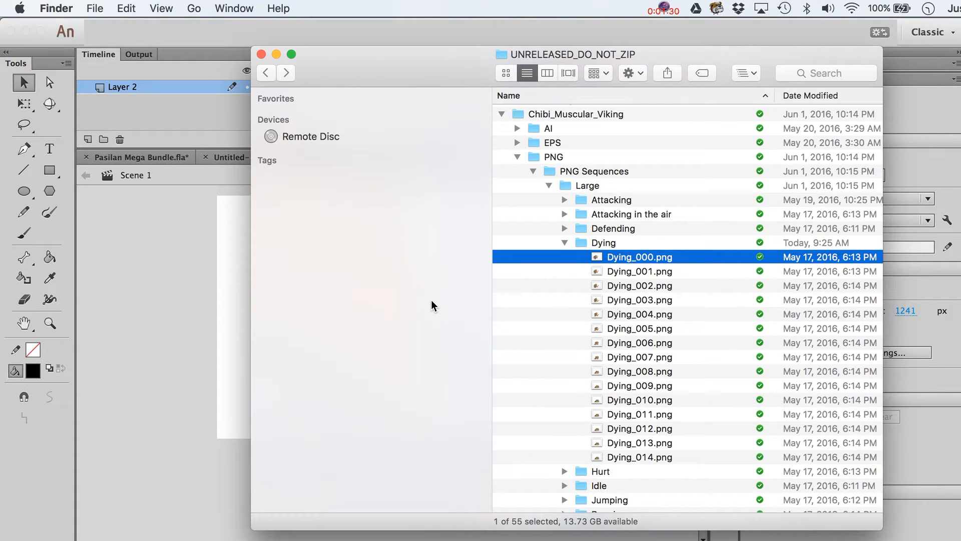
# Return to Animate CC and remove the extra frames after frame 1 on Layer 2.
pyautogui.click(217, 260)
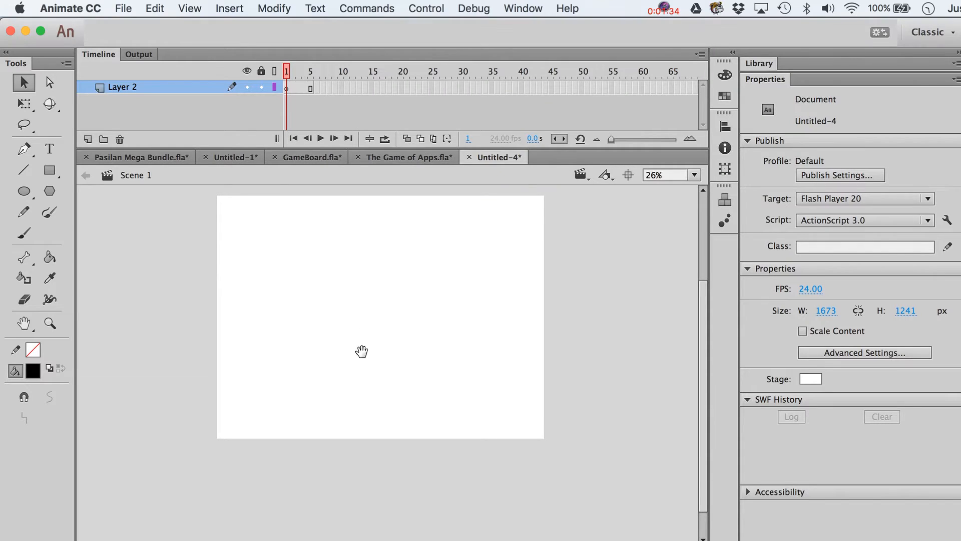
pyautogui.moveTo(364, 304); pyautogui.dragTo(353, 334)
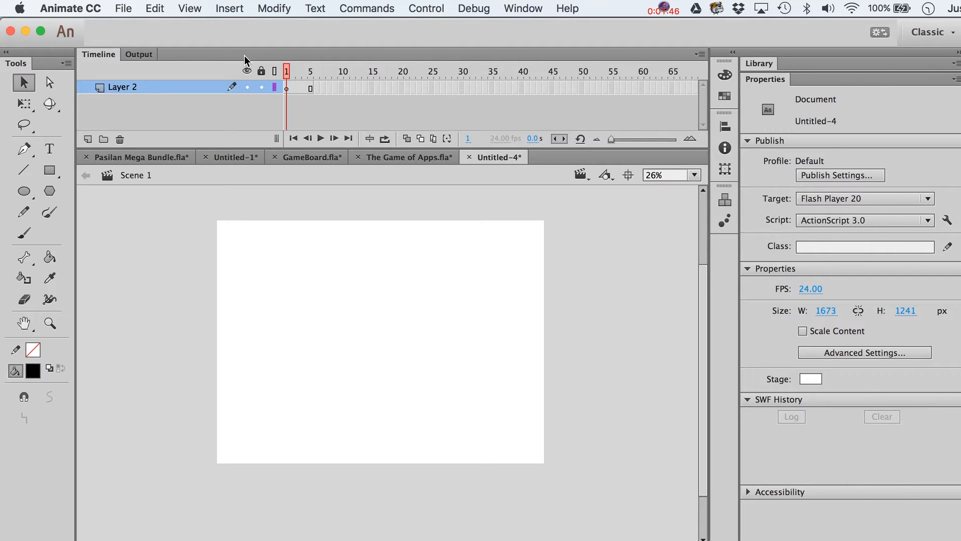
pyautogui.click(319, 86)
pyautogui.click(292, 82)
pyautogui.rightClick(302, 82)
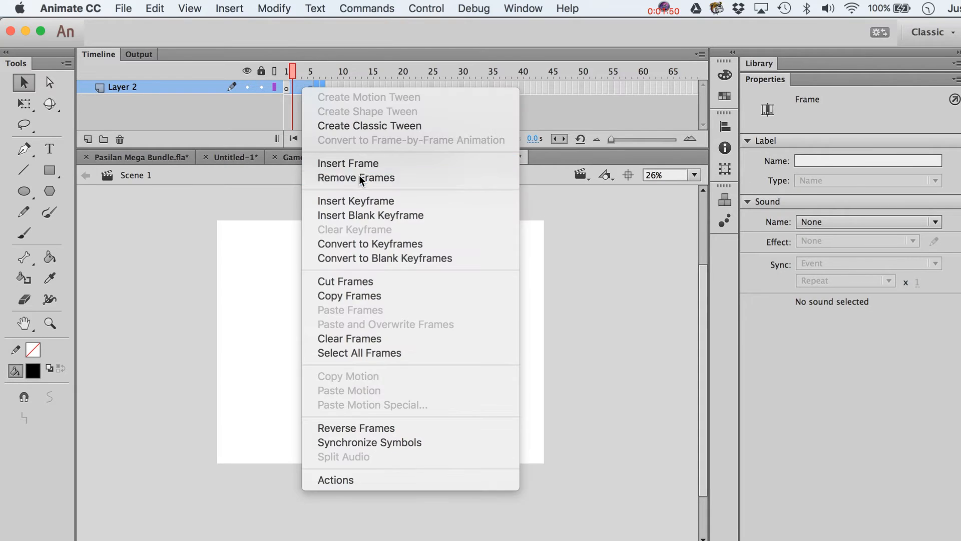
pyautogui.click(400, 213)
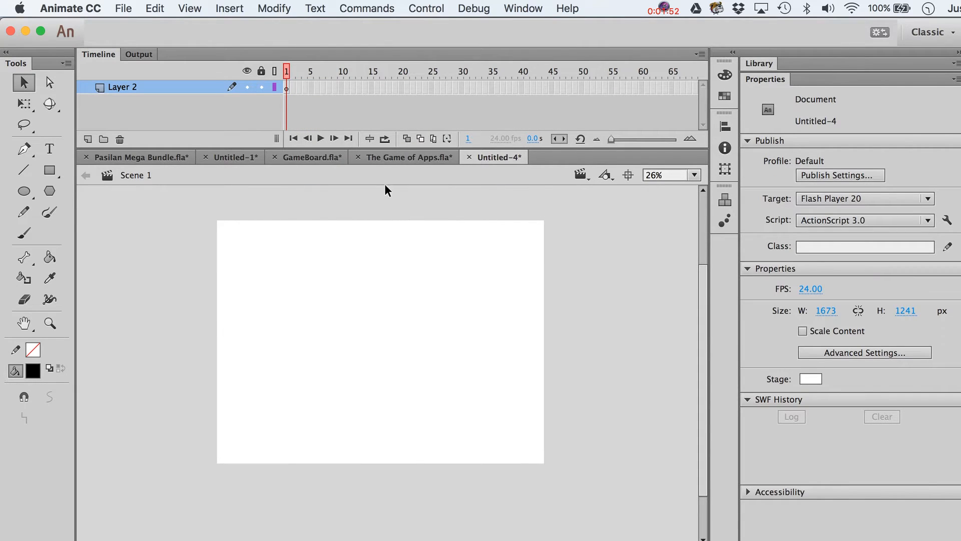
# Start an import to the stage at frame 1 and sort the Dying folder's files by name.
pyautogui.click(289, 85)
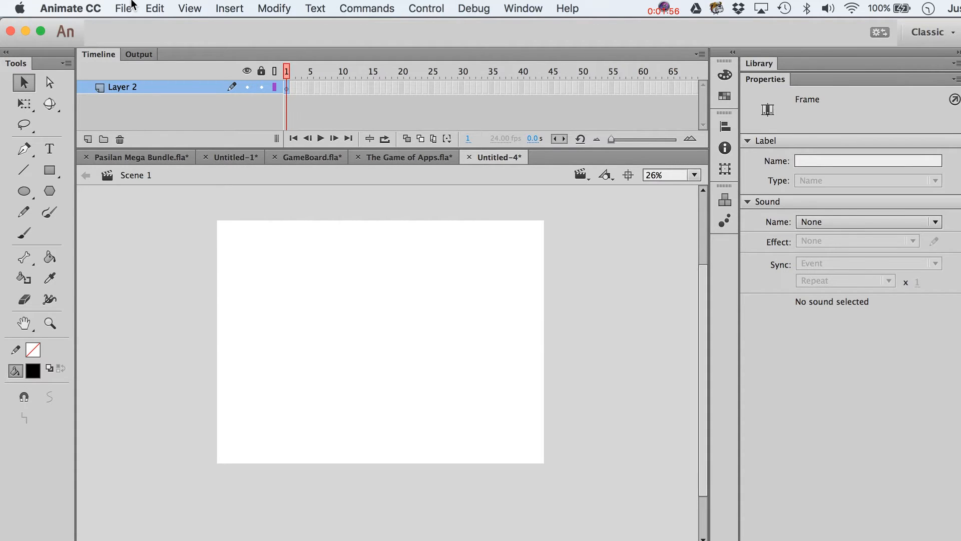
pyautogui.click(131, 6)
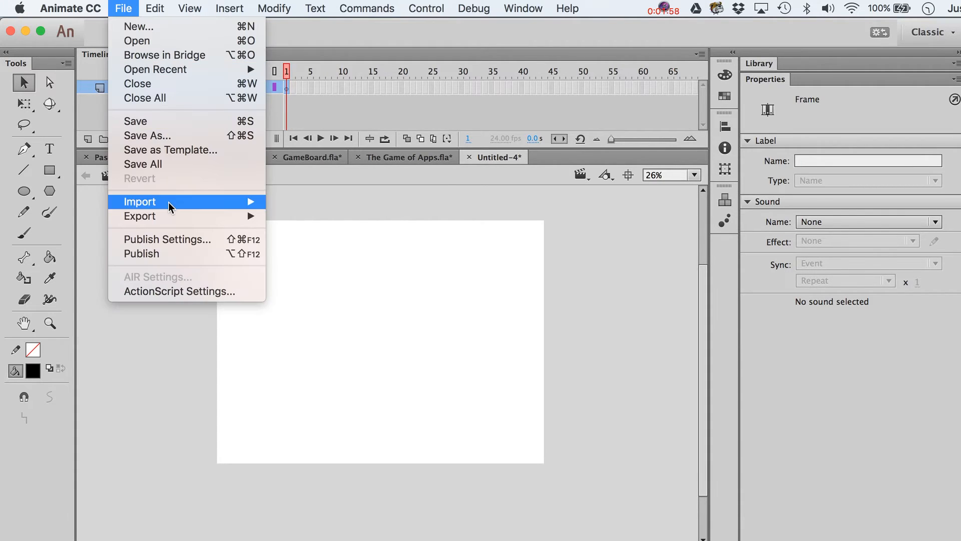
pyautogui.moveTo(168, 202)
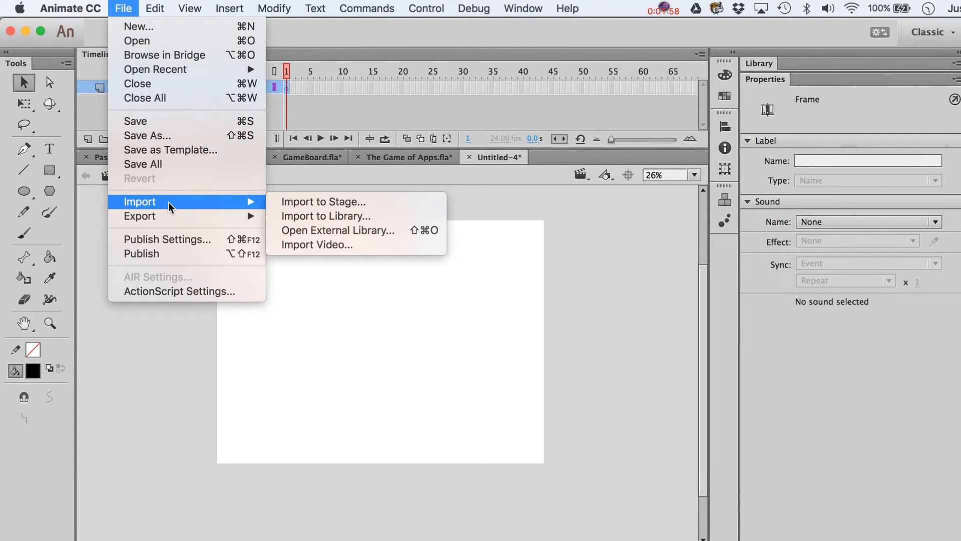
pyautogui.click(330, 203)
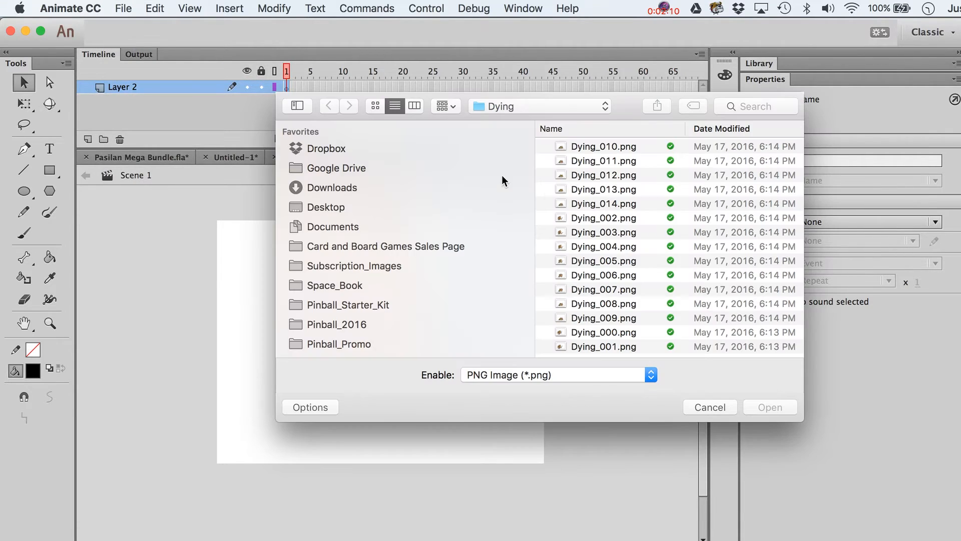
pyautogui.click(615, 147)
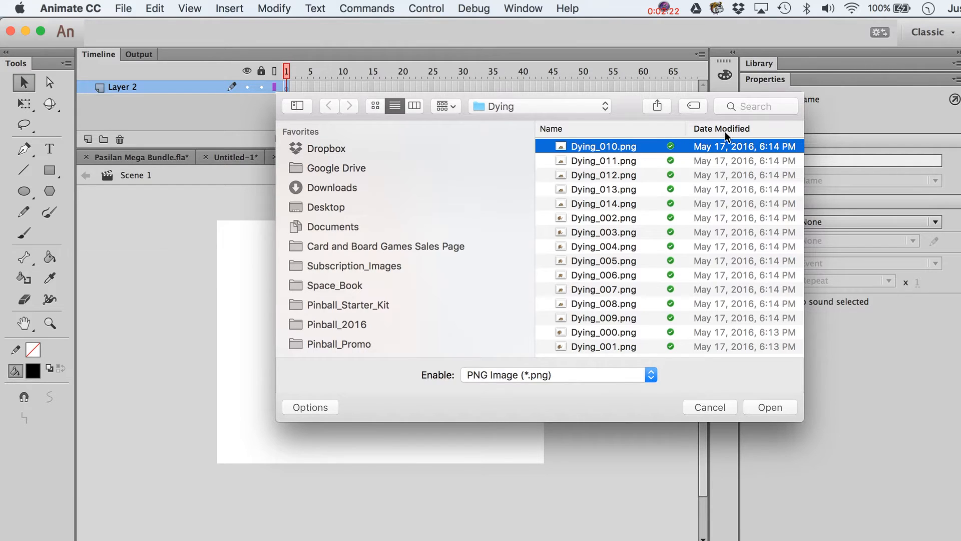
pyautogui.click(558, 131)
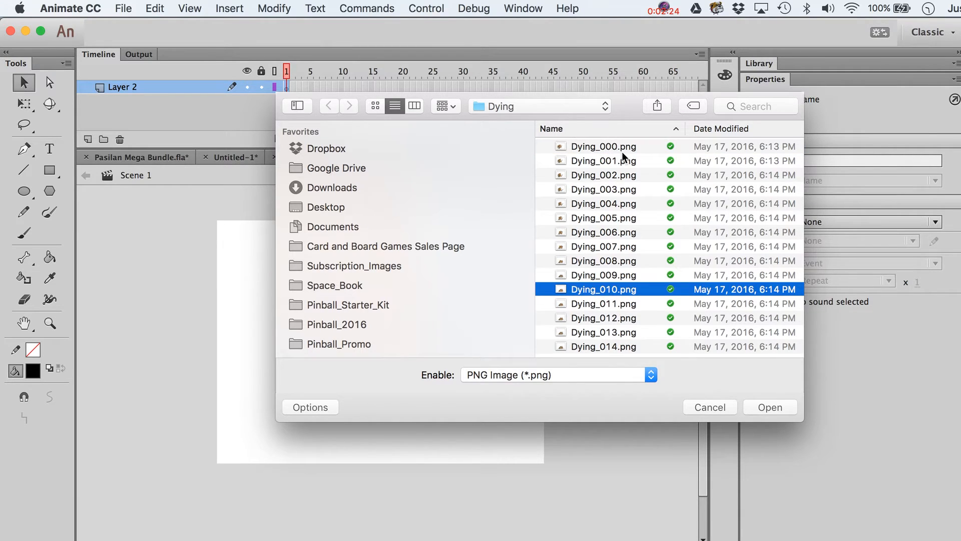
# Import Dying_000.png together with all images in its sequence, without replacing existing library items.
pyautogui.click(591, 147)
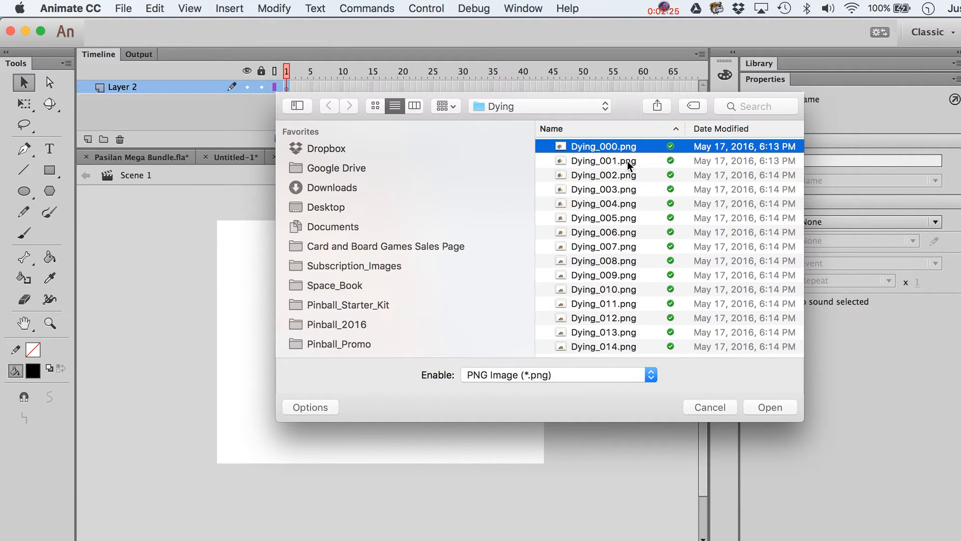
pyautogui.doubleClick(599, 144)
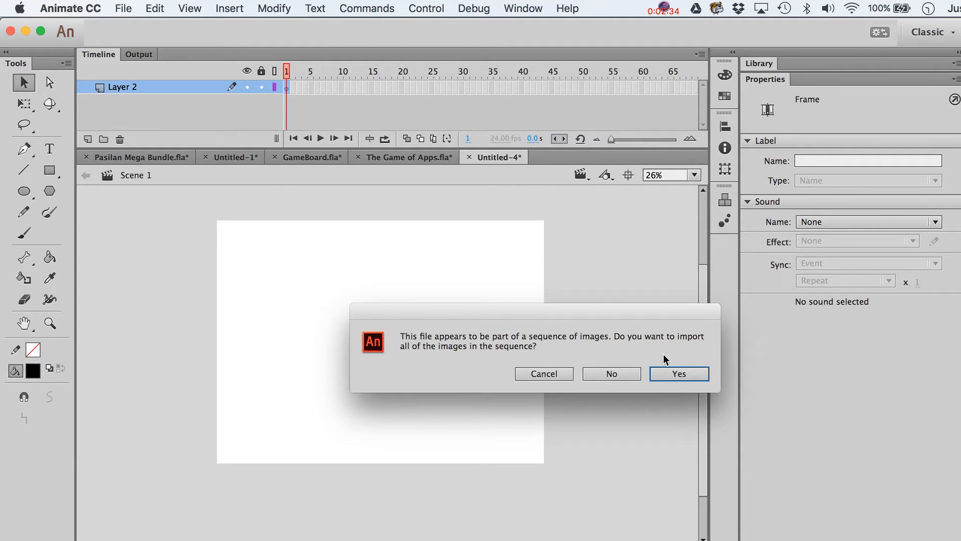
pyautogui.click(668, 371)
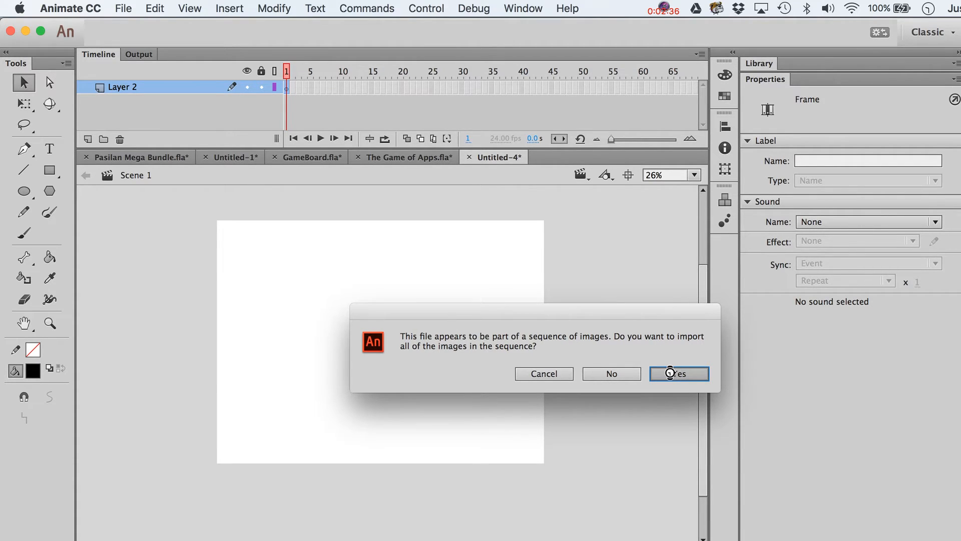
pyautogui.click(669, 373)
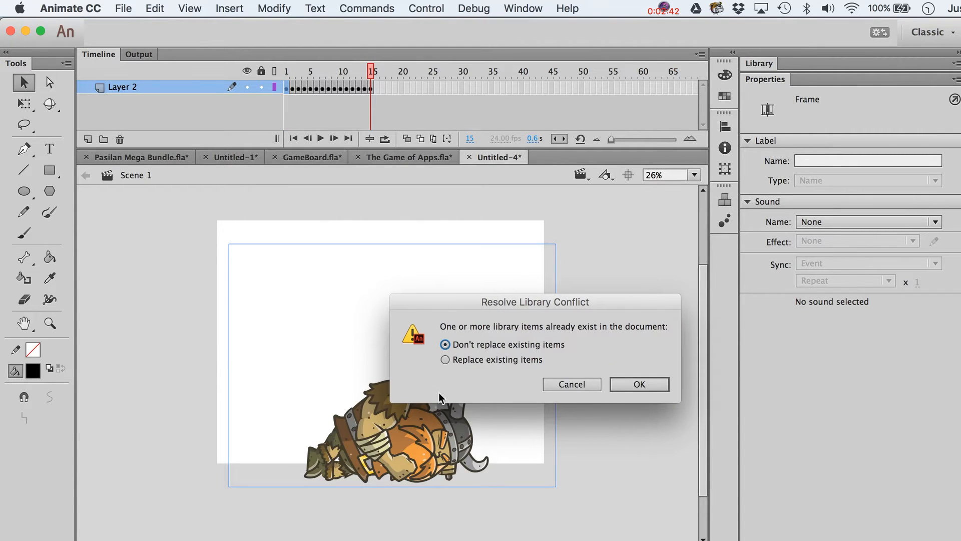
pyautogui.click(635, 393)
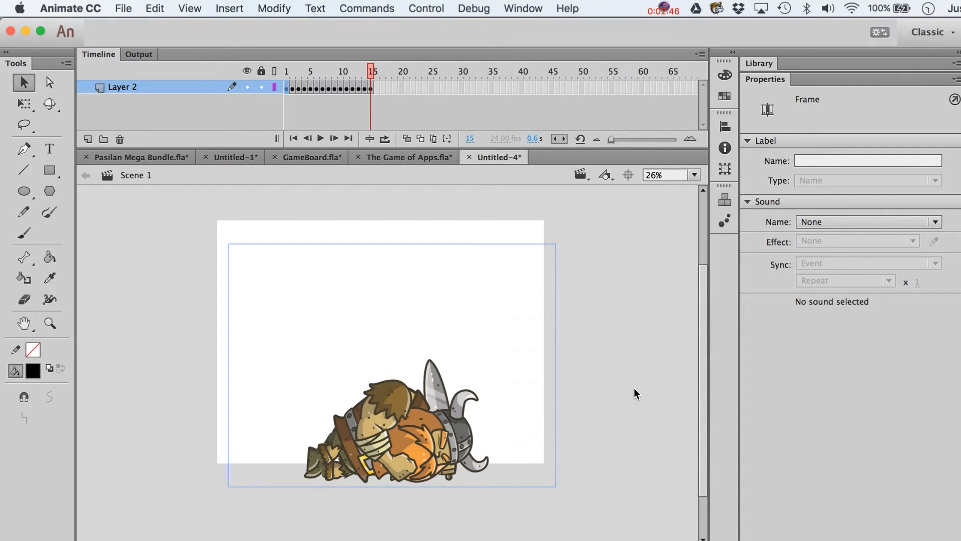
# Play the imported animation from frame 1 and select the image on frame 15.
pyautogui.moveTo(371, 71); pyautogui.dragTo(266, 73)
pyautogui.press('Return')
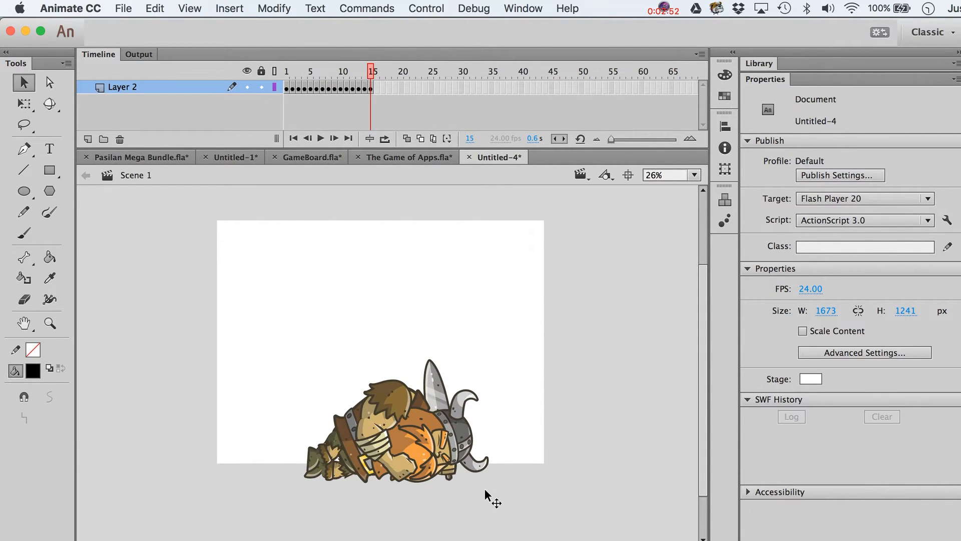
pyautogui.click(444, 424)
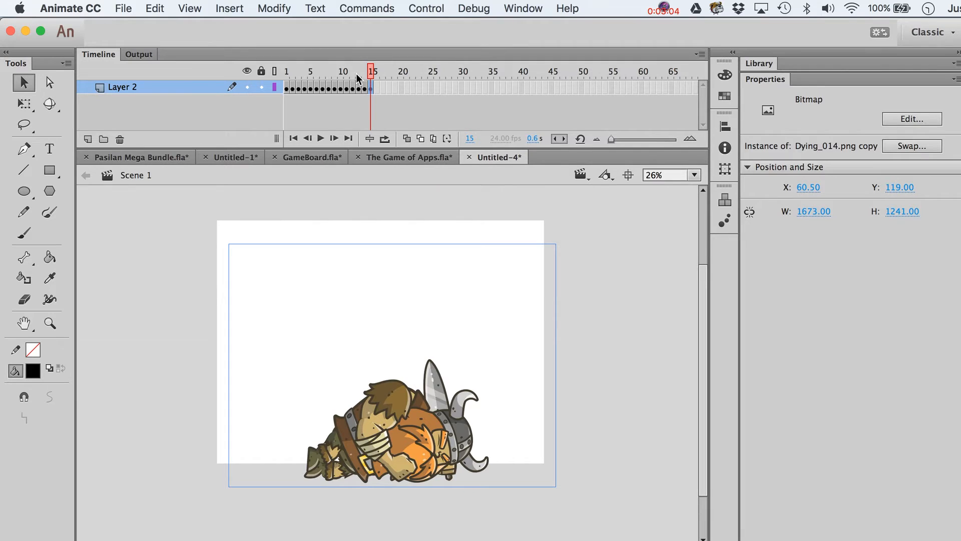
# Try to align the images individually, moving frame 1's to X 0, Y 0 and frame 2's to X 0, Y -23.10.
pyautogui.moveTo(354, 72); pyautogui.dragTo(262, 75)
pyautogui.click(349, 370)
pyautogui.moveTo(348, 371); pyautogui.dragTo(337, 349)
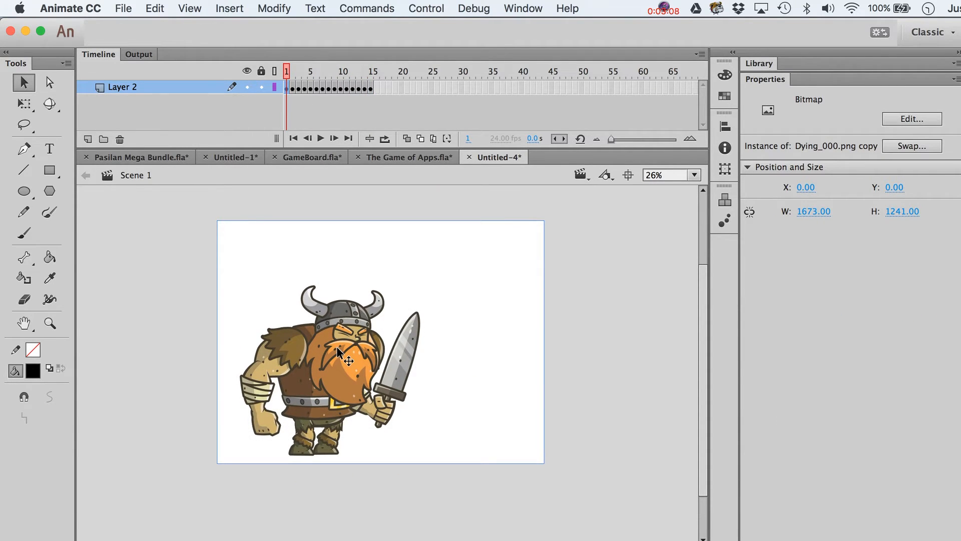
pyautogui.press('.')
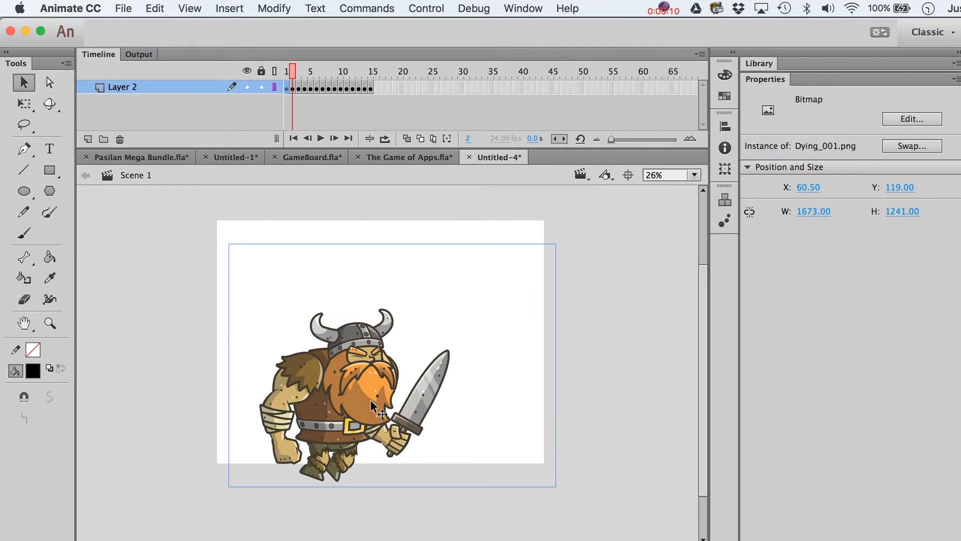
pyautogui.moveTo(370, 399); pyautogui.dragTo(359, 372)
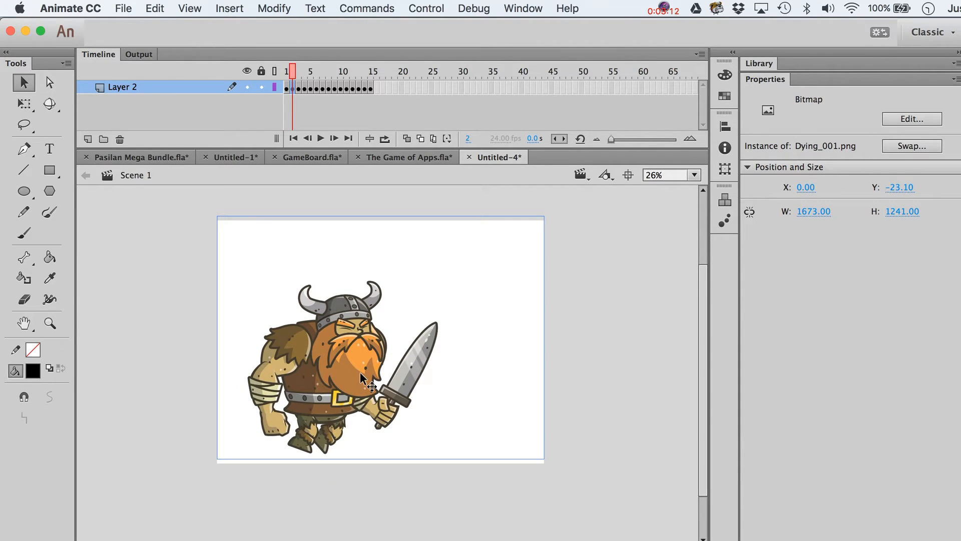
# Undo the image moves on frames 2 and 1.
pyautogui.press('super+z')
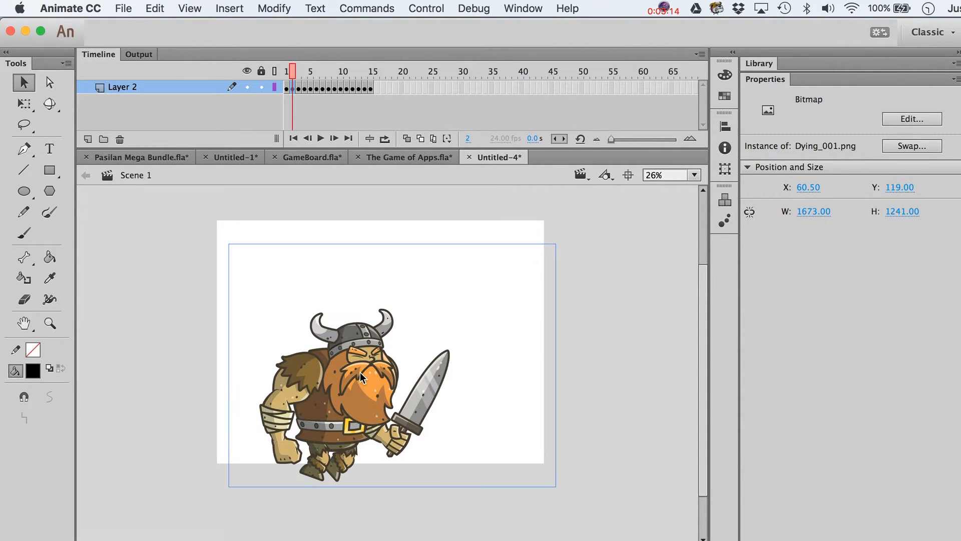
pyautogui.press(',')
pyautogui.press('super+z')
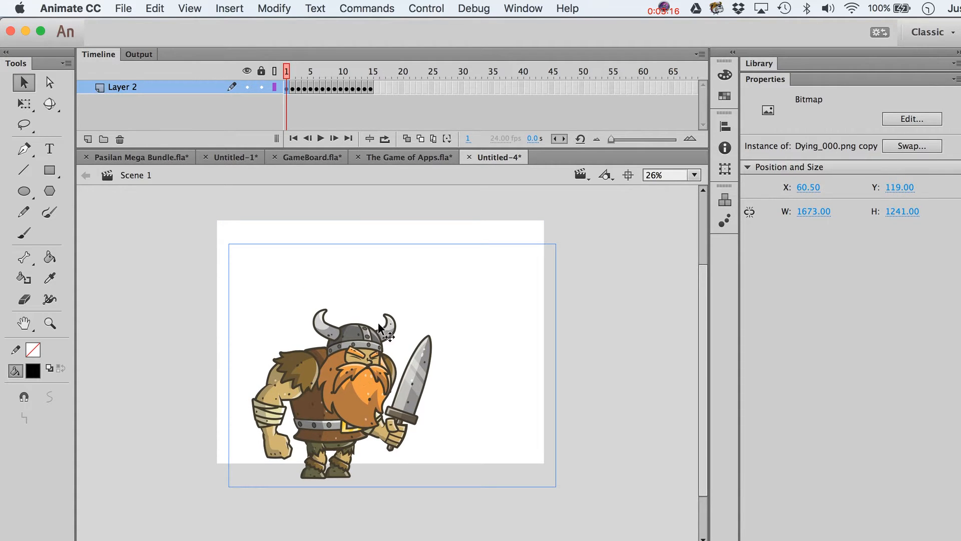
# Turn on Edit Multiple Frames from frame 1 and extend its range through frame 15.
pyautogui.moveTo(311, 71); pyautogui.dragTo(284, 89)
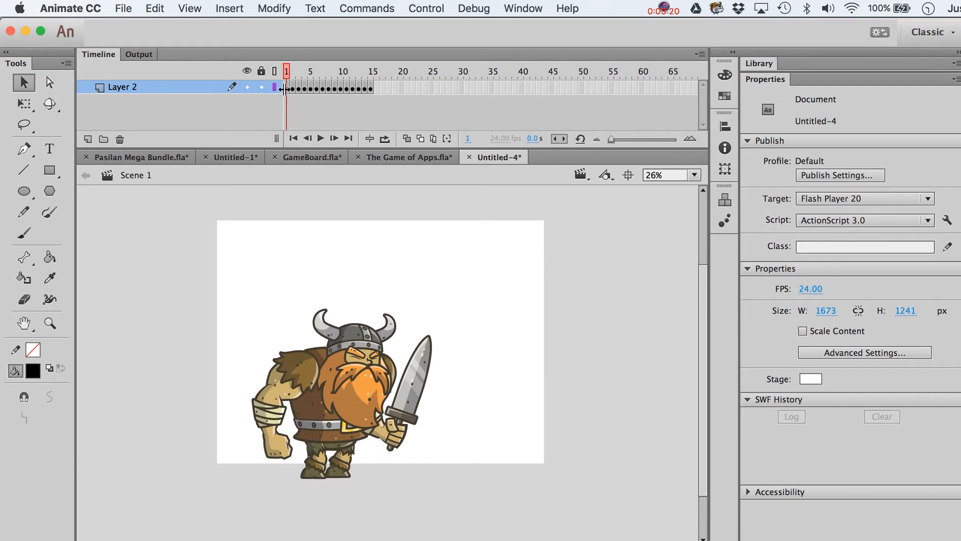
pyautogui.click(436, 139)
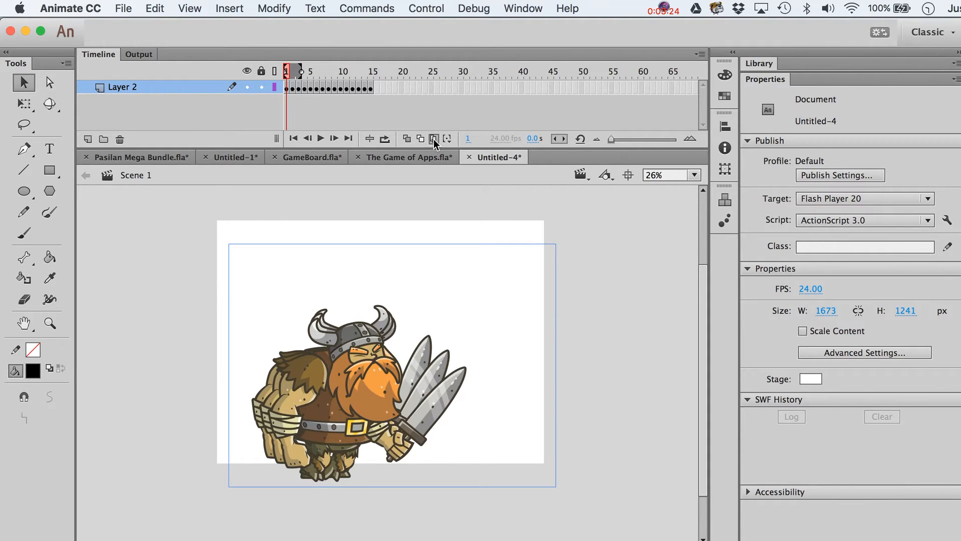
pyautogui.moveTo(299, 72); pyautogui.dragTo(373, 72)
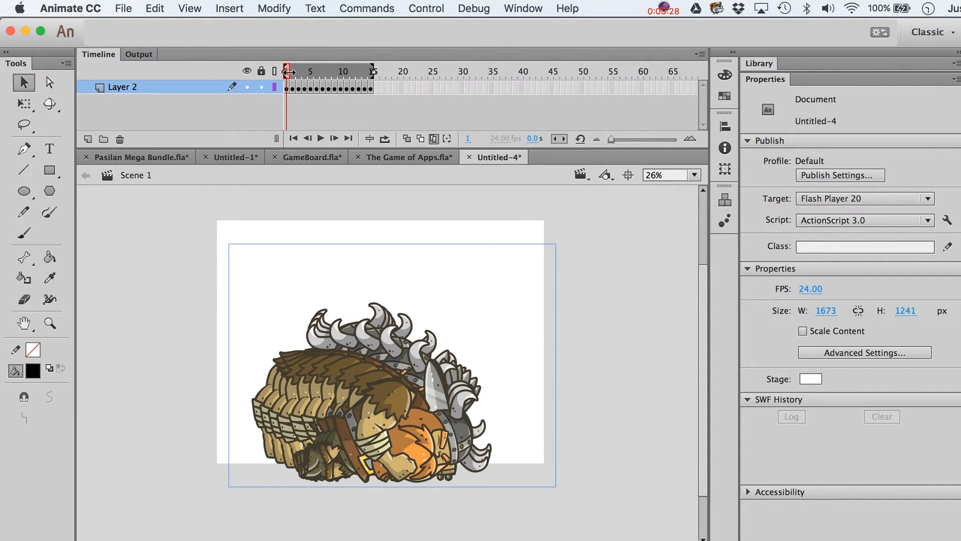
# Compare the stage at frames 8 and 9 with Edit Multiple Frames on and off.
pyautogui.click(330, 71)
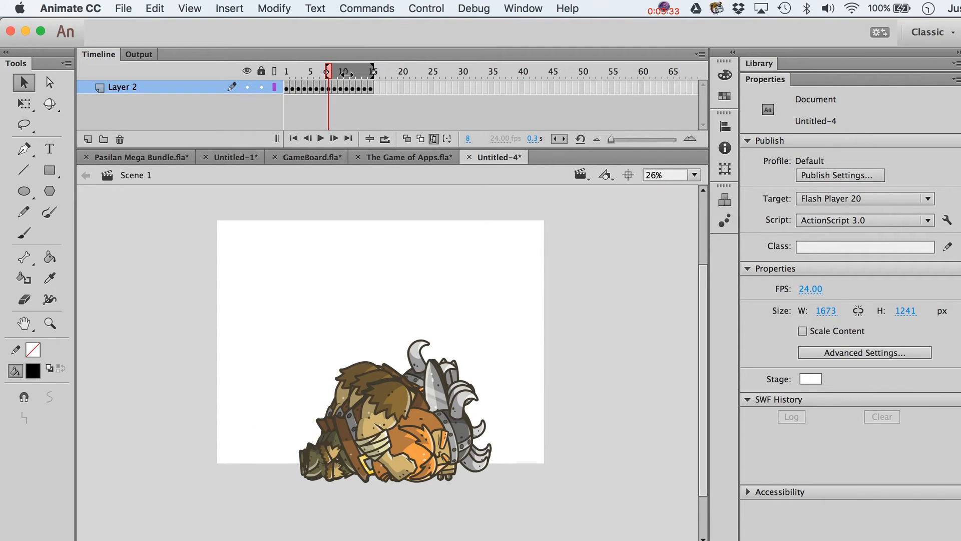
pyautogui.click(434, 139)
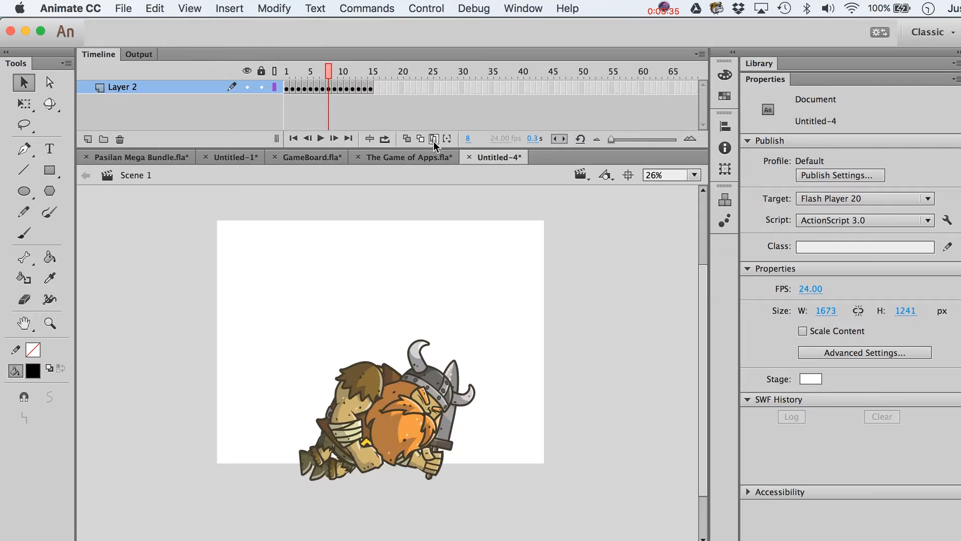
pyautogui.click(335, 70)
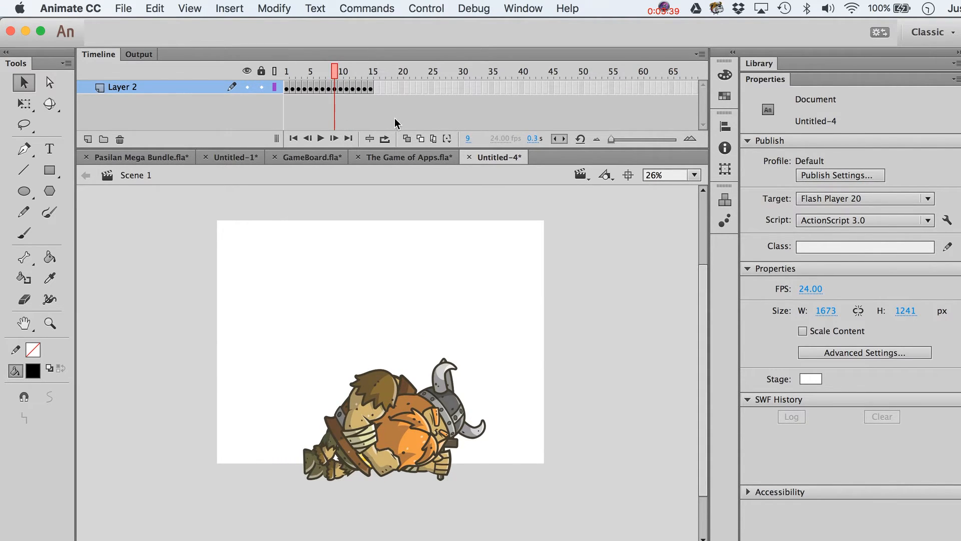
pyautogui.click(433, 139)
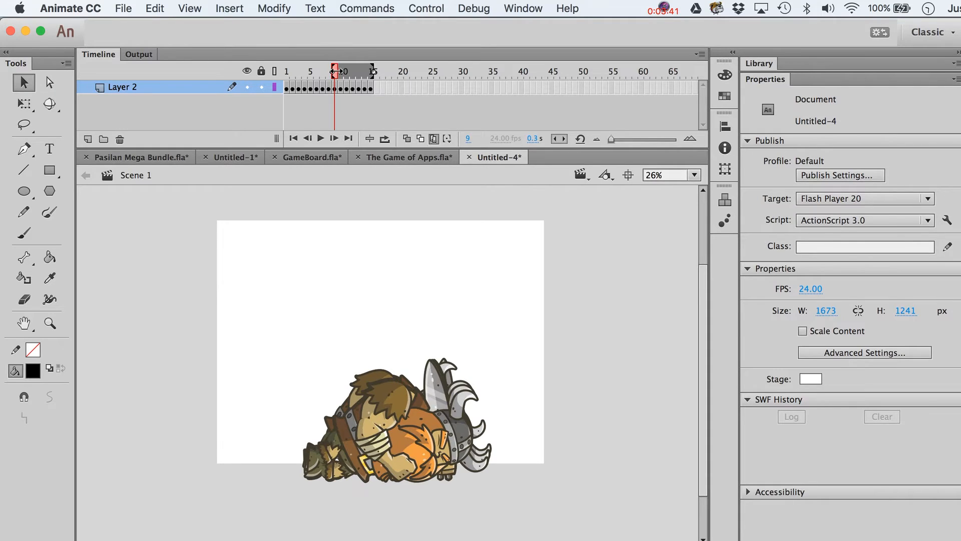
# Extend the multiple-frame editing range back to frame 1 and select the images on all frames.
pyautogui.moveTo(333, 71); pyautogui.dragTo(271, 70)
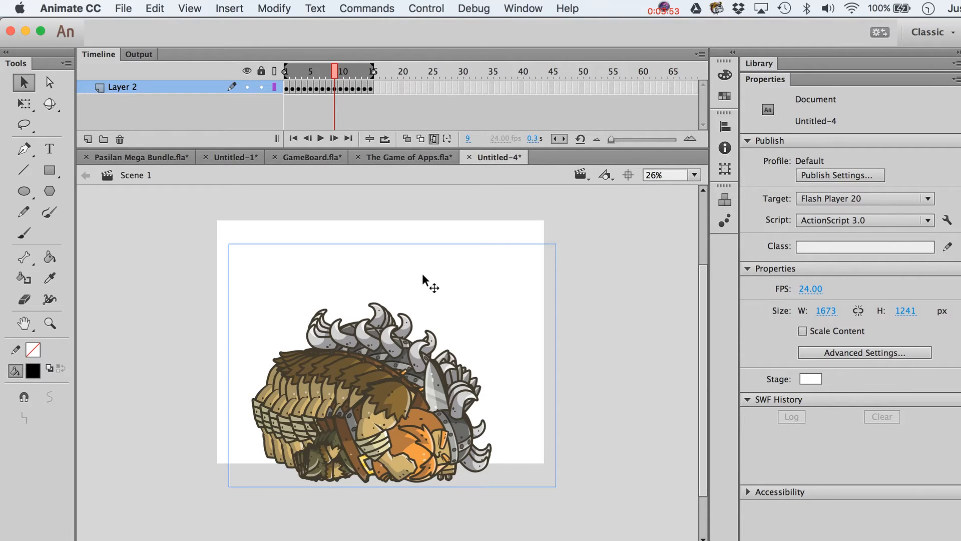
pyautogui.click(157, 7)
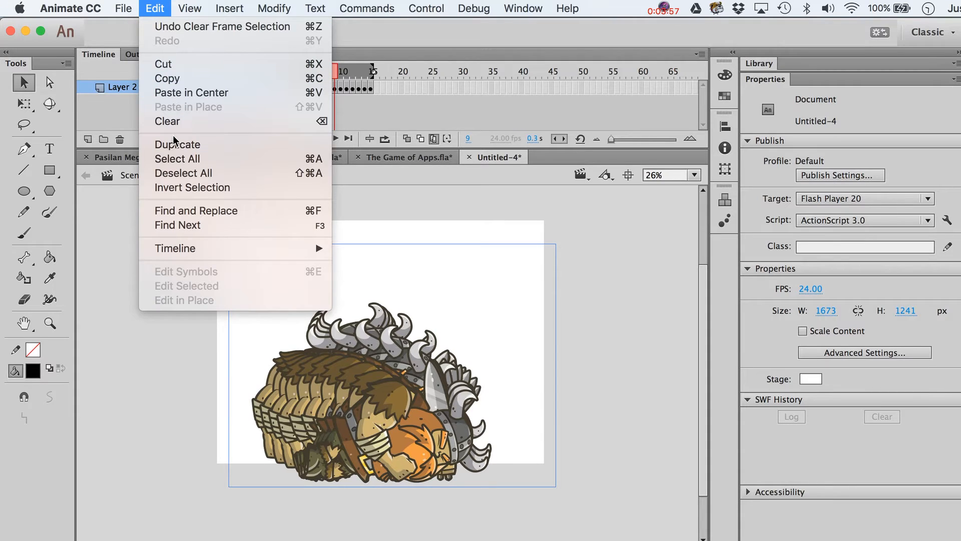
pyautogui.click(175, 159)
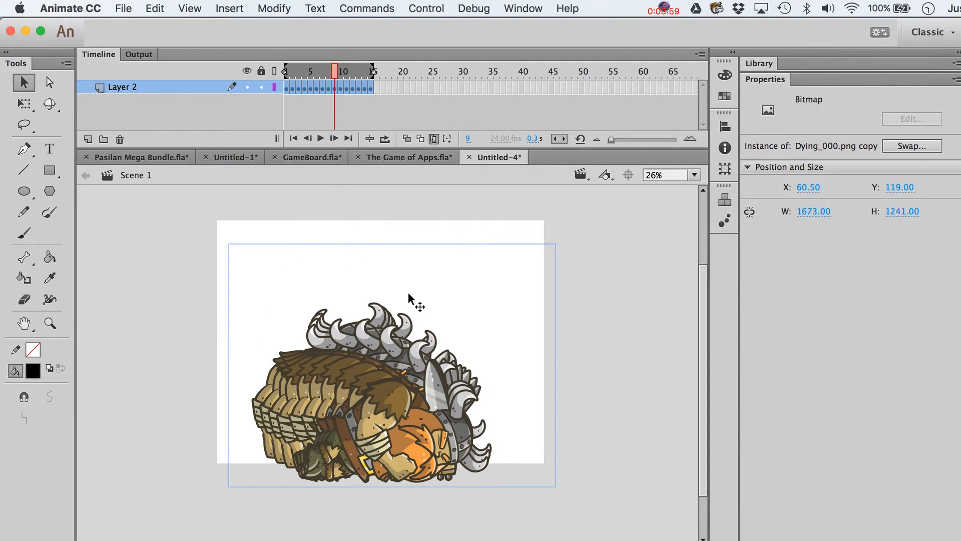
# Nudge all selected images up and left towards the stage's upper-left corner, to X 6.50, Y 3.50.
pyautogui.hotkey('shift', 'Up')
pyautogui.hotkey('shift', 'Up')
pyautogui.hotkey('shift', 'Up')
pyautogui.hotkey('shift', 'Left')
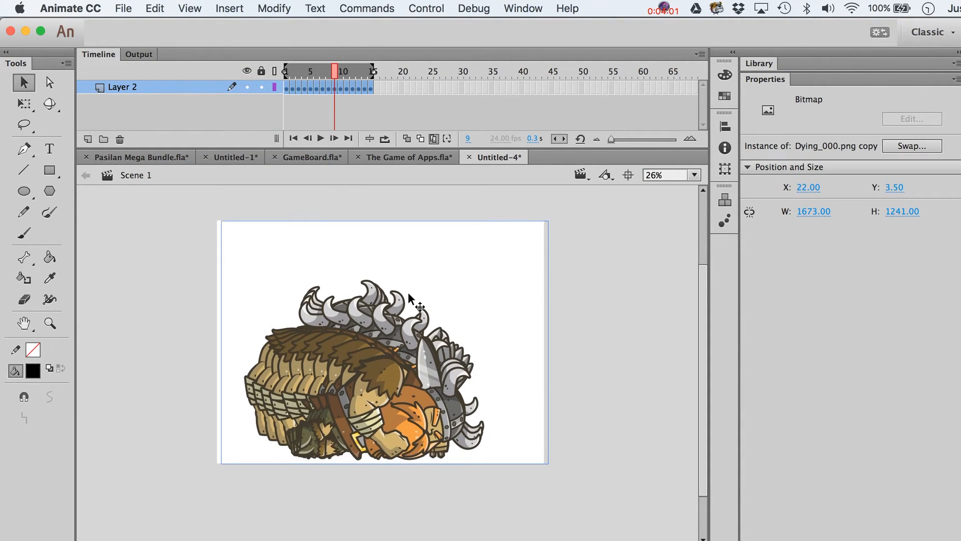
pyautogui.press('Left')
pyautogui.press('Left')
pyautogui.press('Left')
pyautogui.press('Left')
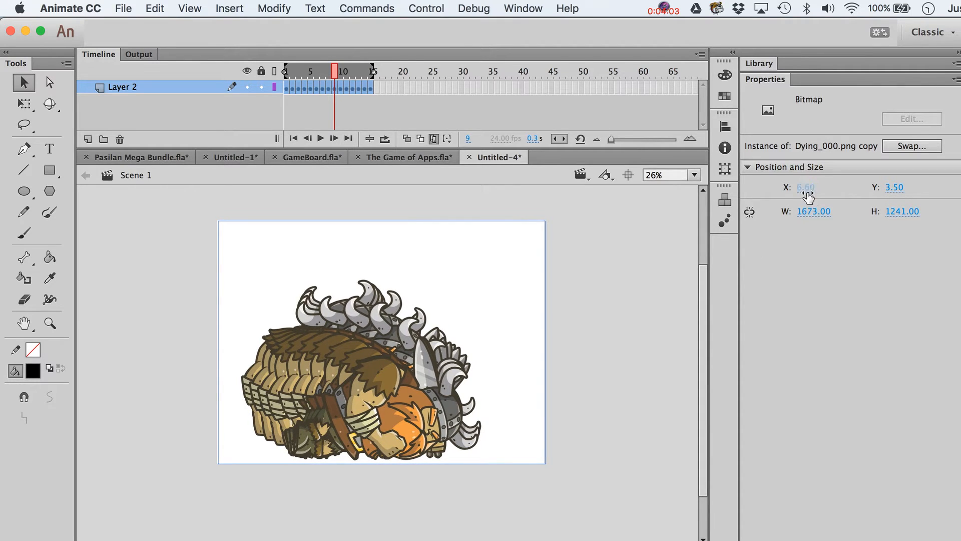
# Set the position of all selected images to X 0, Y 0.
pyautogui.click(805, 188)
pyautogui.write('0')
pyautogui.press('Return')
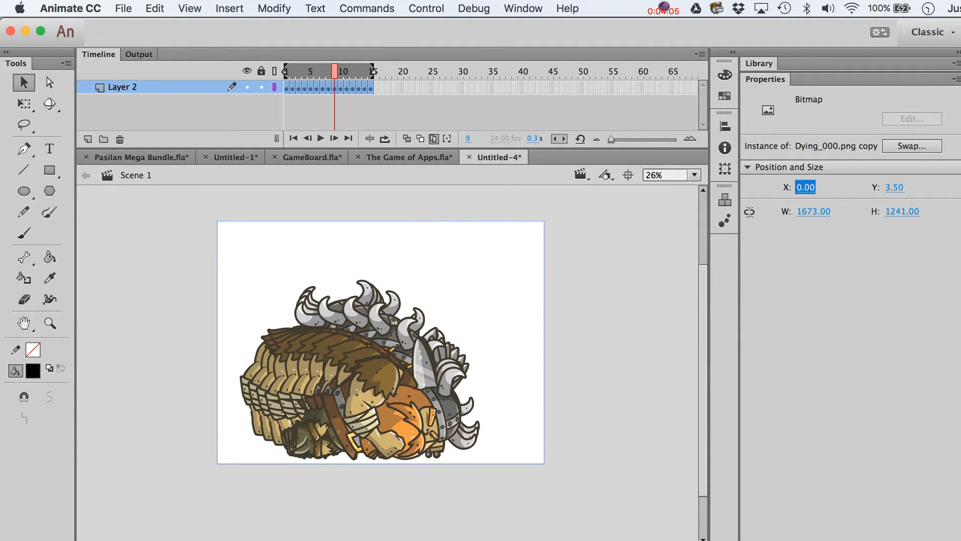
pyautogui.click(894, 188)
pyautogui.write('0')
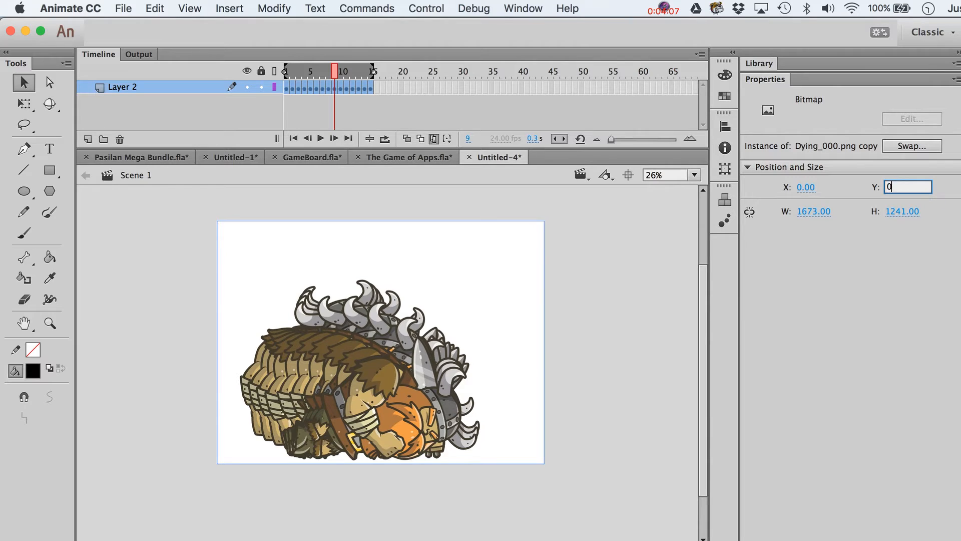
pyautogui.press('Return')
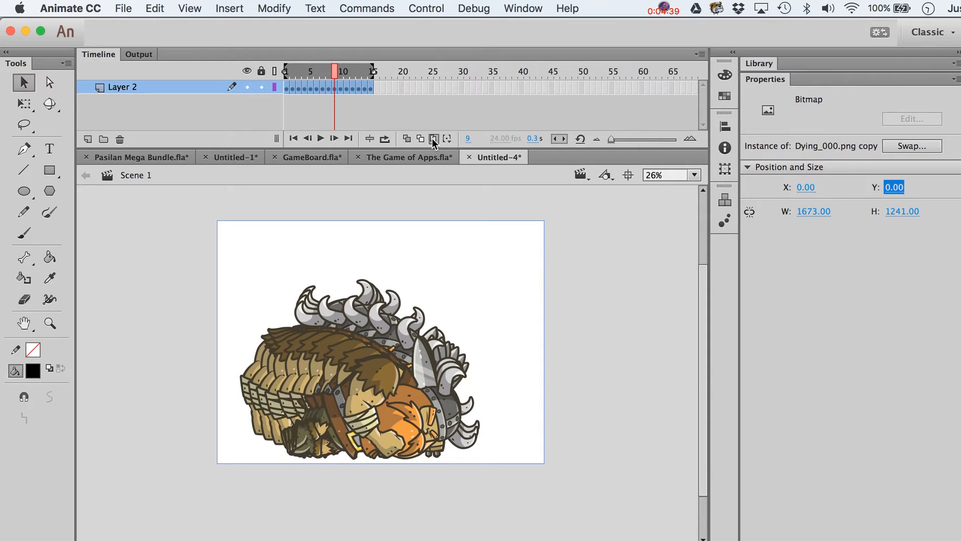
# Turn off Edit Multiple Frames and convert the image on frame 1 into a movie clip symbol with the default name.
pyautogui.click(432, 138)
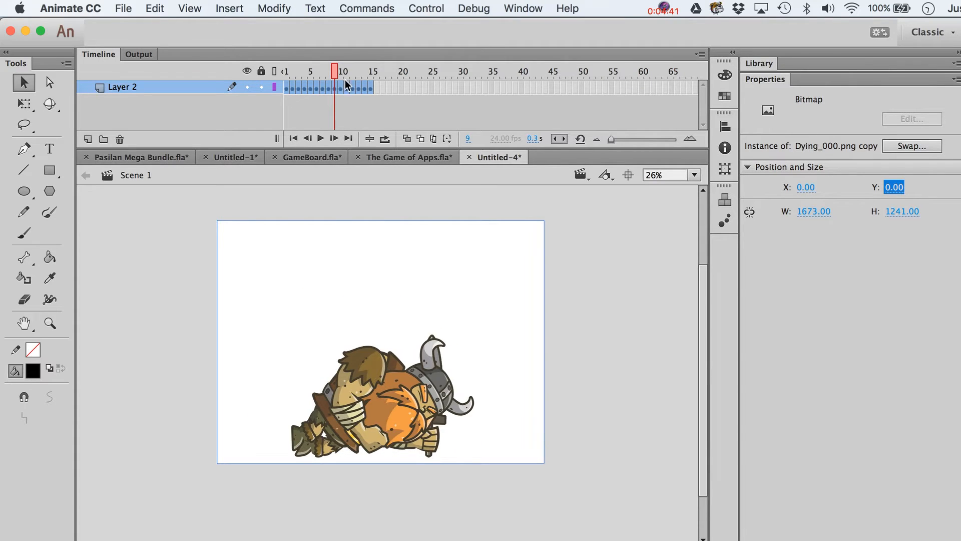
pyautogui.moveTo(320, 71); pyautogui.dragTo(250, 71)
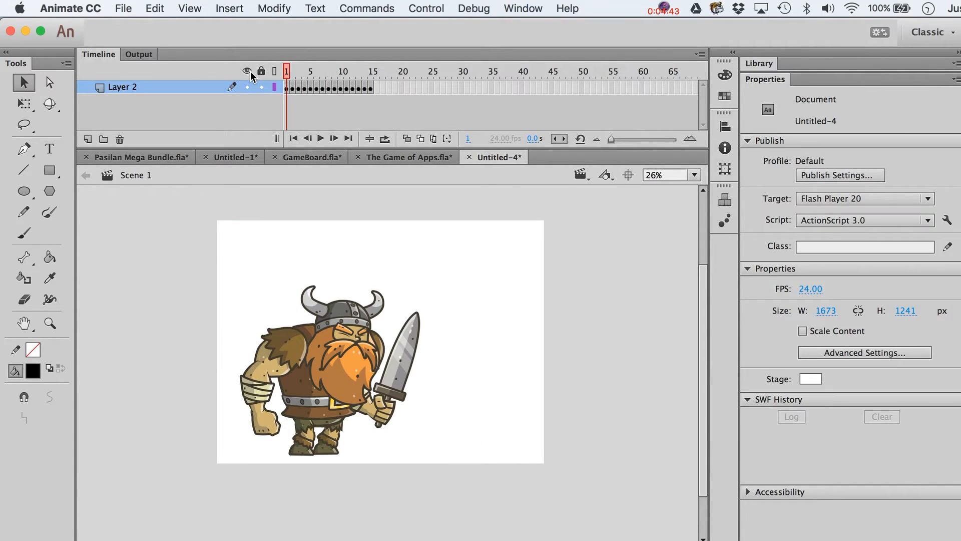
pyautogui.click(344, 378)
pyautogui.press('F8')
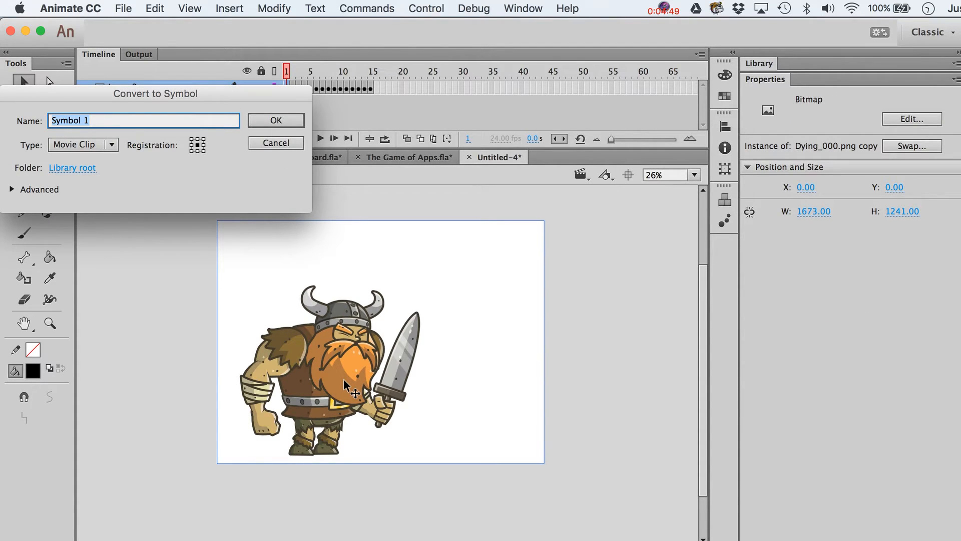
pyautogui.press('Return')
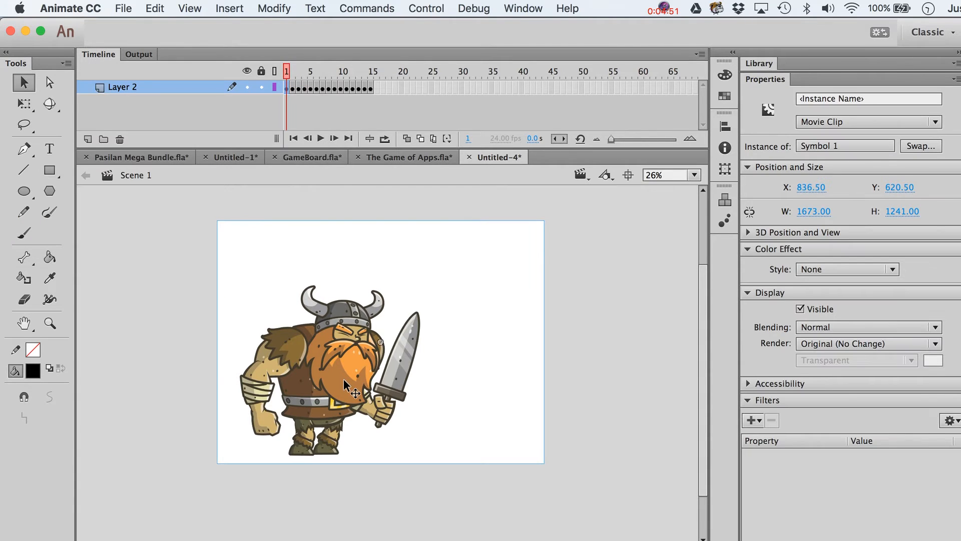
# Convert the images on frames 2 and 3 into separate movie clip symbols, keeping the default names.
pyautogui.press('.')
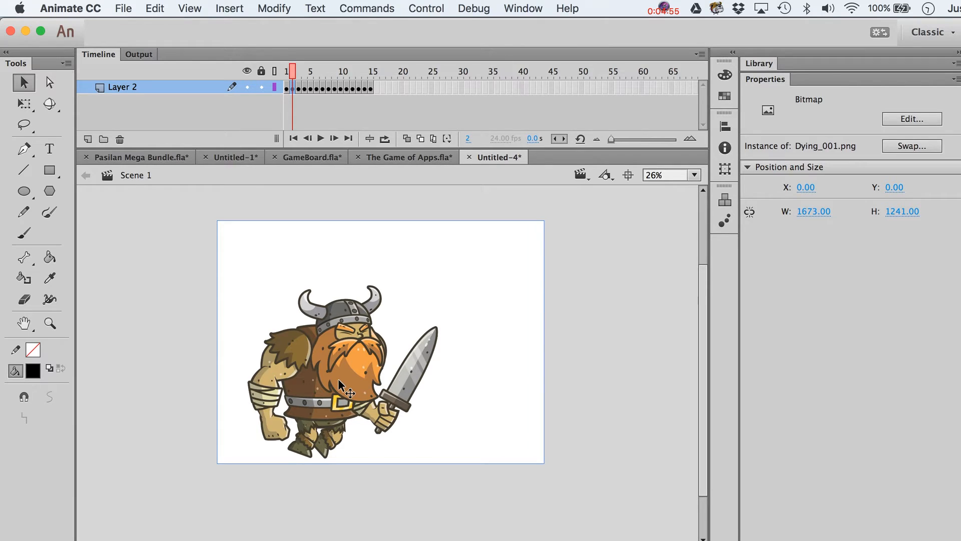
pyautogui.press('F8')
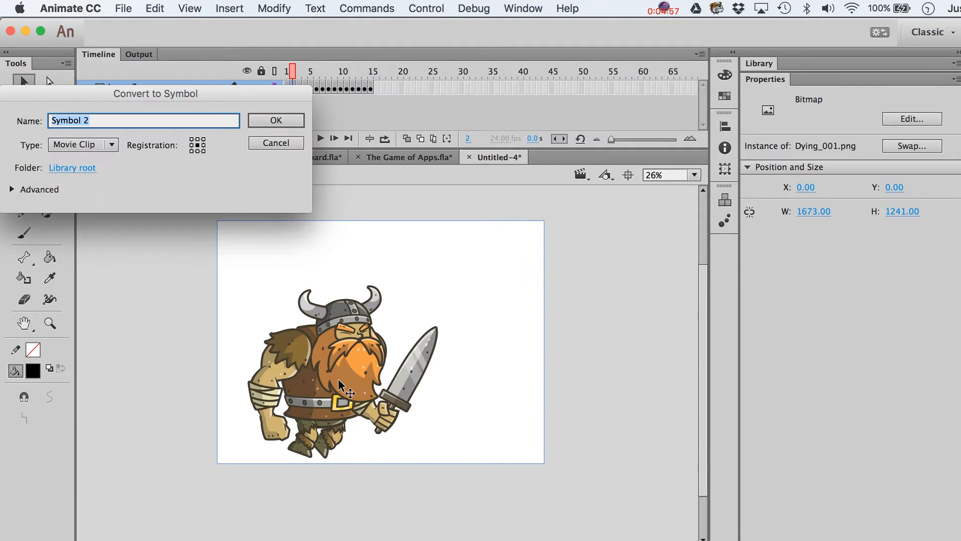
pyautogui.press('Return')
pyautogui.press('.')
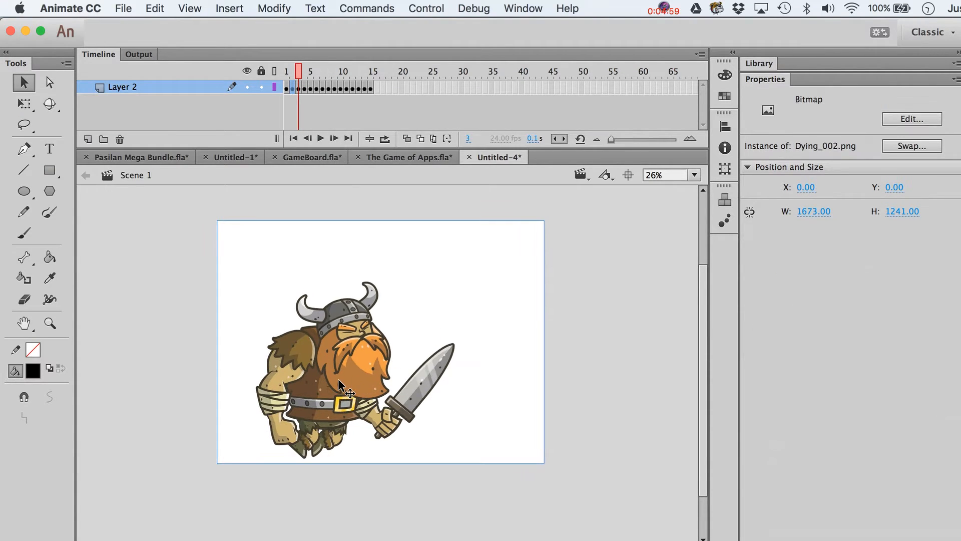
pyautogui.press('F8')
pyautogui.press('Return')
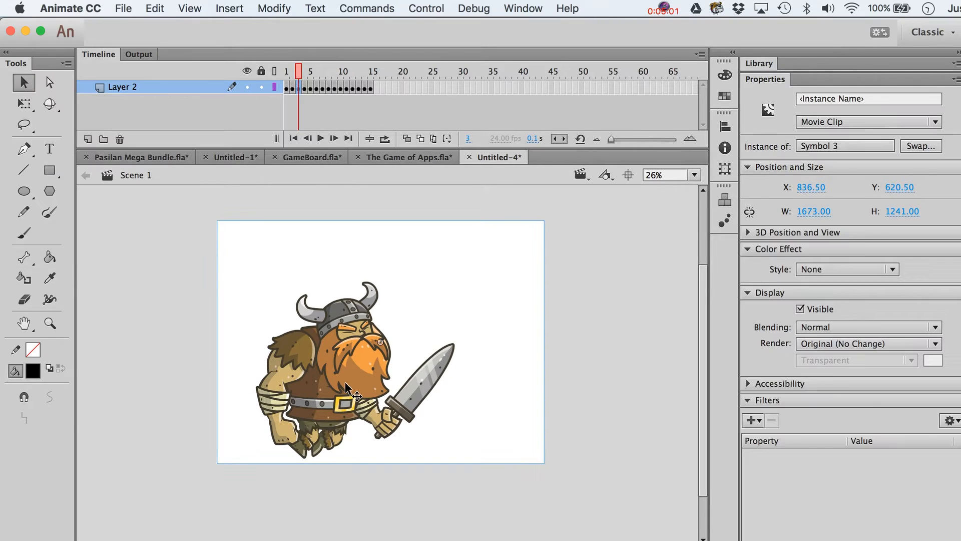
# Convert the images on frames 4 and 5 into separate movie clip symbols, keeping the default names.
pyautogui.press('.')
pyautogui.press('F8')
pyautogui.press('Return')
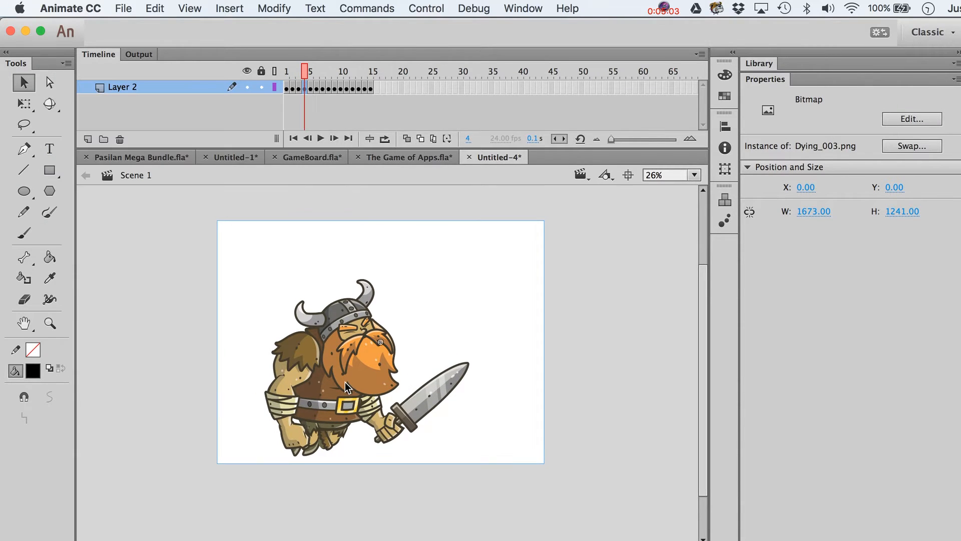
pyautogui.press('.')
pyautogui.press('F8')
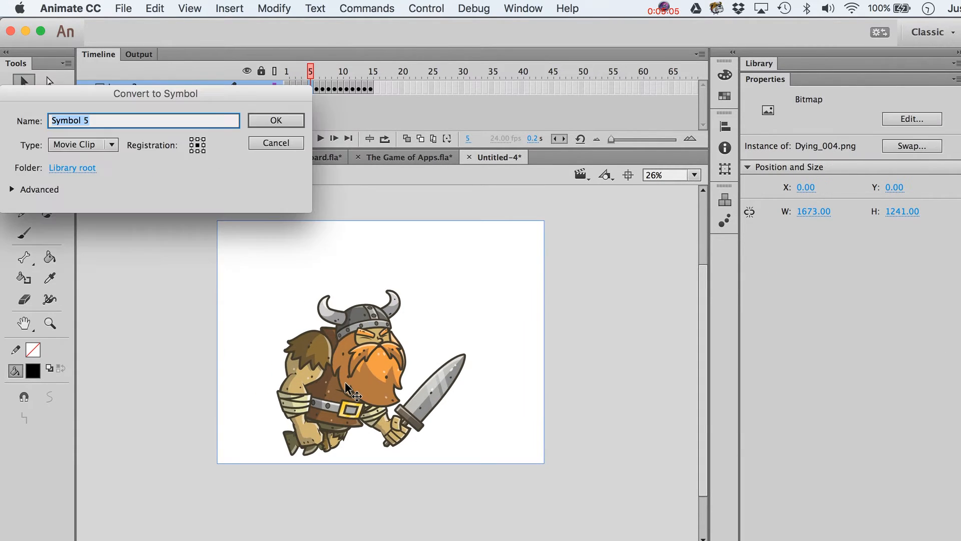
pyautogui.press('Return')
# Convert the images on frames 6 and 7 into separate movie clip symbols, keeping the default names.
pyautogui.press('.')
pyautogui.click(354, 399)
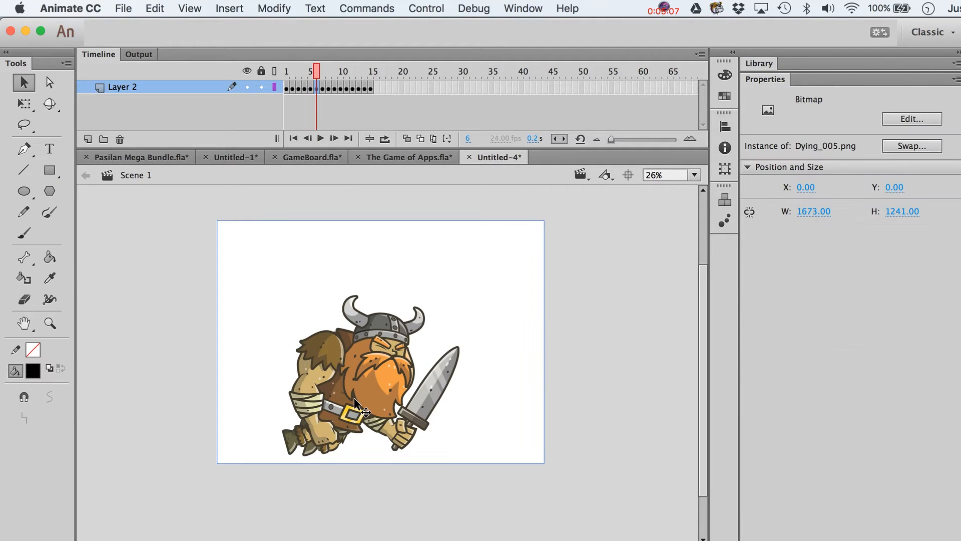
pyautogui.press('F8')
pyautogui.press('Return')
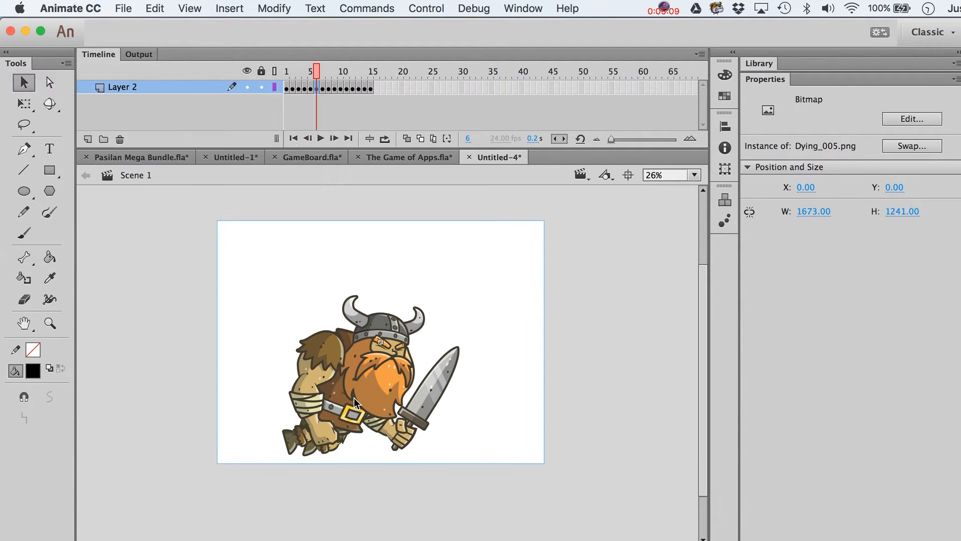
pyautogui.press('.')
pyautogui.click(353, 397)
pyautogui.press('F8')
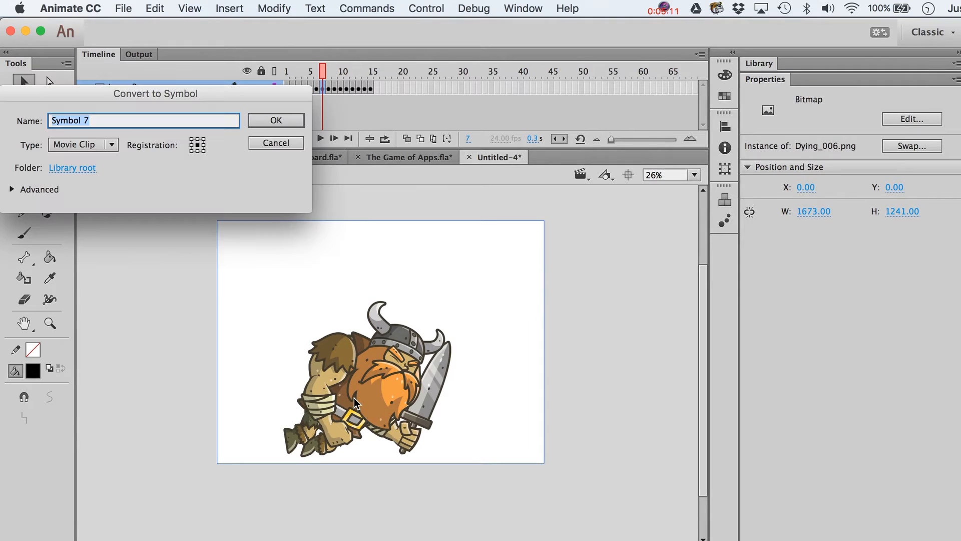
pyautogui.press('Return')
# Convert the images on frames 8 and 9 into separate movie clip symbols, keeping the default names.
pyautogui.press('.')
pyautogui.click(353, 397)
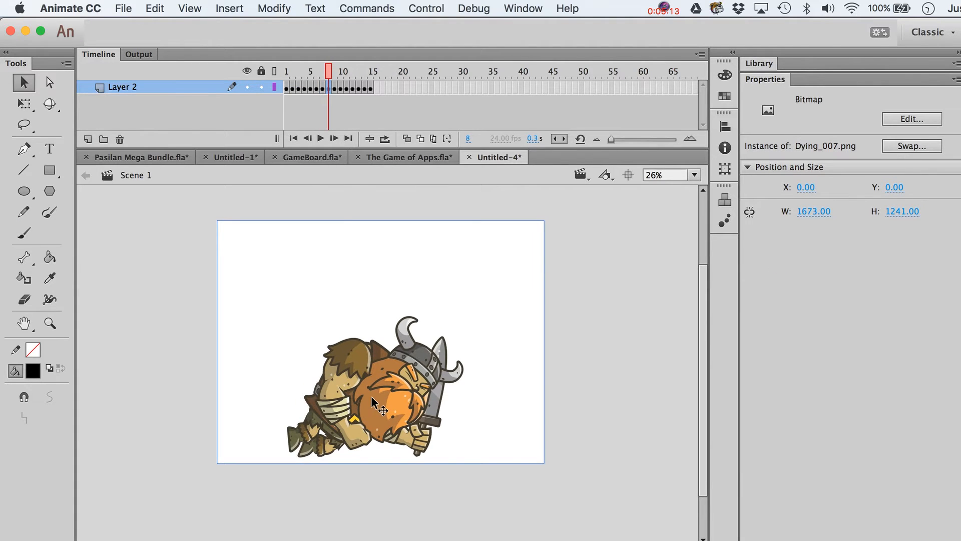
pyautogui.press('F8')
pyautogui.press('Return')
pyautogui.press('.')
pyautogui.click(372, 401)
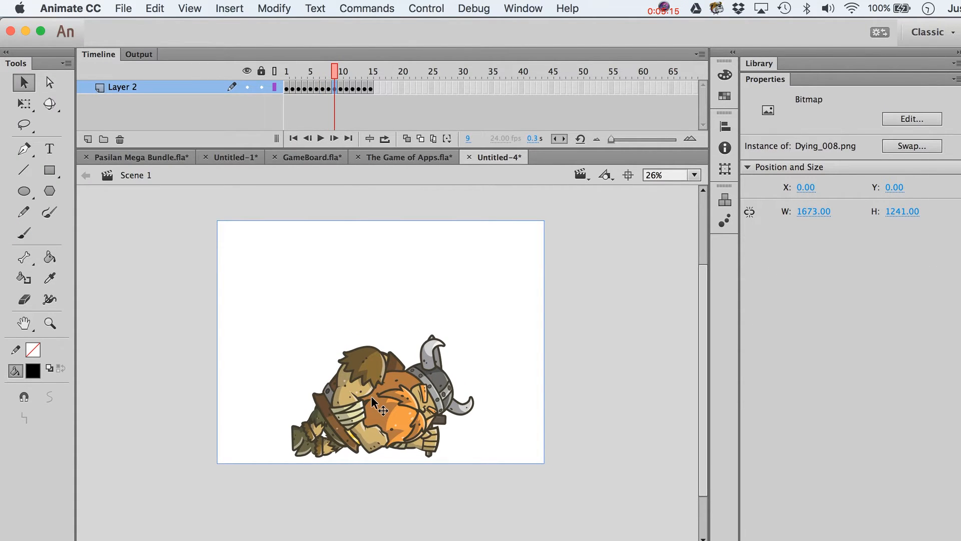
pyautogui.press('F8')
pyautogui.press('Return')
# Convert the images on frames 10 and 11 into separate movie clip symbols, keeping the default names.
pyautogui.press('.')
pyautogui.click(372, 401)
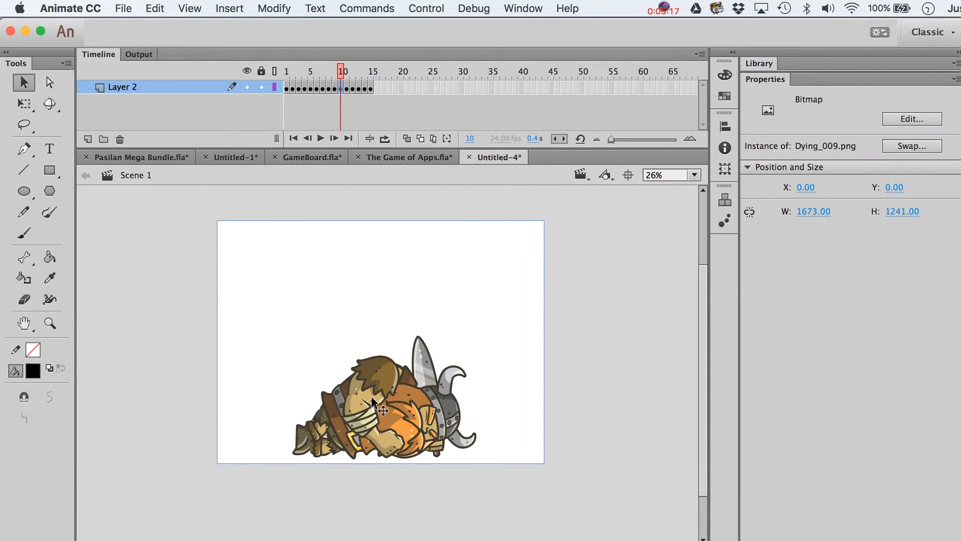
pyautogui.press('F8')
pyautogui.press('Return')
pyautogui.press('.')
pyautogui.click(371, 395)
pyautogui.press('F8')
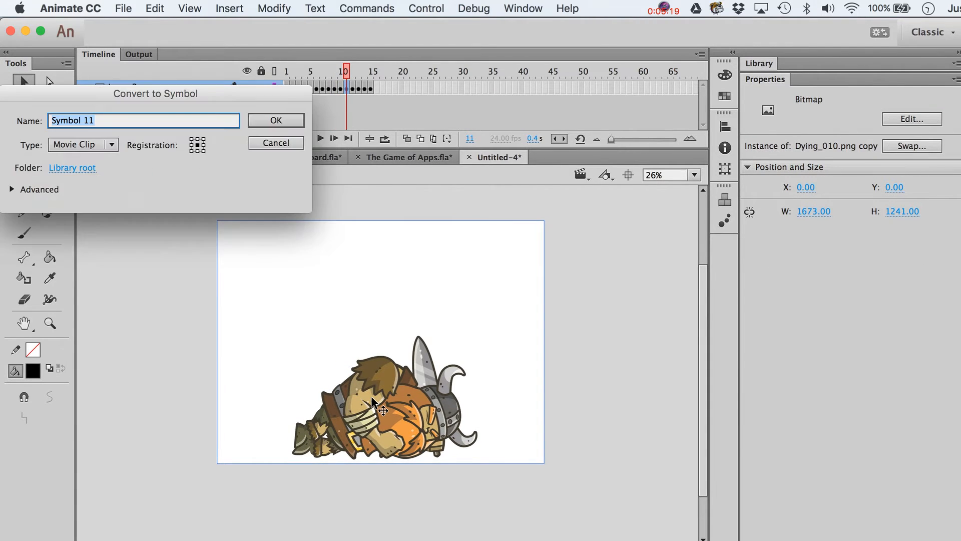
pyautogui.press('Return')
# Convert the images on frames 12 and 13 into separate movie clip symbols, keeping the default names.
pyautogui.press('.')
pyautogui.click(371, 395)
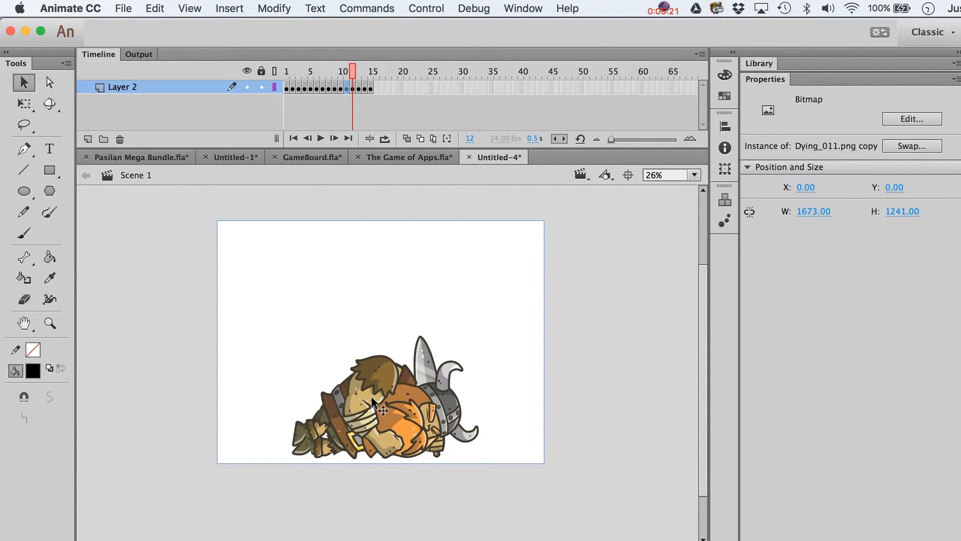
pyautogui.press('F8')
pyautogui.press('Return')
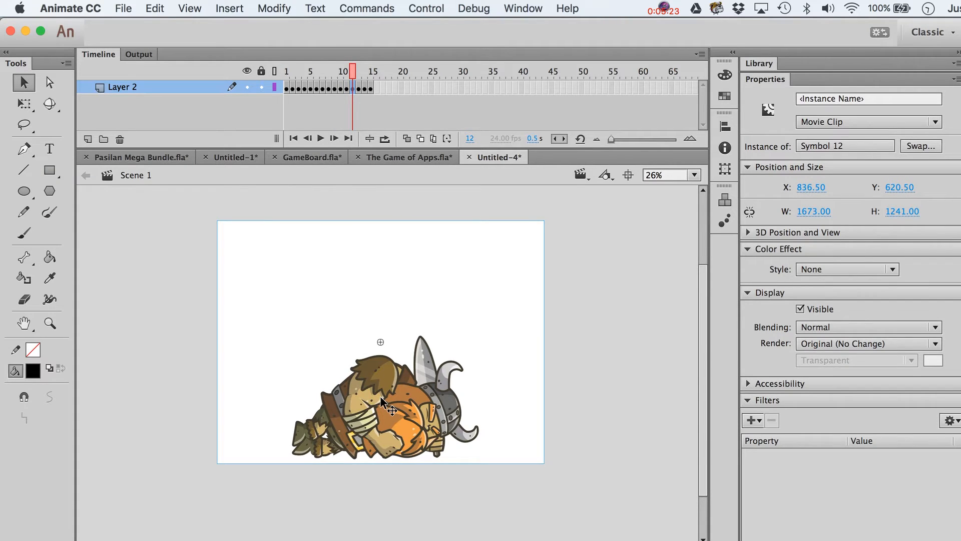
pyautogui.press('.')
pyautogui.click(380, 395)
pyautogui.press('F8')
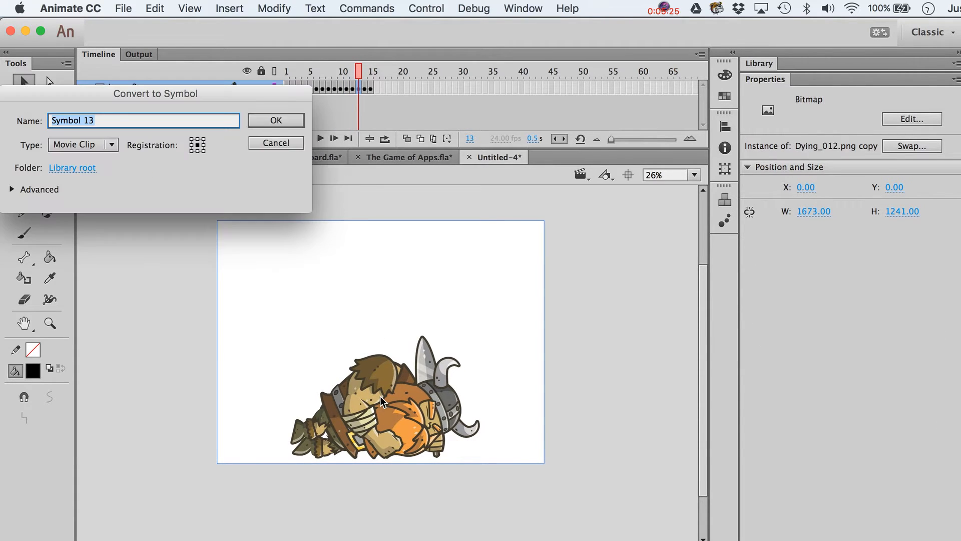
pyautogui.press('Return')
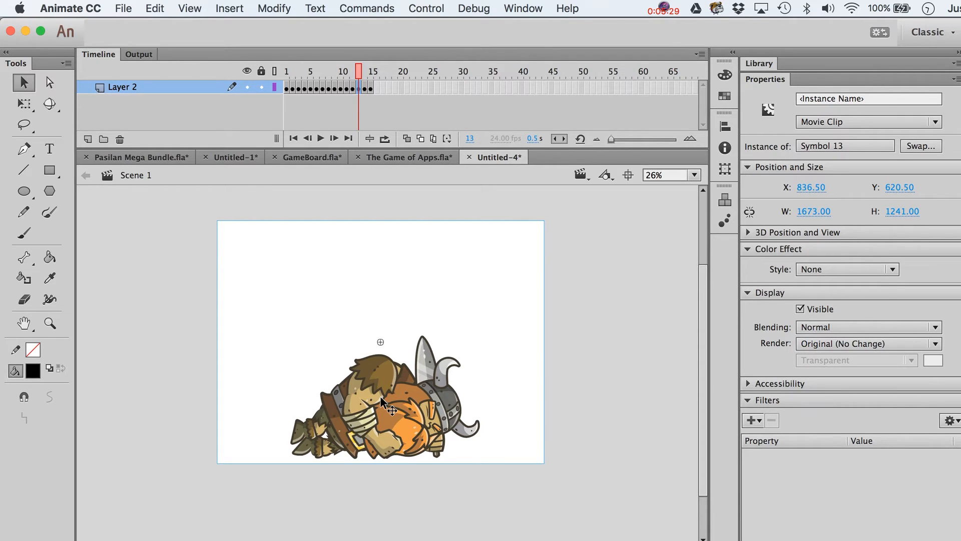
# Convert the images on frames 14 and 15 into separate movie clip symbols, keeping the default names.
pyautogui.press('.')
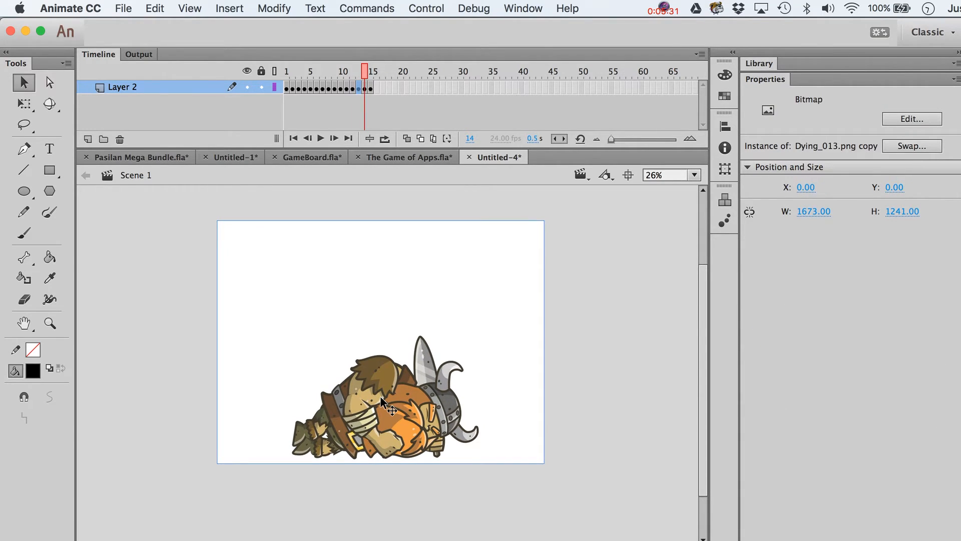
pyautogui.press('F8')
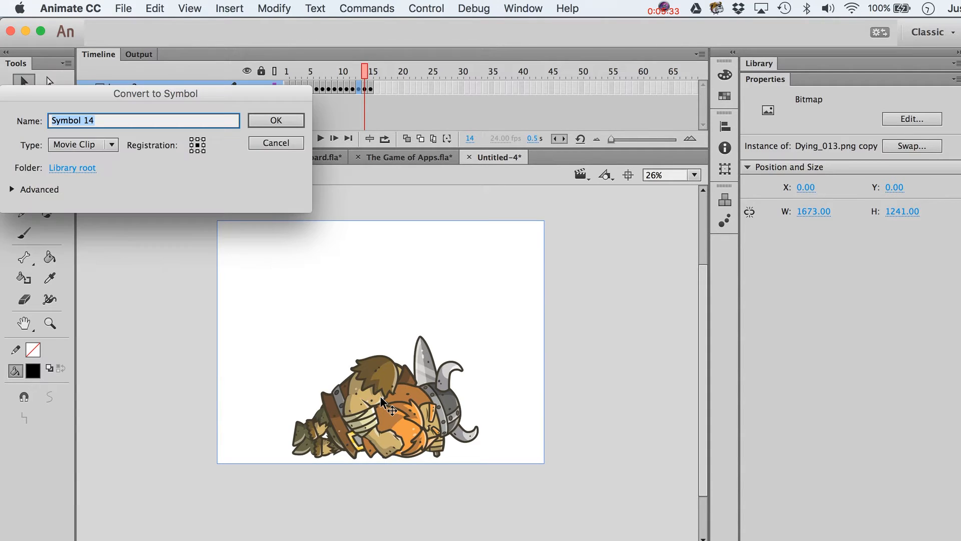
pyautogui.press('Return')
pyautogui.press('.')
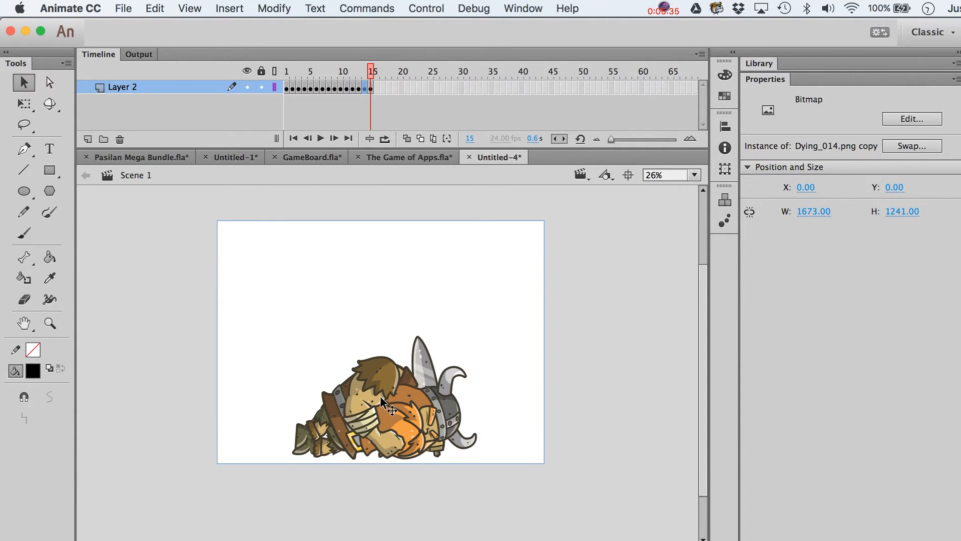
pyautogui.press('F8')
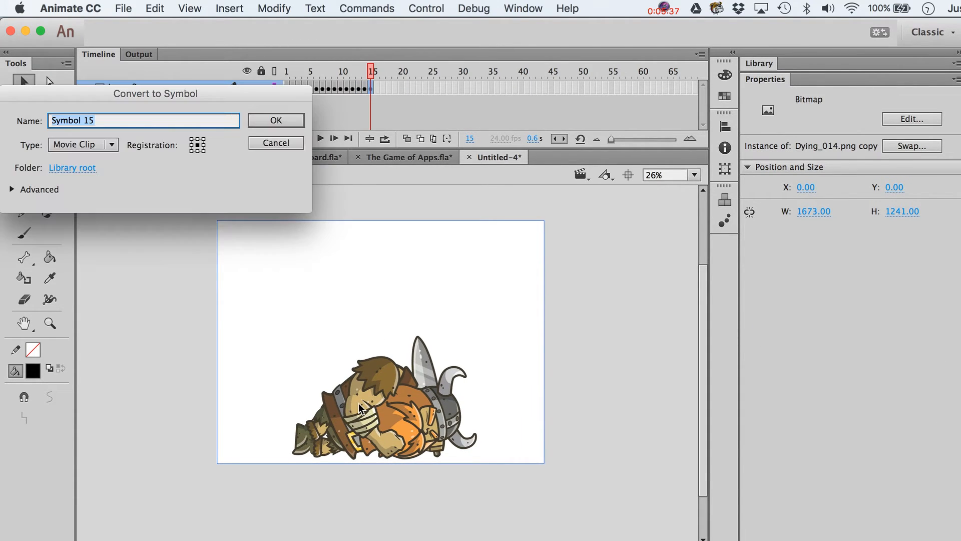
pyautogui.press('Return')
# Step back through the frames to frame 1 and review the viking's poses in the opening frames.
pyautogui.press(',')
pyautogui.press(',')
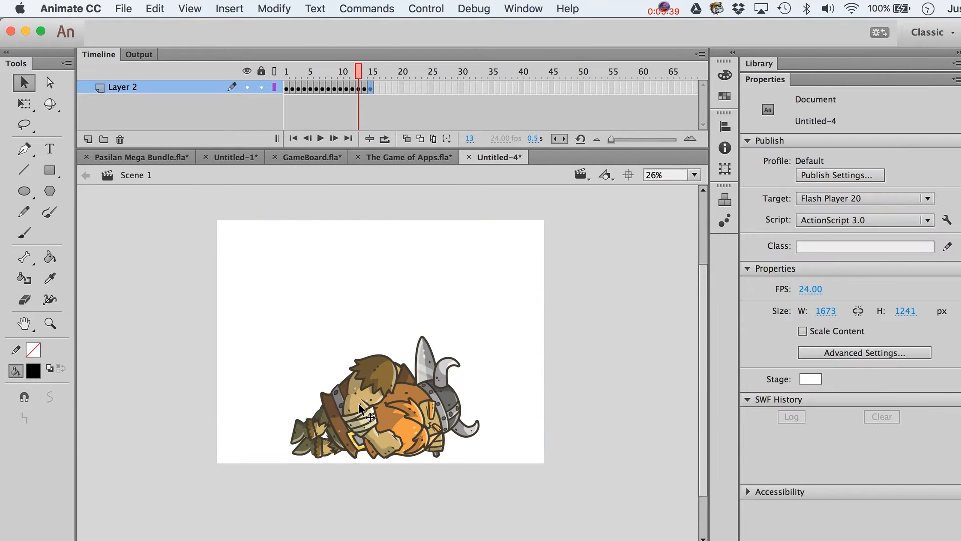
pyautogui.press(',')
pyautogui.press(',')
pyautogui.press(',')
pyautogui.press(',')
pyautogui.press(',')
pyautogui.press(',')
pyautogui.press(',')
pyautogui.press(',')
pyautogui.press(',')
pyautogui.press(',')
pyautogui.press(',')
pyautogui.press(',')
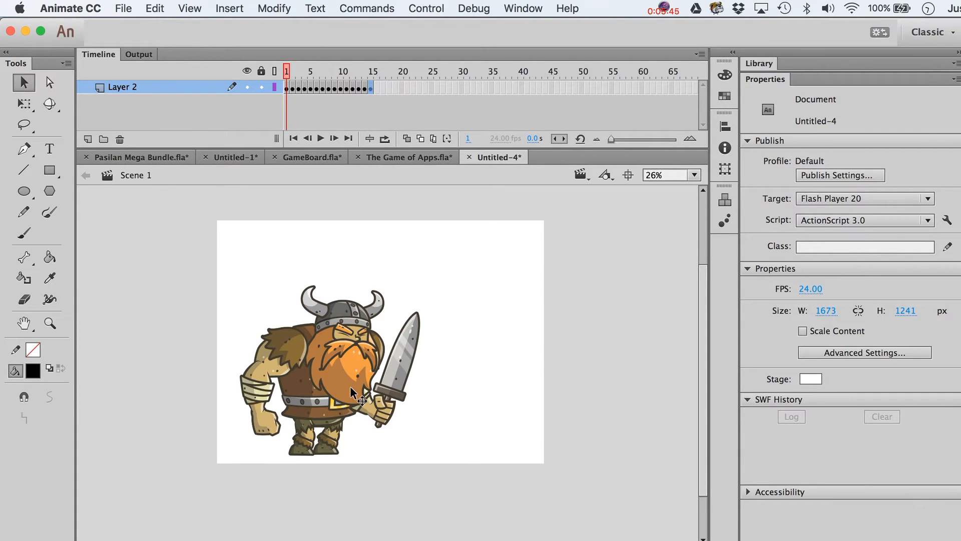
pyautogui.press('.')
pyautogui.press('.')
pyautogui.press('.')
pyautogui.press('.')
pyautogui.press(',')
pyautogui.press(',')
pyautogui.press(',')
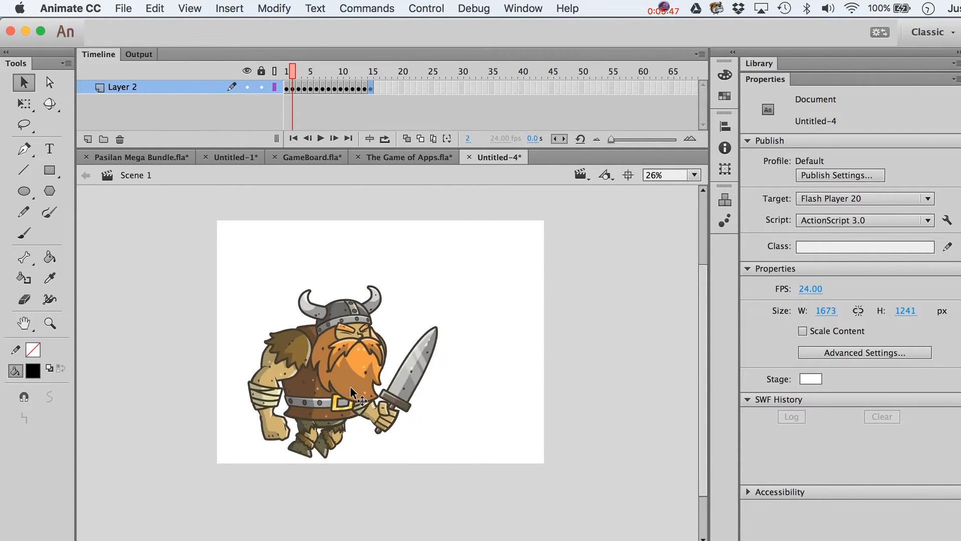
pyautogui.press(',')
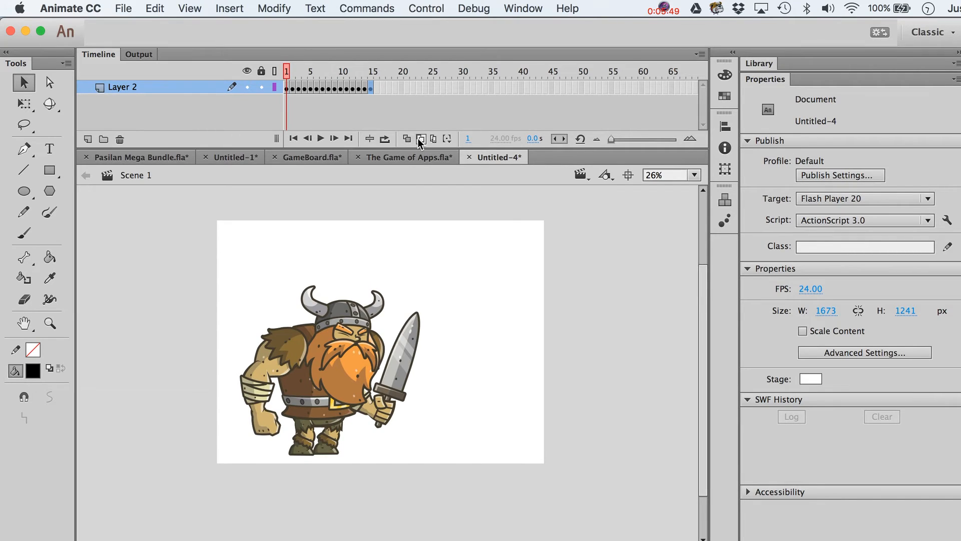
# Turn on Edit Multiple Frames for frames 1 to 15 and select all the viking movie clips.
pyautogui.click(433, 140)
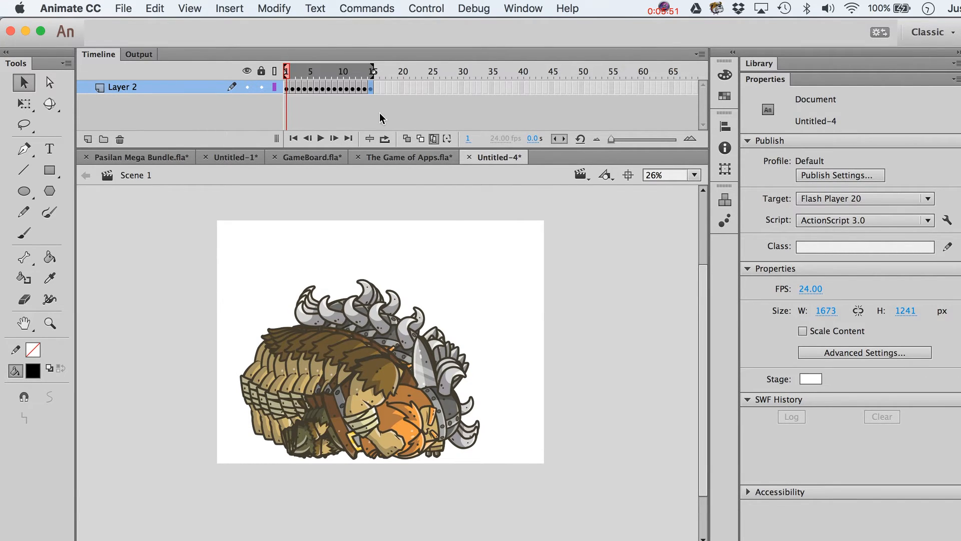
pyautogui.press('super+a')
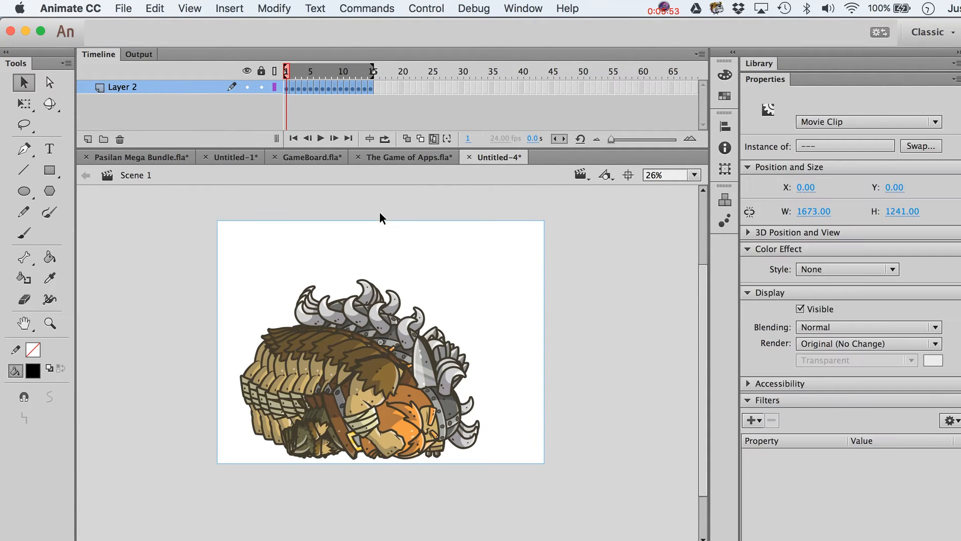
pyautogui.click(155, 8)
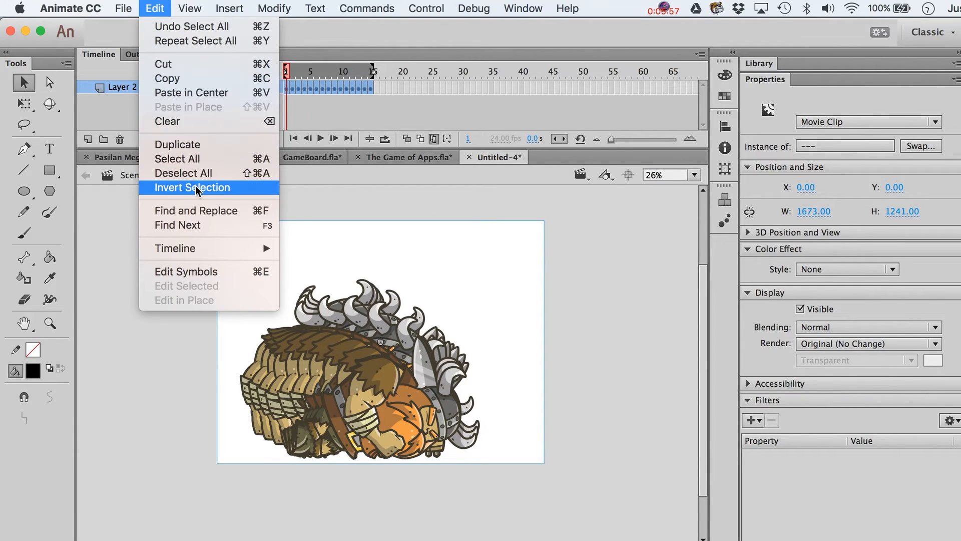
pyautogui.click(515, 229)
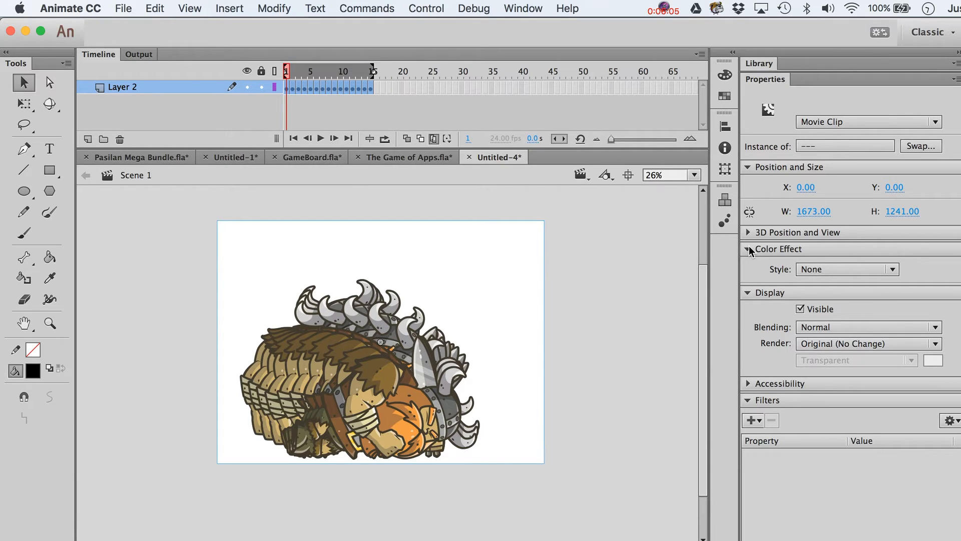
# Look through the Color Effect styles for the selected clips, leave the style at None, and collapse that section.
pyautogui.click(821, 266)
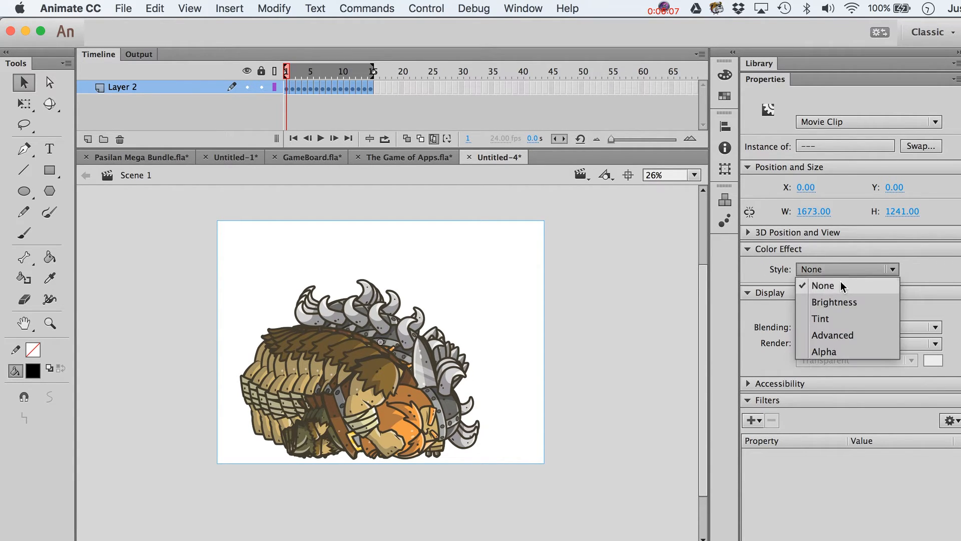
pyautogui.click(749, 269)
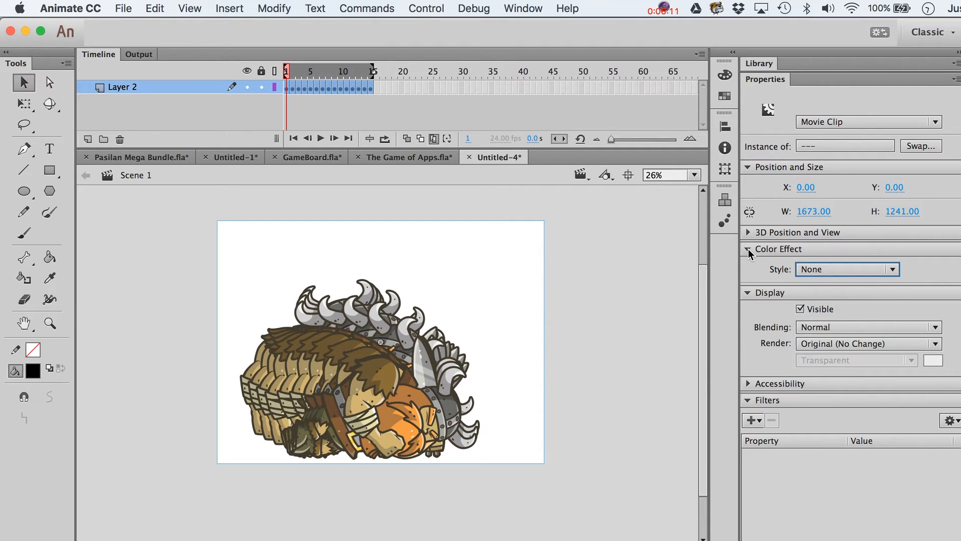
pyautogui.click(747, 249)
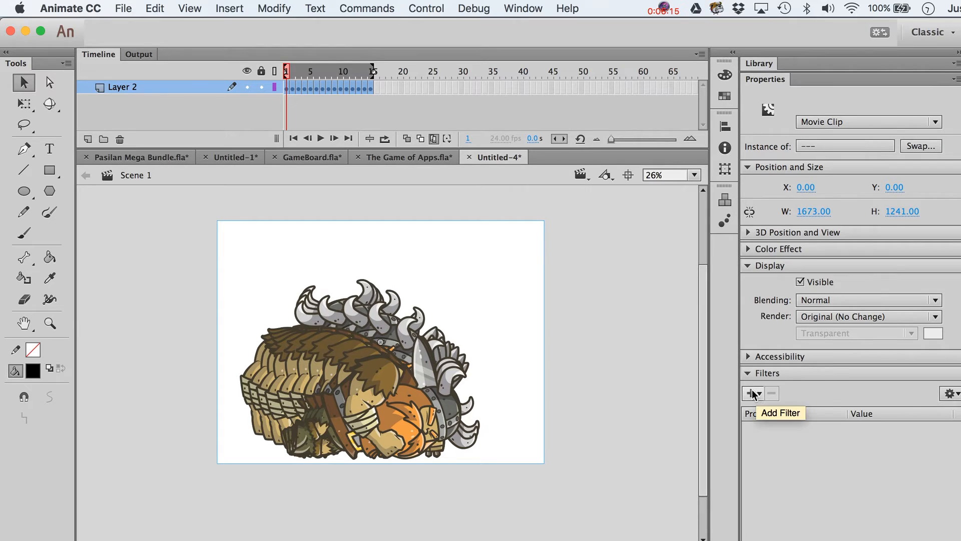
# Turn off Edit Multiple Frames and place a copy of frame 1's viking beside the stage, on its left.
pyautogui.click(433, 138)
pyautogui.click(335, 324)
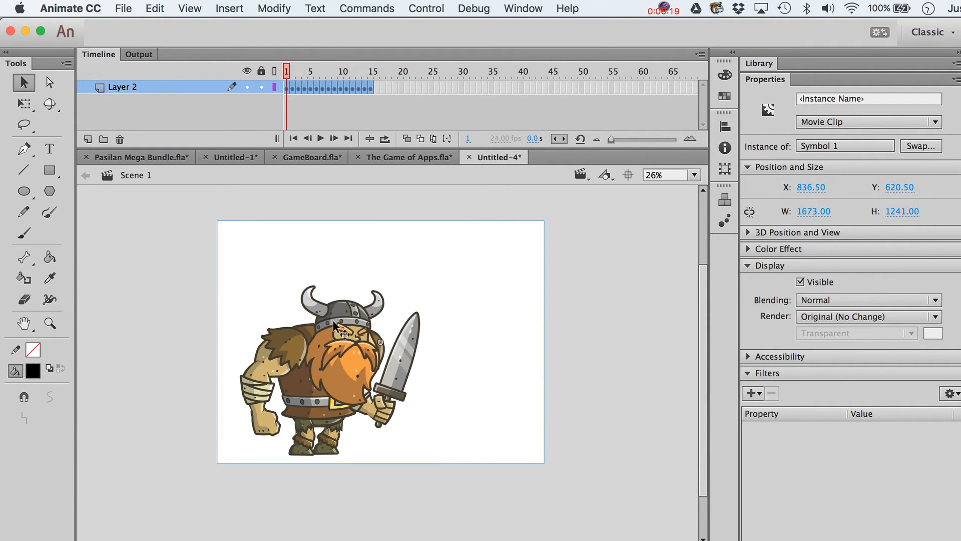
pyautogui.moveTo(335, 325); pyautogui.dragTo(152, 374)
pyautogui.hscroll(-3, 152, 374)
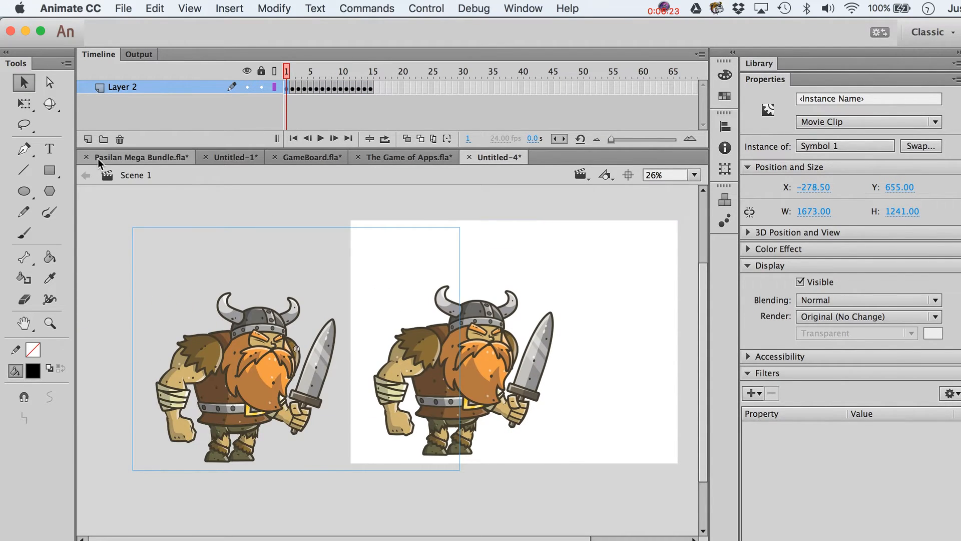
# Move the copied viking onto frame 1 of a new layer, keeping it beside the stage, and select it.
pyautogui.press('super+x')
pyautogui.click(87, 139)
pyautogui.click(286, 88)
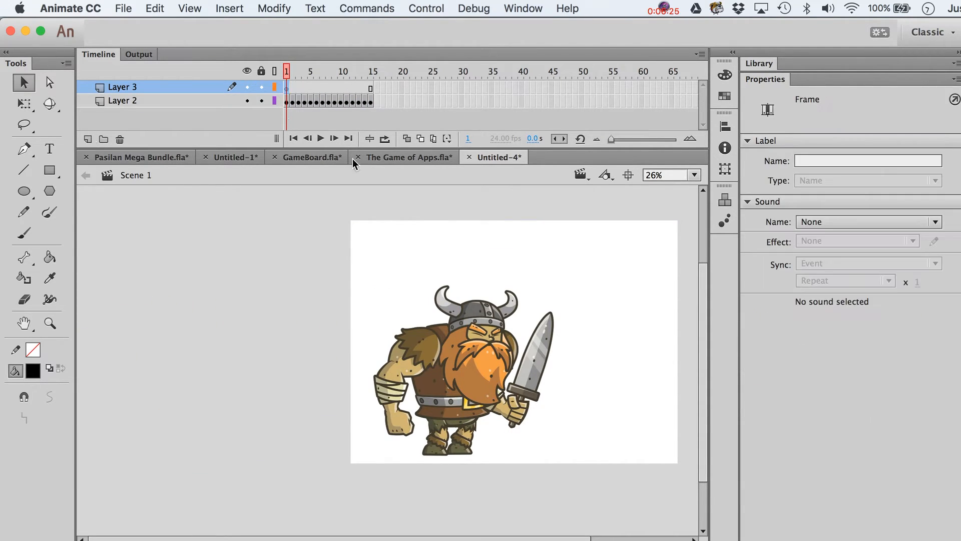
pyautogui.press('super+shift+v')
pyautogui.click(256, 351)
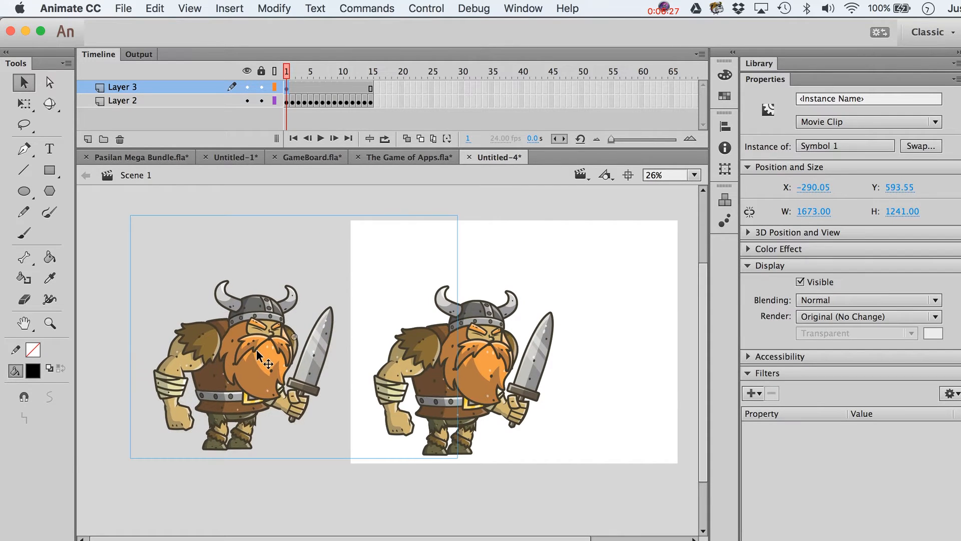
# Add an Adjust Color filter to the copied viking with brightness -67 and contrast -26.
pyautogui.click(752, 393)
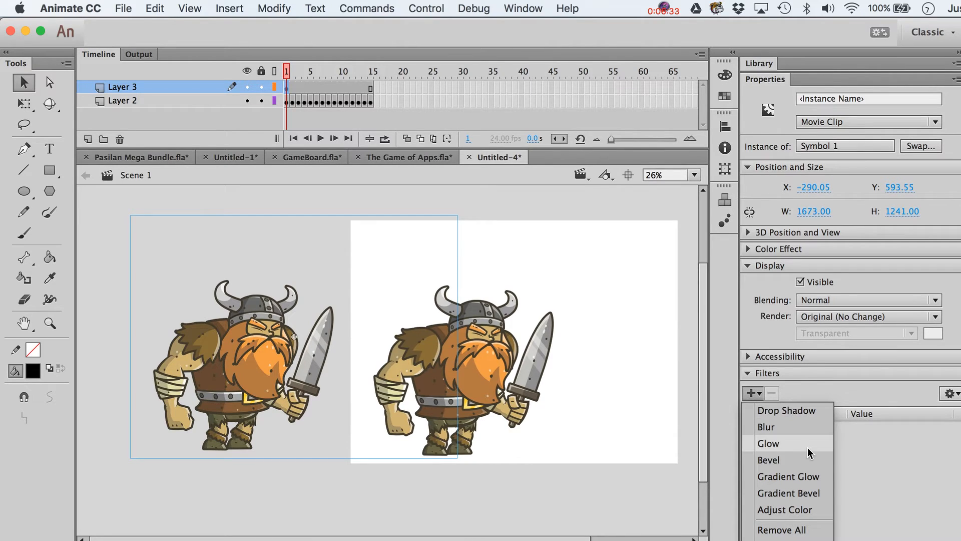
pyautogui.click(792, 510)
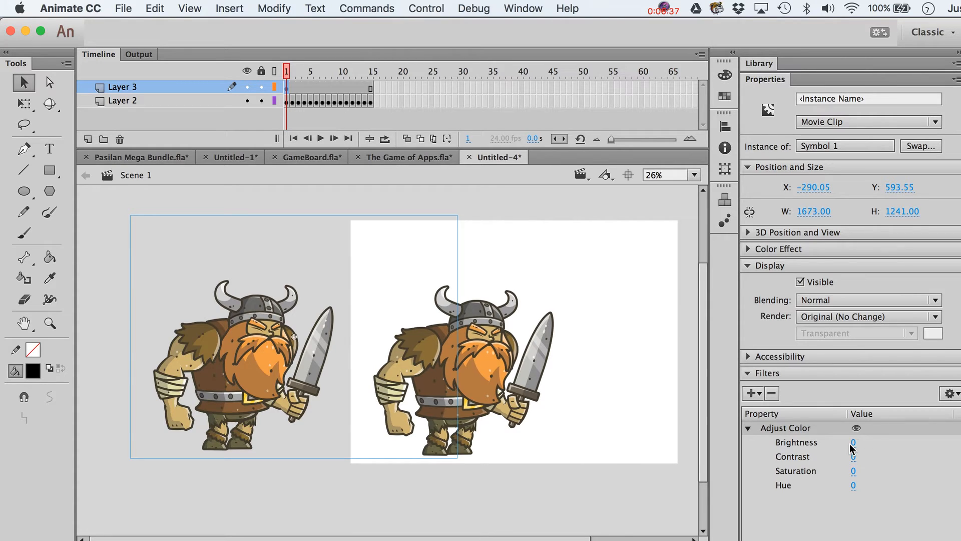
pyautogui.moveTo(853, 447); pyautogui.dragTo(744, 472)
pyautogui.write('00')
pyautogui.press('Return')
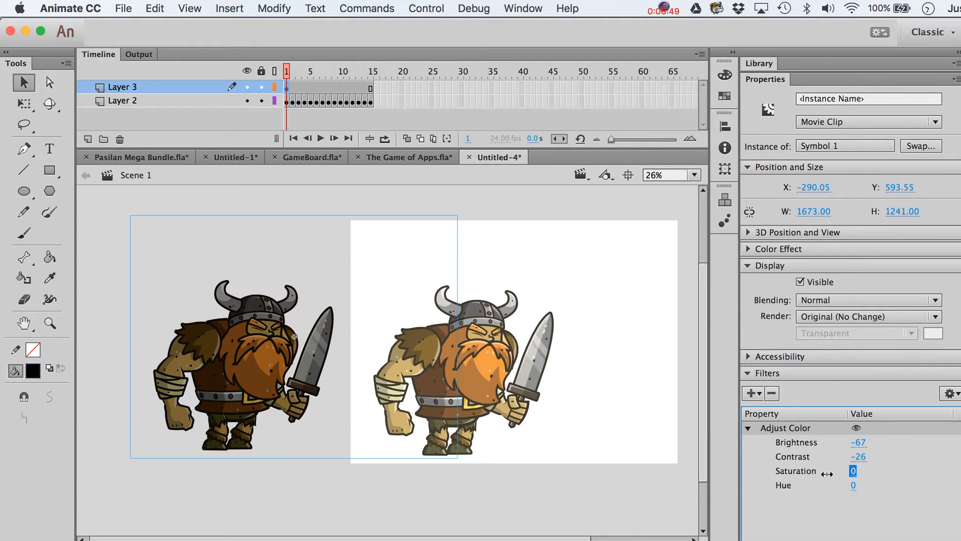
pyautogui.click(754, 393)
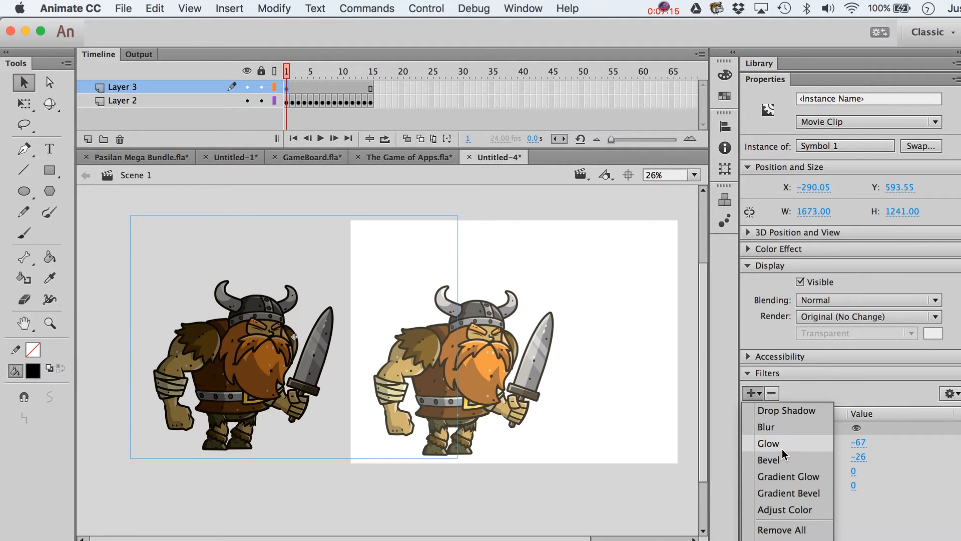
pyautogui.click(769, 444)
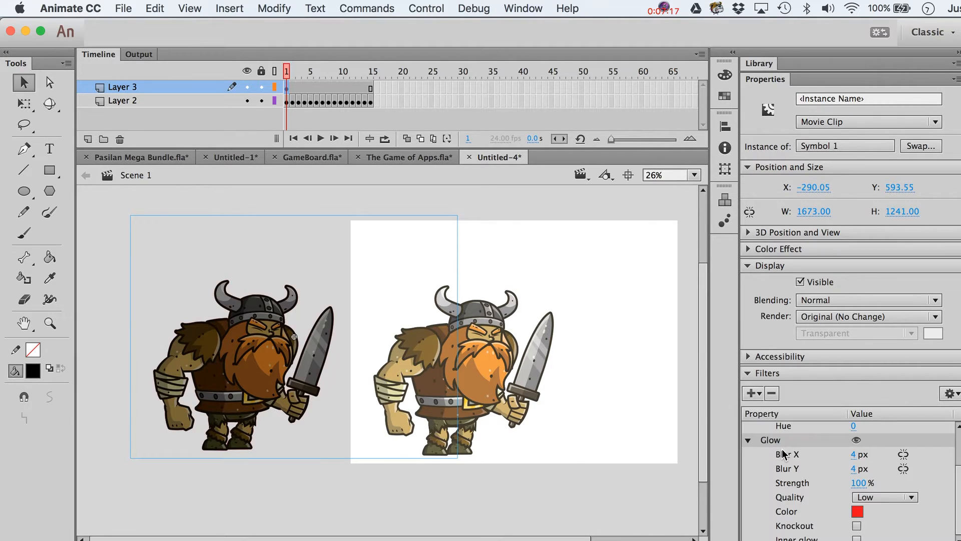
pyautogui.click(772, 392)
# Add a Drop Shadow filter to the copied viking and enable its Inner shadow option.
pyautogui.click(752, 393)
pyautogui.click(780, 403)
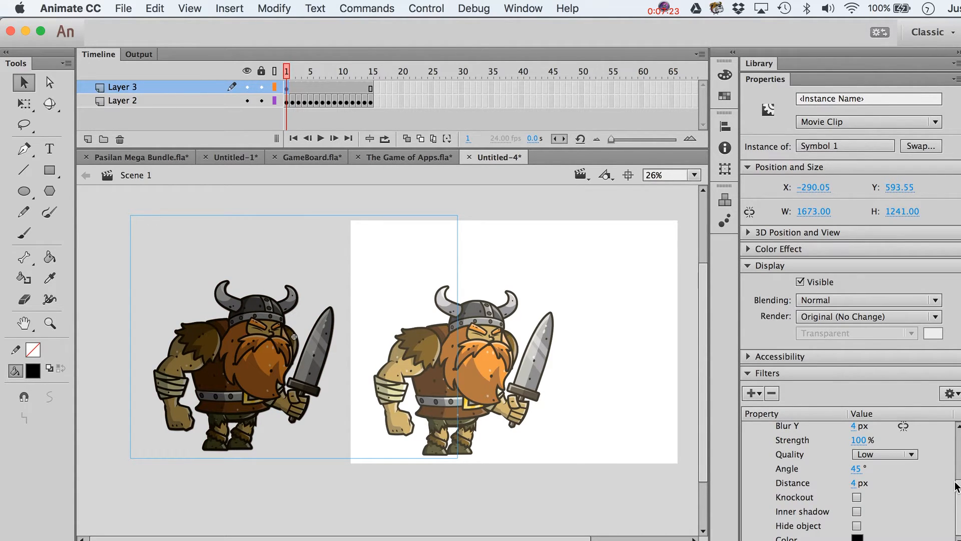
pyautogui.click(749, 265)
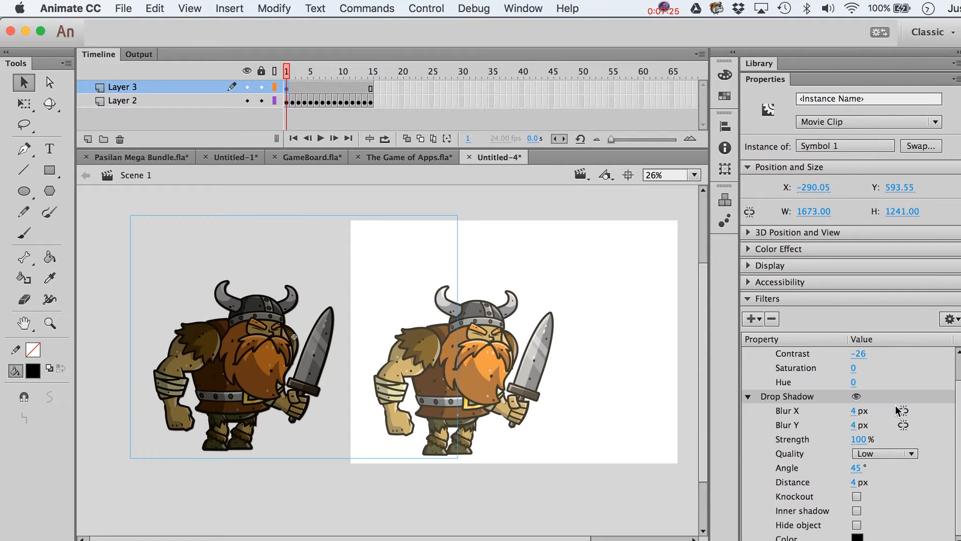
pyautogui.click(748, 166)
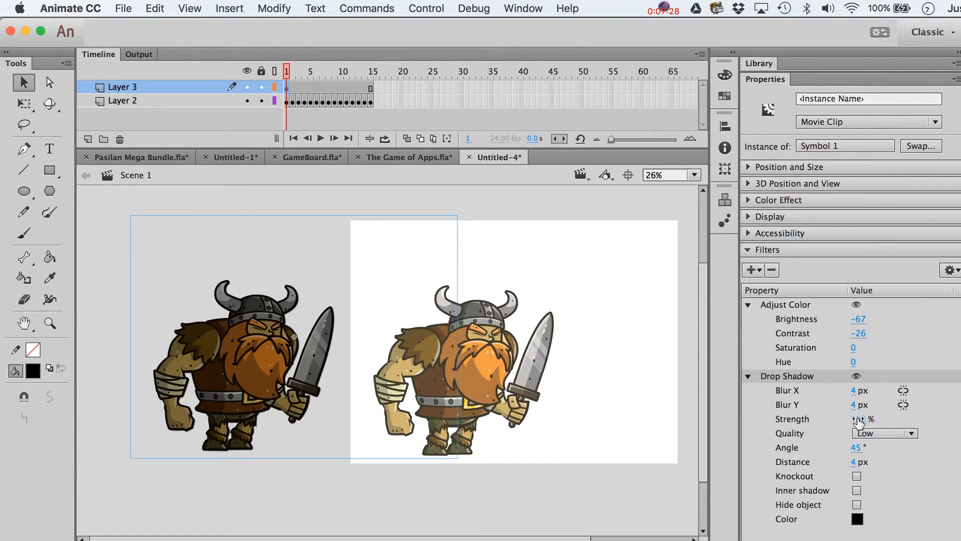
pyautogui.click(856, 491)
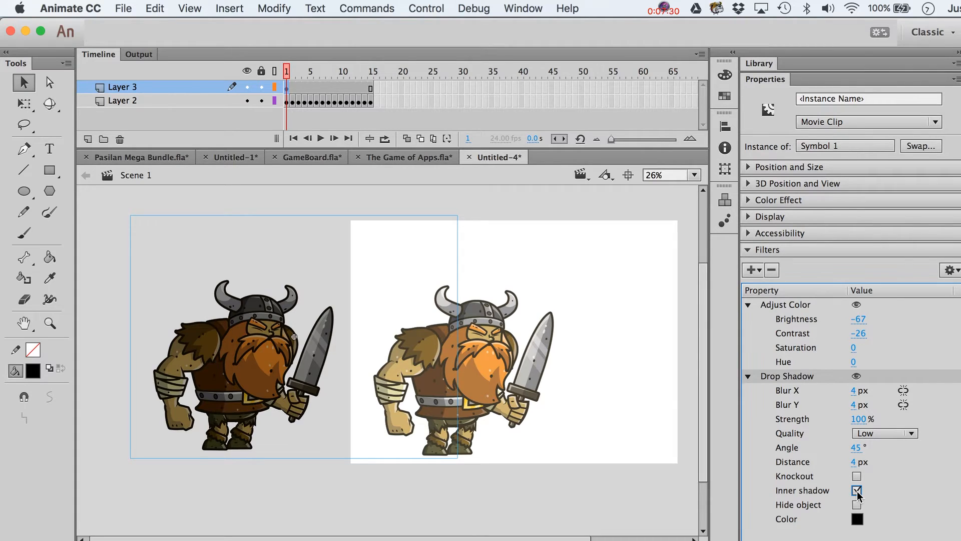
# Set the drop shadow's color to pale yellow and its distance to 35 px.
pyautogui.click(857, 519)
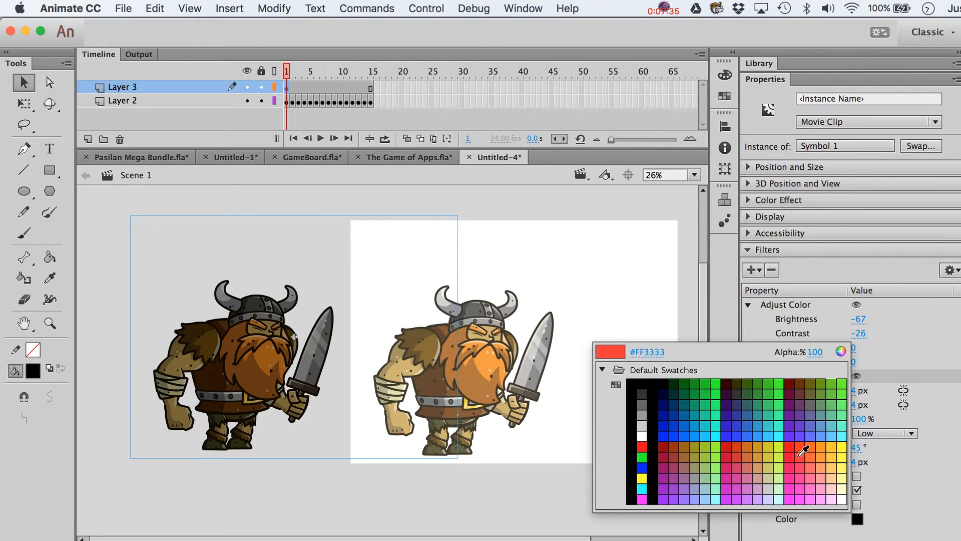
pyautogui.click(841, 483)
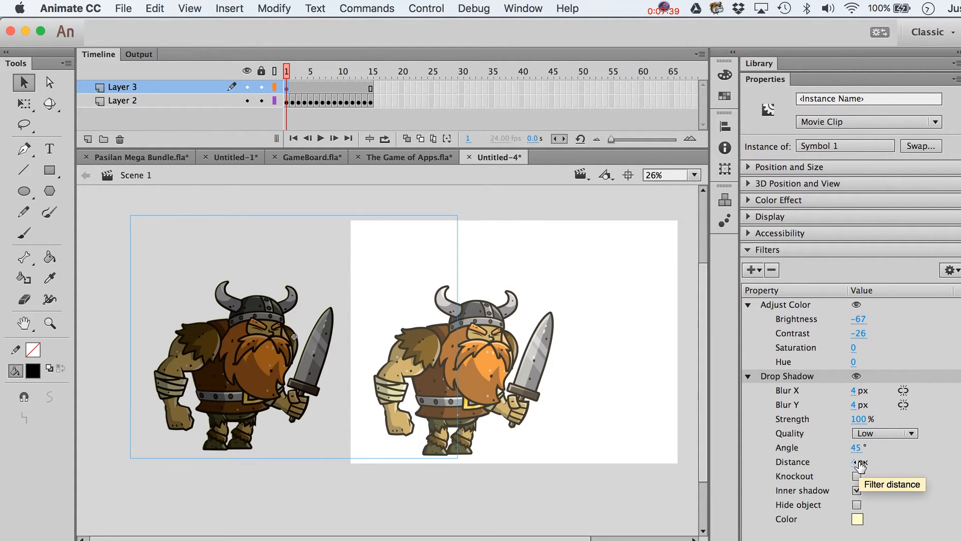
pyautogui.moveTo(859, 466); pyautogui.dragTo(881, 461)
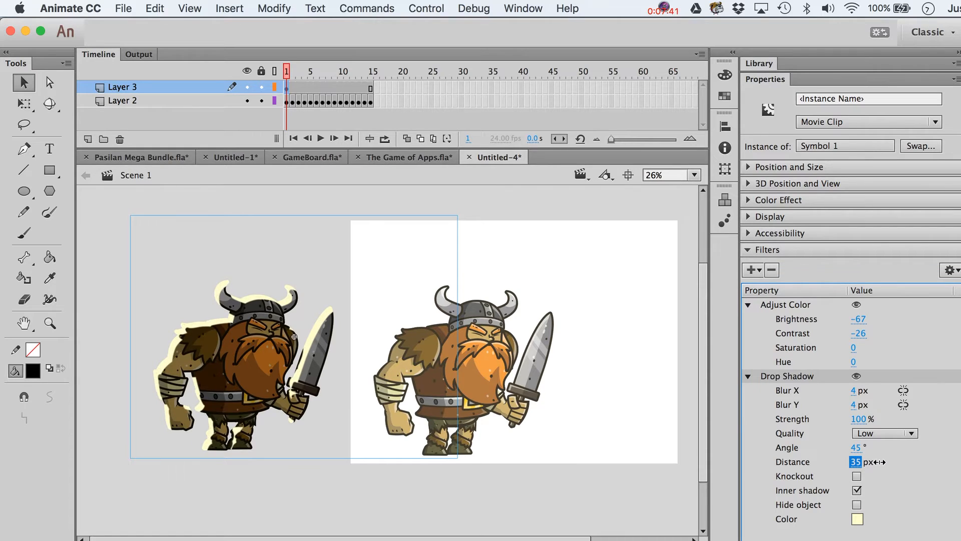
# Add a new layer above Layer 2 and draw a black rectangle without a stroke behind the copied viking, beside the stage.
pyautogui.click(131, 101)
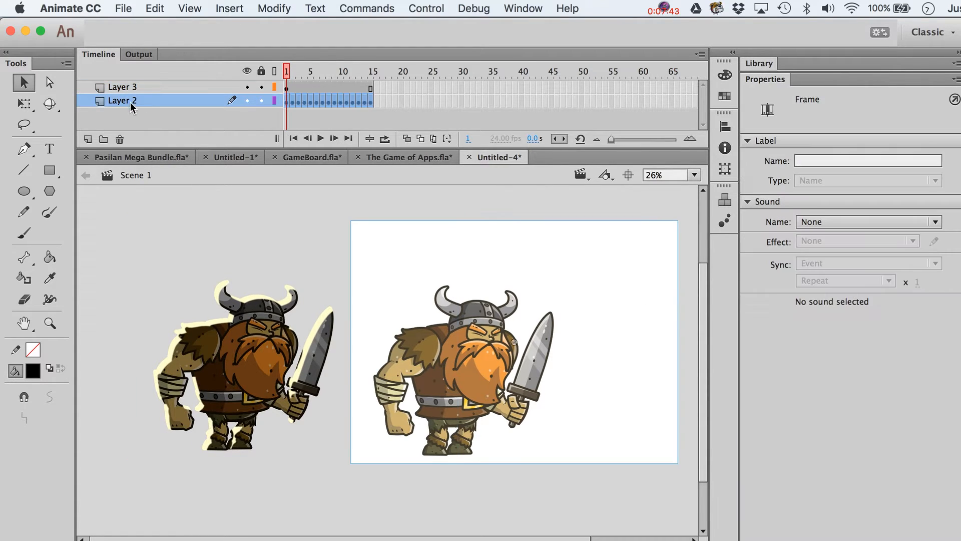
pyautogui.click(87, 139)
pyautogui.click(49, 170)
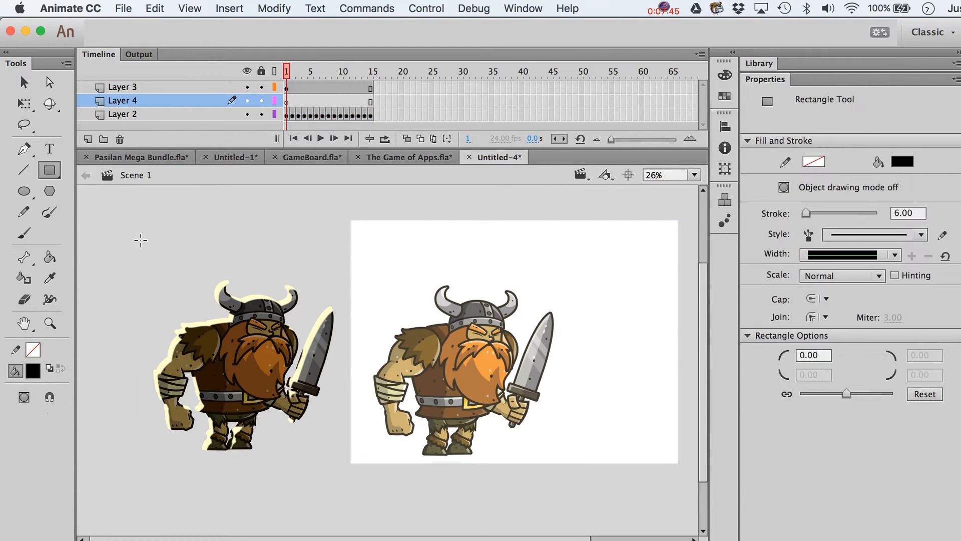
pyautogui.moveTo(94, 222); pyautogui.dragTo(350, 469)
pyautogui.press('v')
# Change the background rectangle's fill to dark gray #333333 and nudge it up to line up with the stage's lower edge.
pyautogui.click(184, 265)
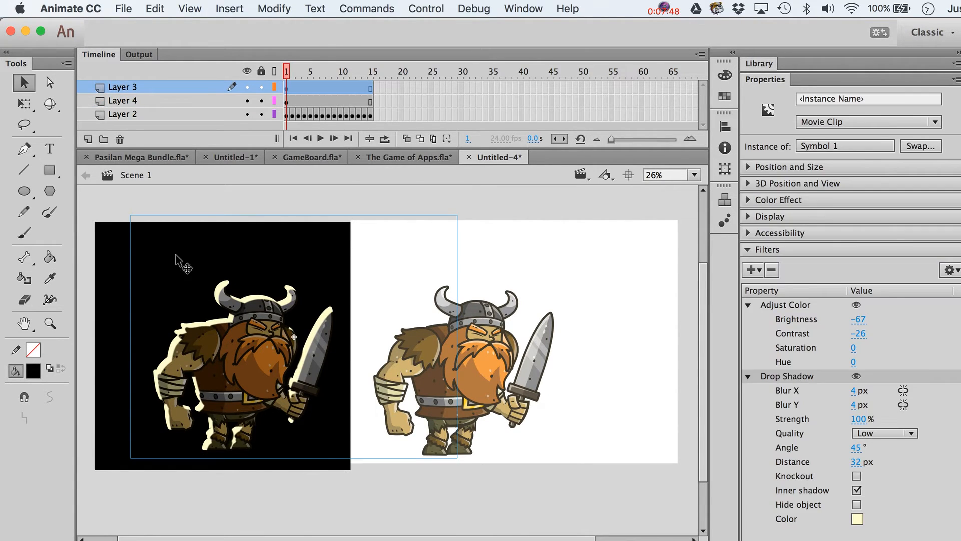
pyautogui.click(100, 274)
pyautogui.click(33, 370)
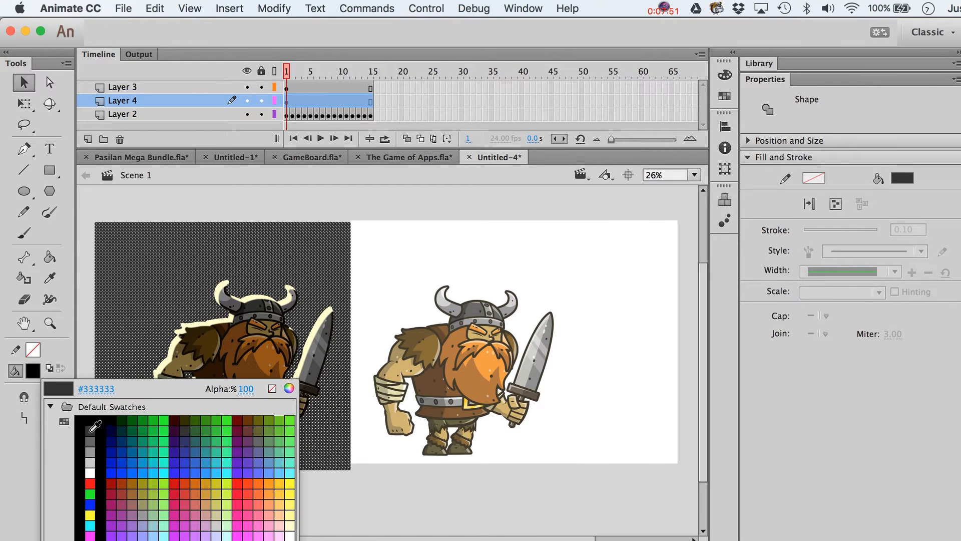
pyautogui.click(95, 425)
pyautogui.click(162, 200)
pyautogui.click(149, 251)
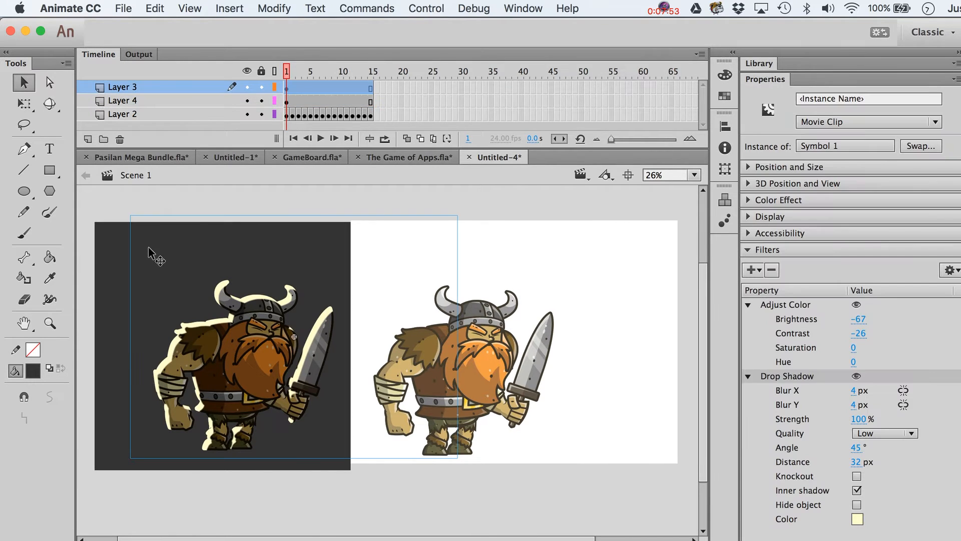
pyautogui.click(117, 255)
pyautogui.hotkey('shift', 'Up')
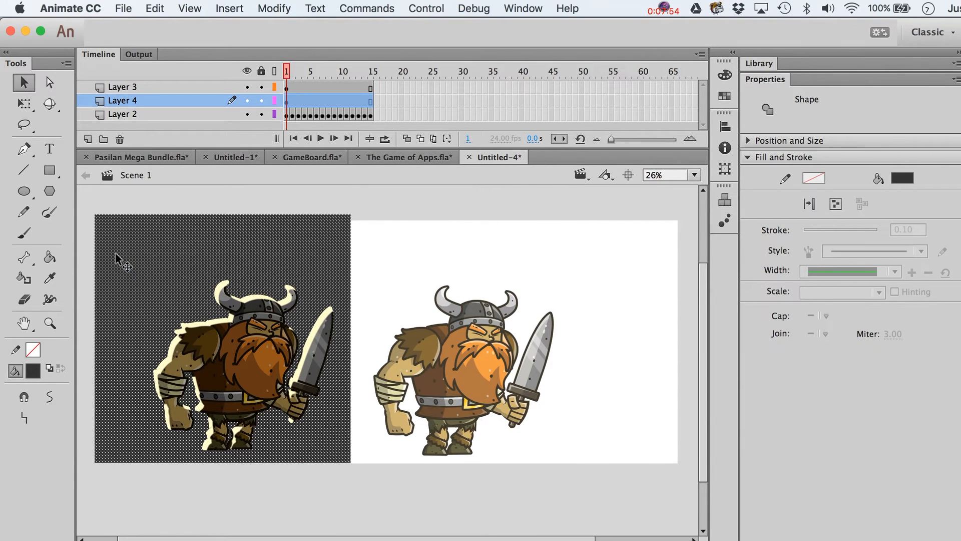
pyautogui.click(387, 210)
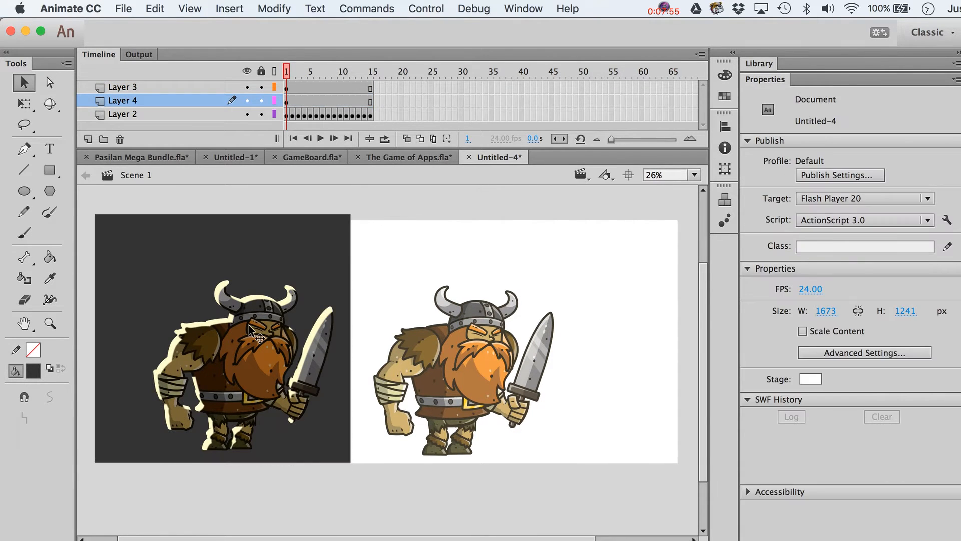
# Set the copied viking's drop shadow angle to 162° and both its Blur X and Blur Y to 0 px.
pyautogui.click(249, 350)
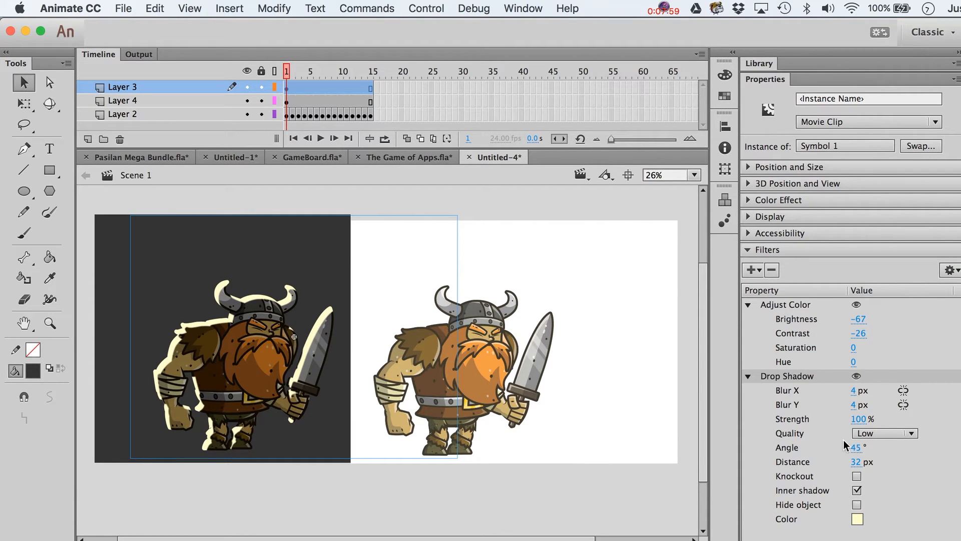
pyautogui.moveTo(855, 447); pyautogui.dragTo(954, 453)
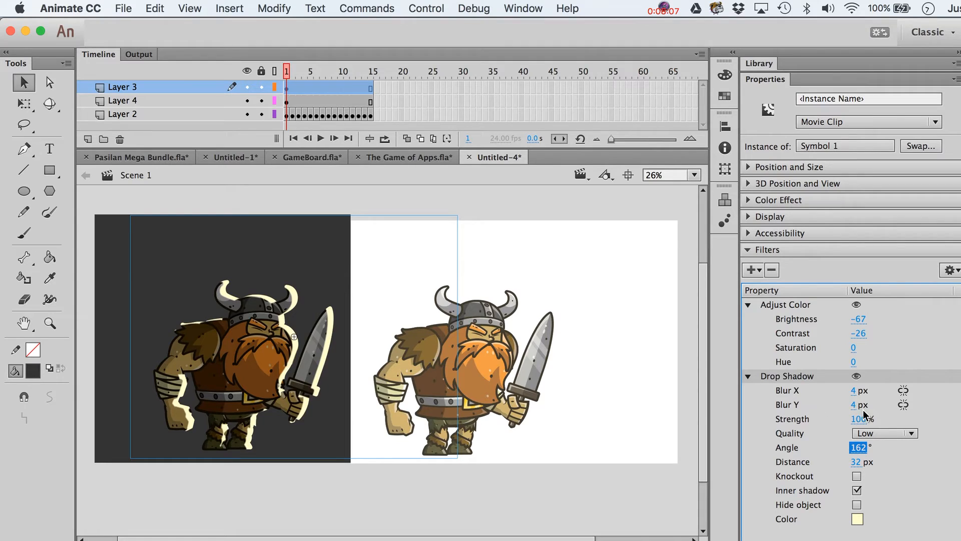
pyautogui.moveTo(853, 390)
pyautogui.mouseDown()
pyautogui.moveTo(898, 389)
pyautogui.moveTo(848, 394)
pyautogui.mouseUp()
pyautogui.click(853, 404)
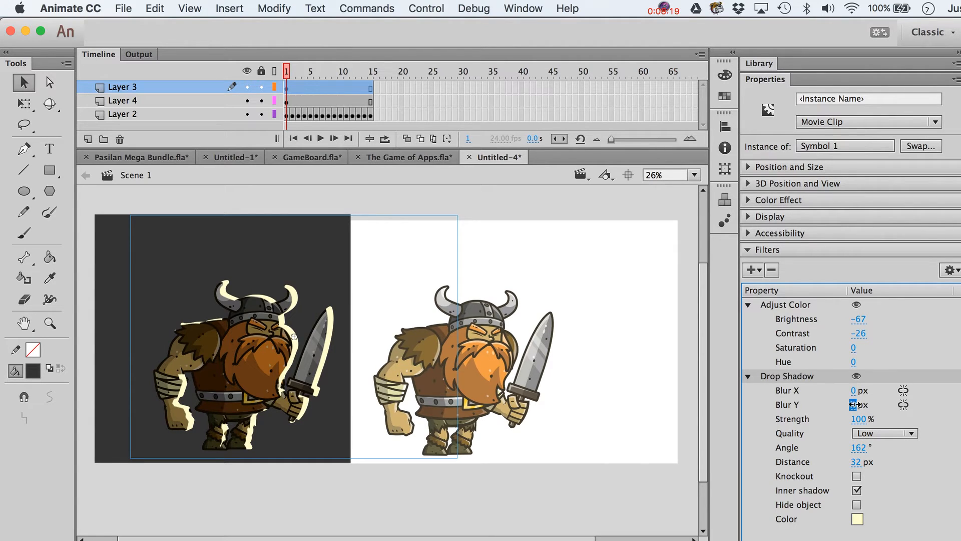
pyautogui.moveTo(852, 404); pyautogui.dragTo(804, 405)
# Set the copied viking's drop shadow strength to 69% and its distance to 41 px.
pyautogui.moveTo(874, 420); pyautogui.dragTo(822, 427)
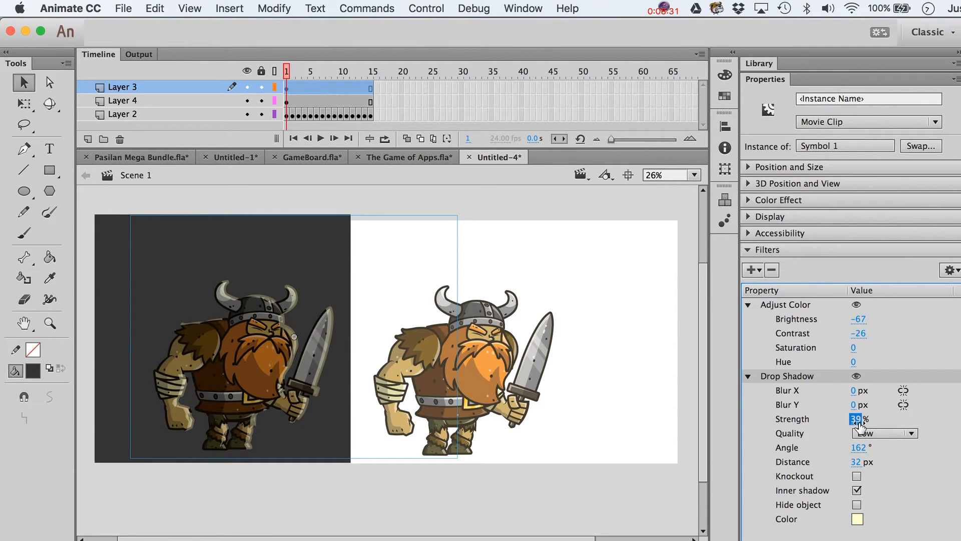
pyautogui.moveTo(858, 422); pyautogui.dragTo(883, 422)
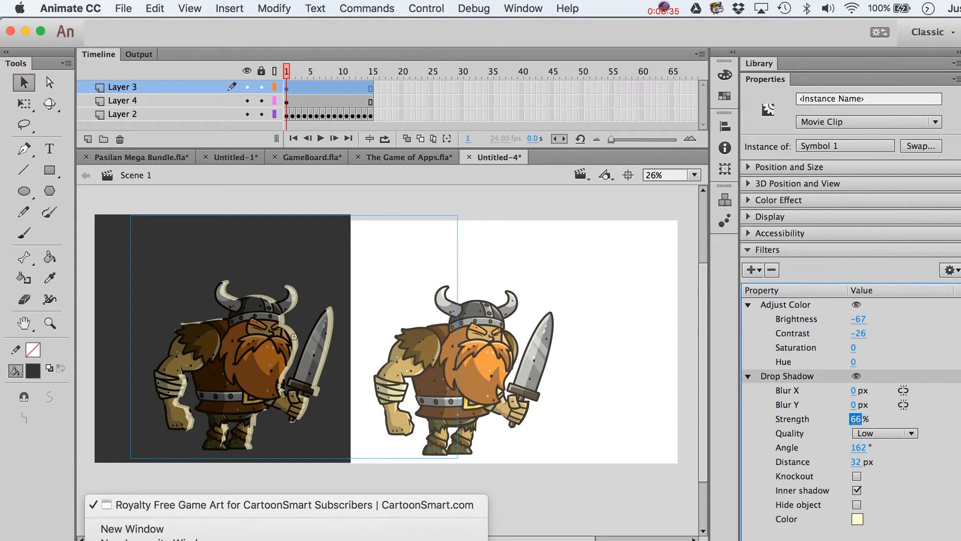
pyautogui.click(337, 453)
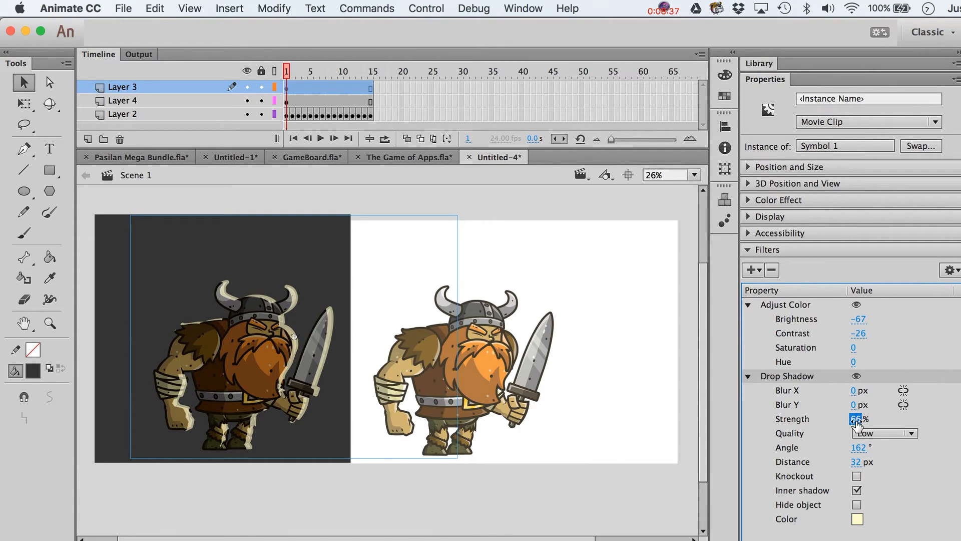
pyautogui.moveTo(857, 422)
pyautogui.mouseDown()
pyautogui.moveTo(869, 421)
pyautogui.moveTo(852, 425)
pyautogui.mouseUp()
pyautogui.moveTo(856, 462); pyautogui.dragTo(875, 465)
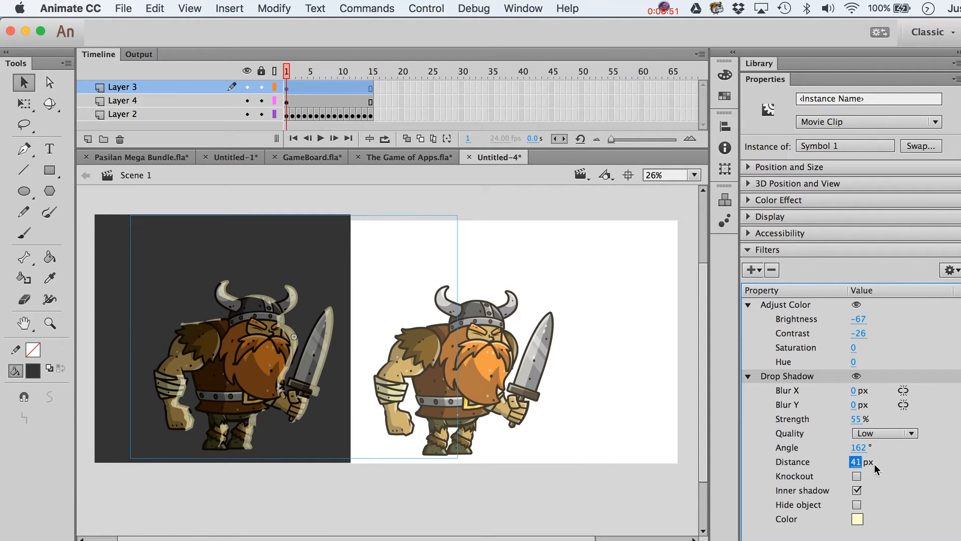
pyautogui.moveTo(860, 423); pyautogui.dragTo(865, 419)
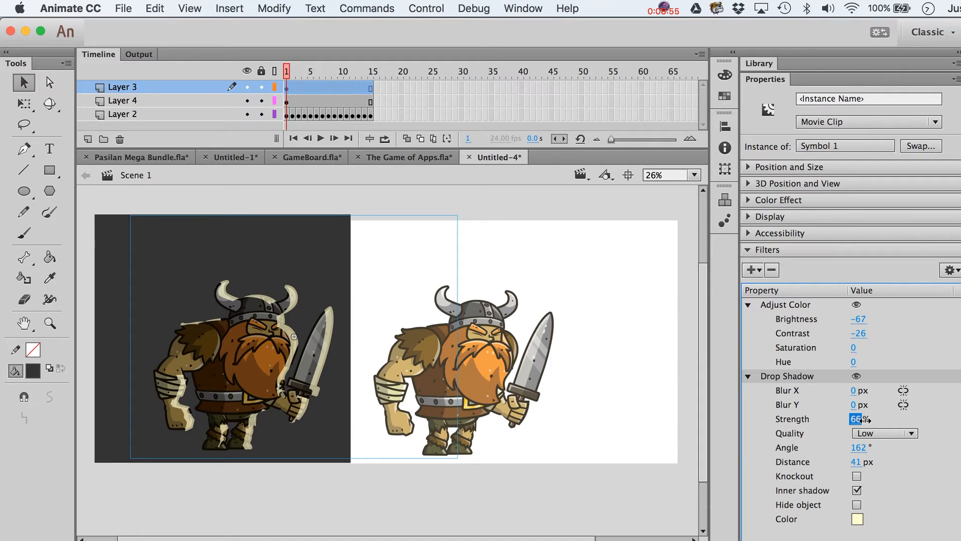
# Set the drop shadow's Blur X to 3 px and Blur Y to 5 px, and reselect the copied viking.
pyautogui.click(854, 391)
pyautogui.moveTo(864, 391); pyautogui.dragTo(862, 404)
pyautogui.click(849, 405)
pyautogui.click(596, 492)
pyautogui.click(274, 362)
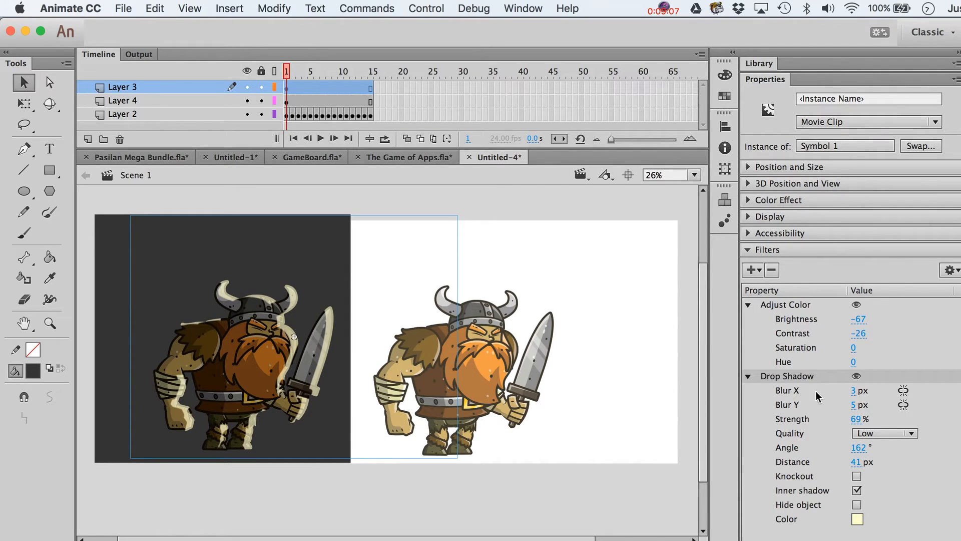
# Copy the selected Drop Shadow filter and paste it onto the same viking as a second drop shadow.
pyautogui.click(949, 270)
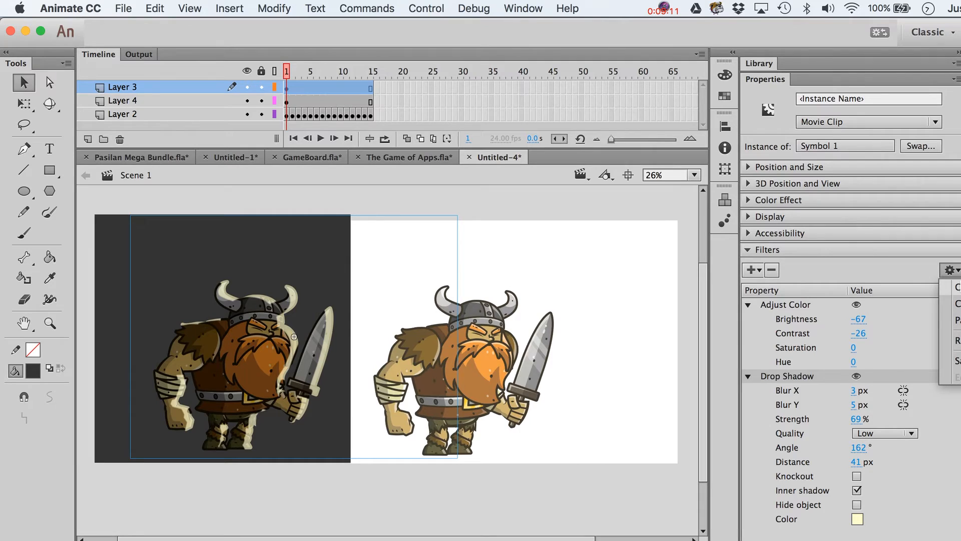
pyautogui.click(956, 286)
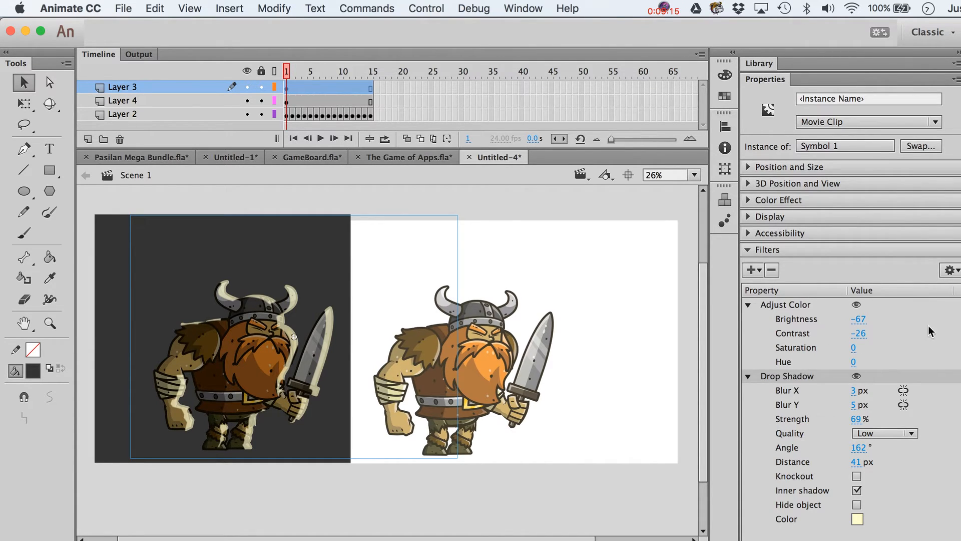
pyautogui.click(949, 270)
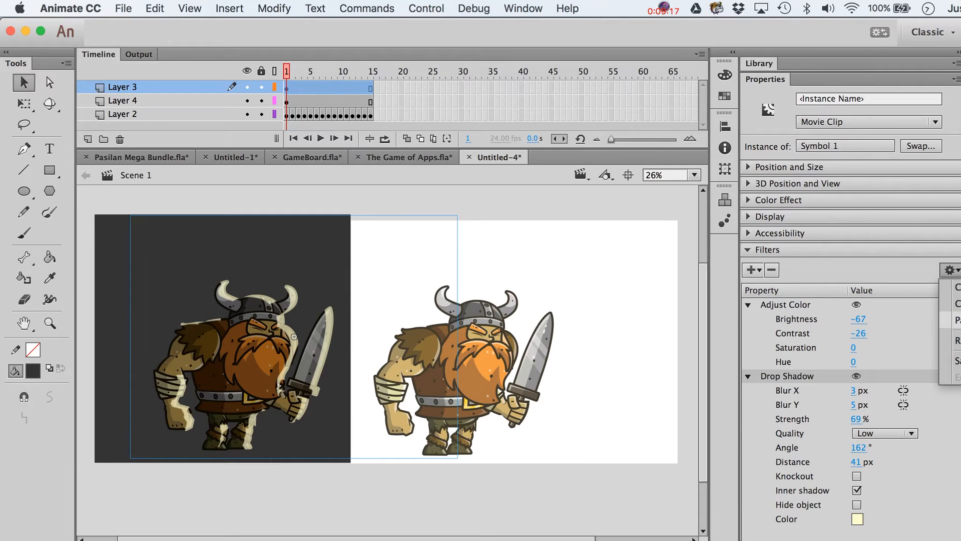
pyautogui.click(956, 319)
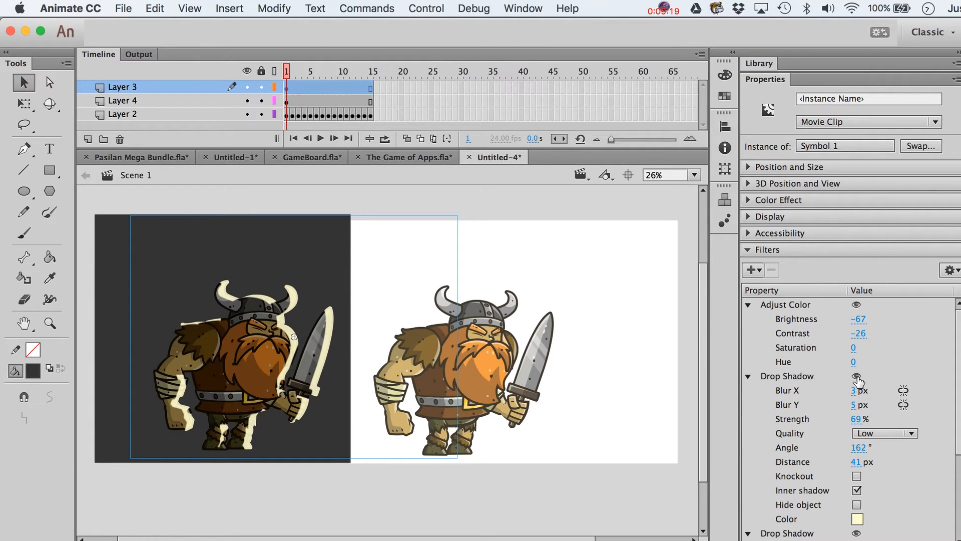
# Turn the first Drop Shadow filter off and back on to compare its effect on the copied viking.
pyautogui.moveTo(958, 375); pyautogui.dragTo(959, 400)
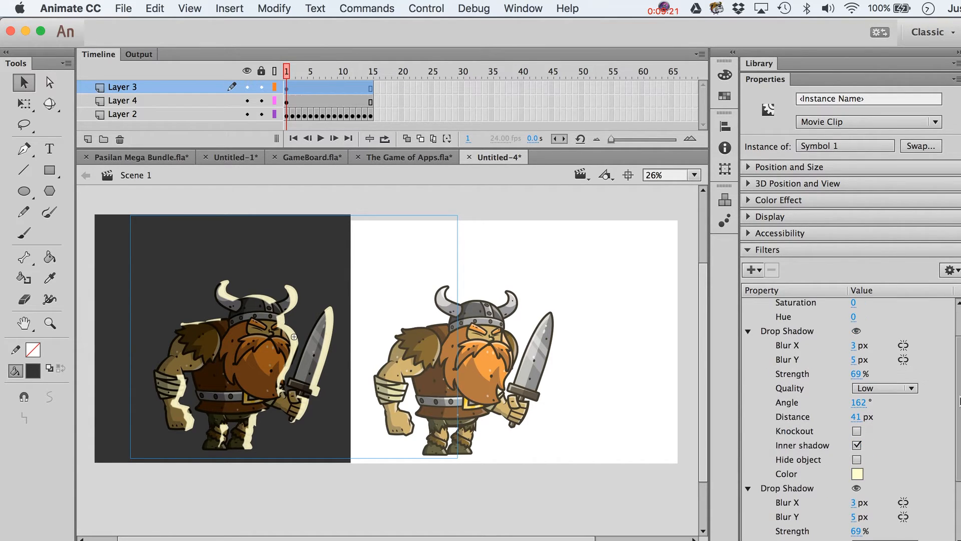
pyautogui.click(856, 331)
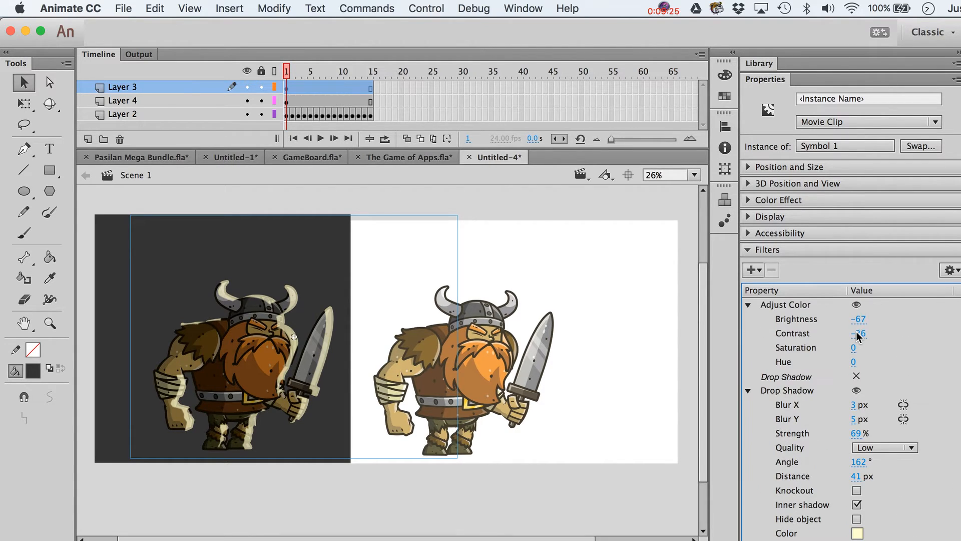
pyautogui.click(858, 377)
pyautogui.click(857, 377)
pyautogui.click(856, 376)
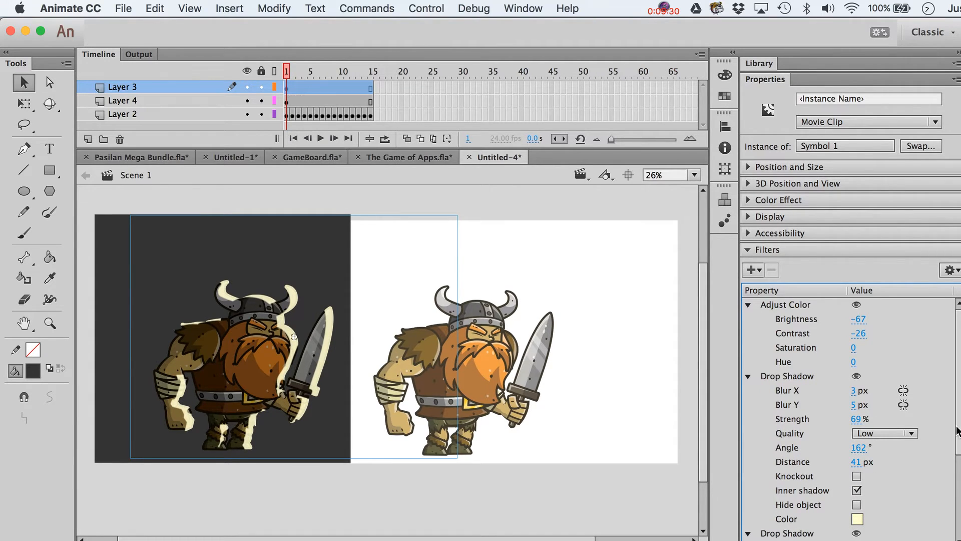
# Set the second drop shadow's color to red #FF0000 and its distance to 13 px.
pyautogui.scroll(-5, 959, 429)
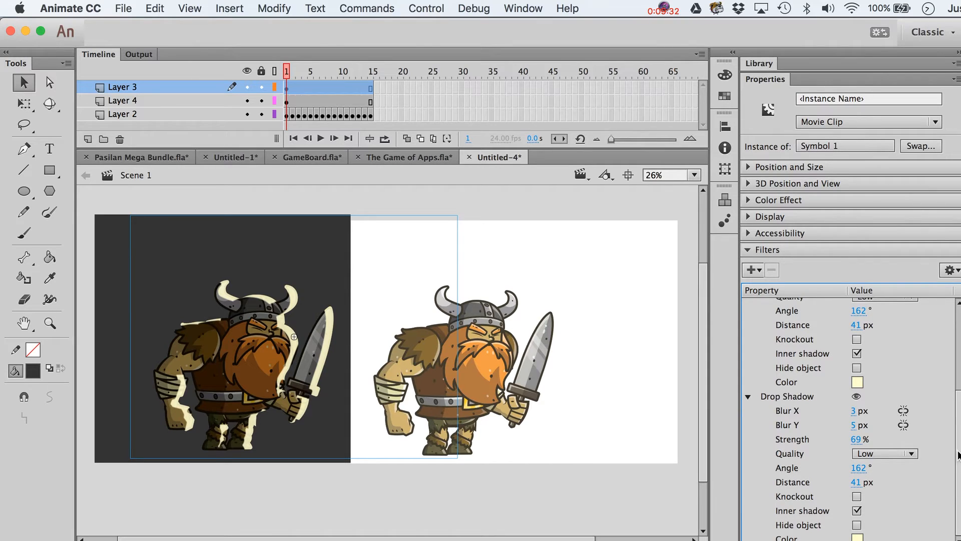
pyautogui.click(858, 537)
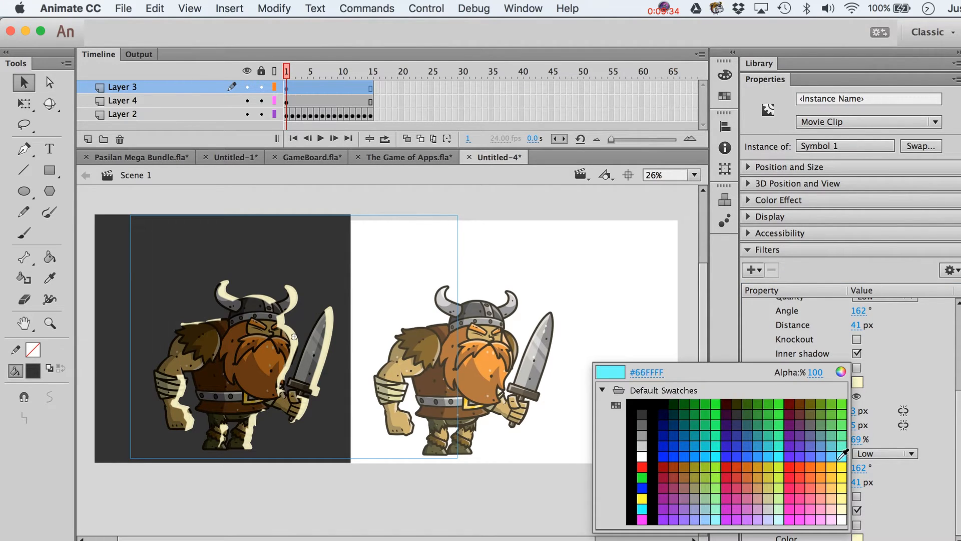
pyautogui.click(790, 467)
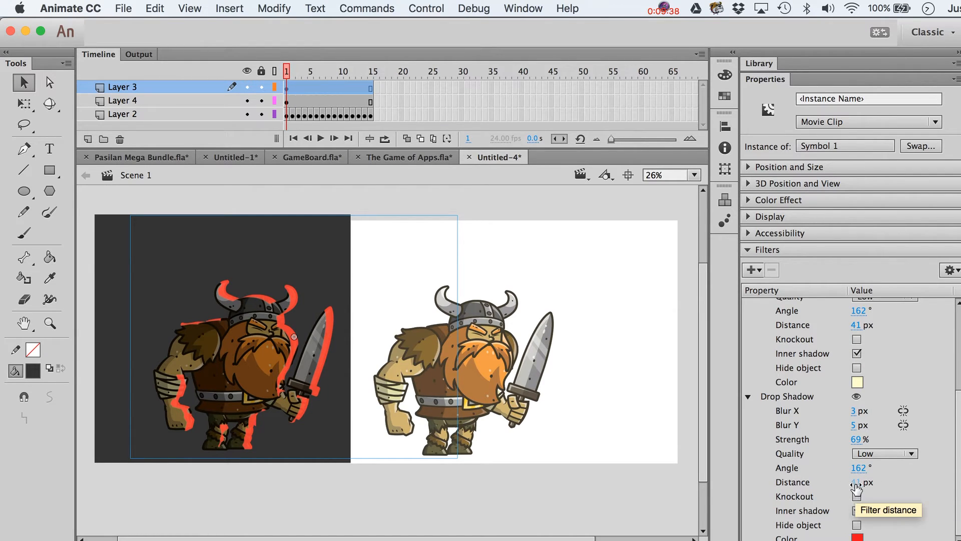
pyautogui.moveTo(856, 486); pyautogui.dragTo(835, 492)
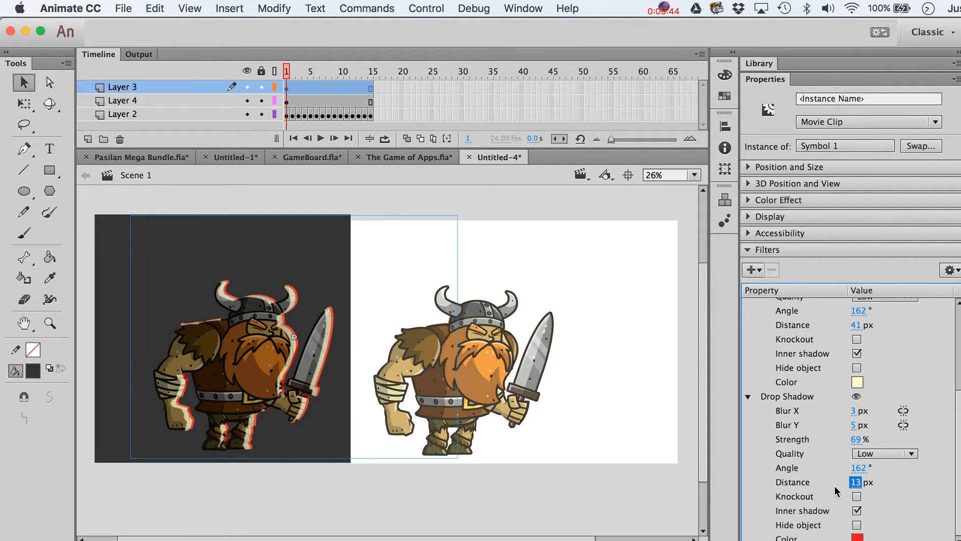
# Try light blue and white as the first drop shadow's color, and return it to pale yellow.
pyautogui.click(857, 382)
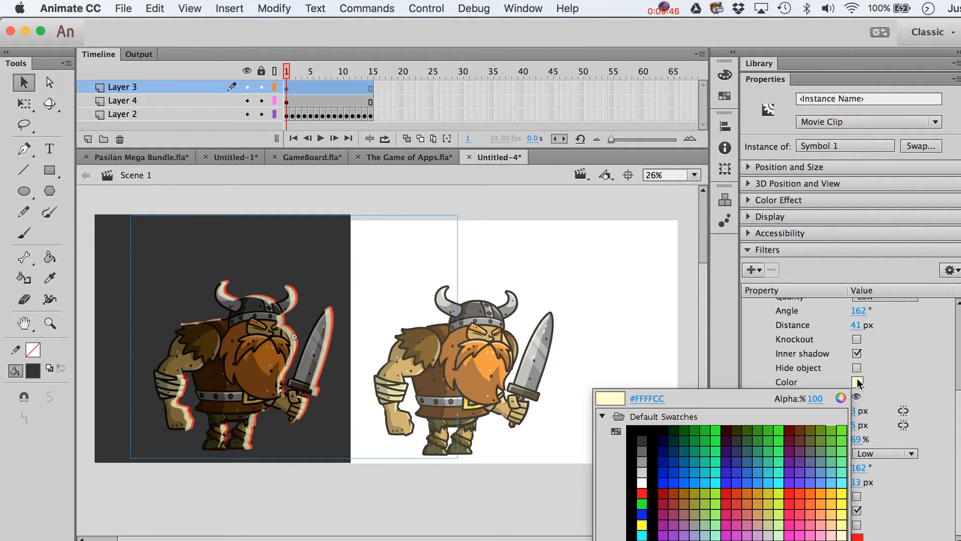
pyautogui.click(835, 488)
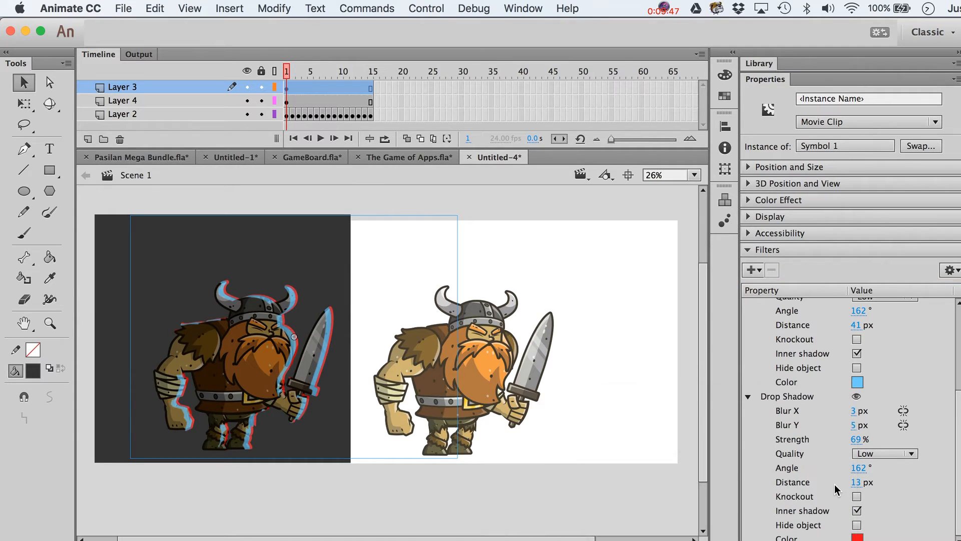
pyautogui.click(856, 382)
pyautogui.click(842, 539)
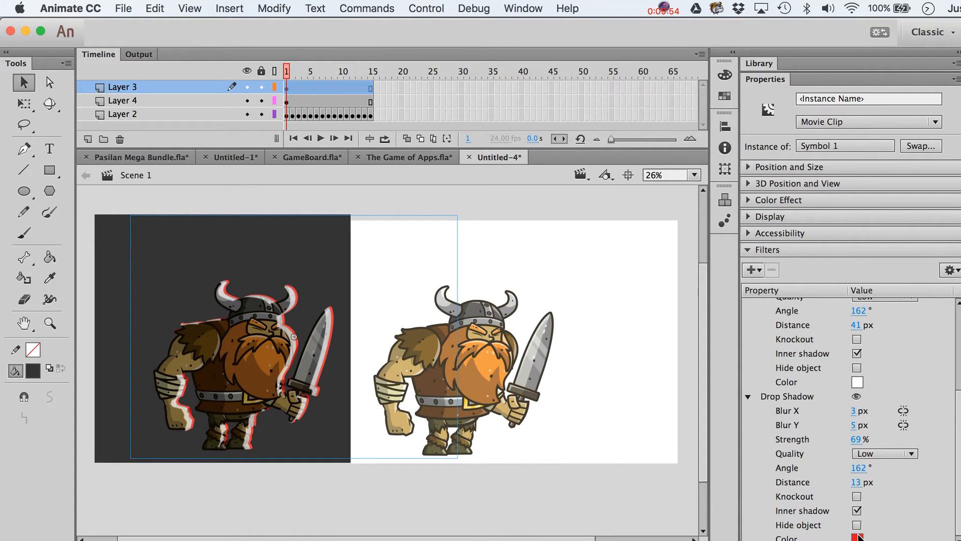
pyautogui.click(857, 382)
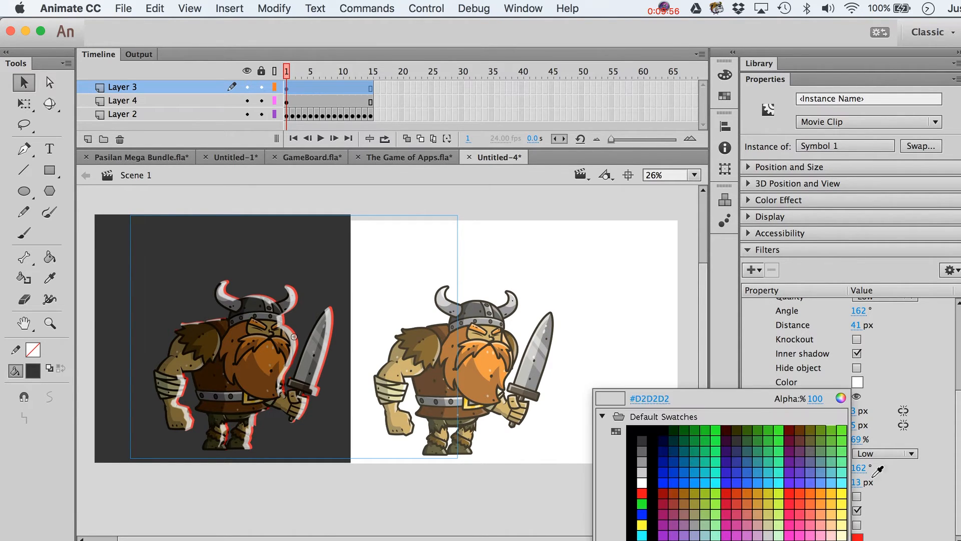
pyautogui.click(843, 535)
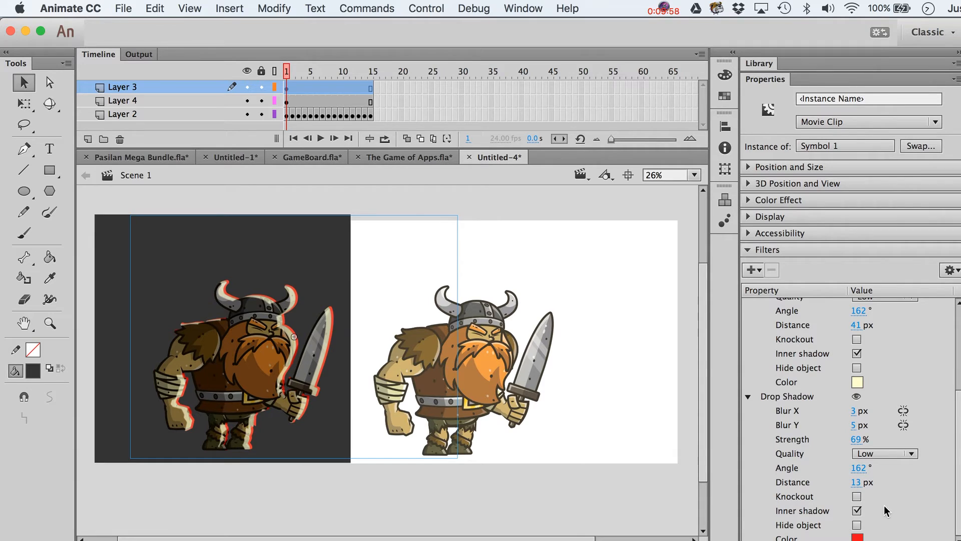
# Set the second drop shadow's color to black and its distance to 6 px.
pyautogui.click(855, 536)
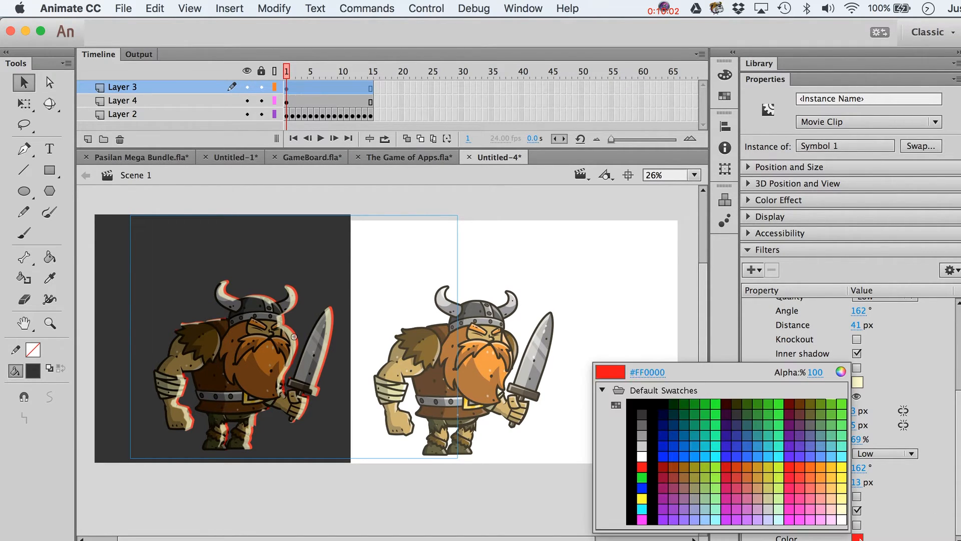
pyautogui.click(651, 413)
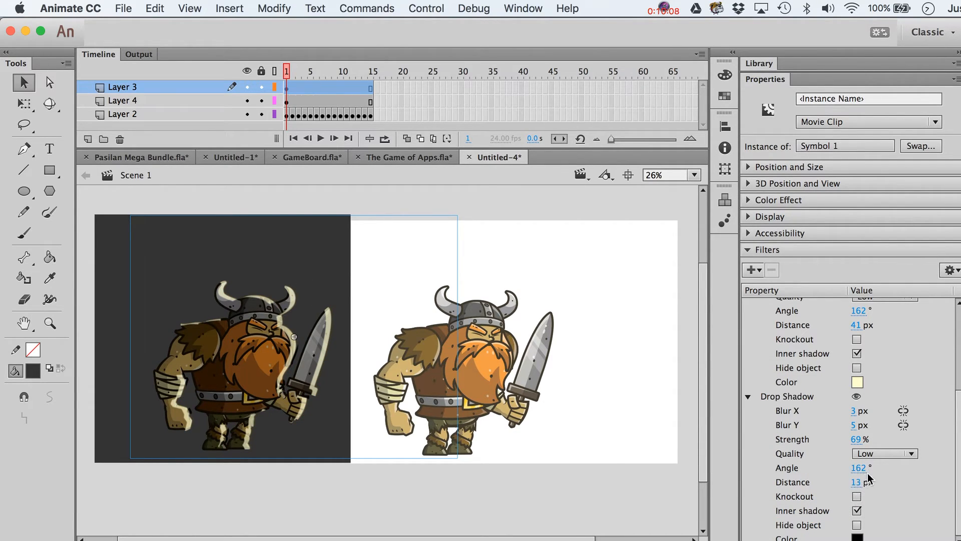
pyautogui.moveTo(855, 483); pyautogui.dragTo(846, 482)
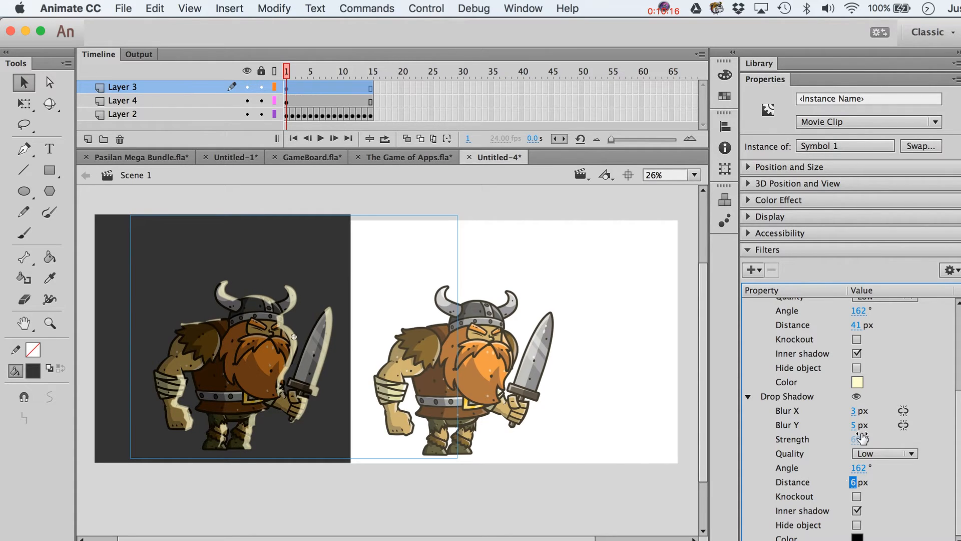
# Set the second drop shadow's strength to 217% and move the copied viking partly over the white area for a closer look.
pyautogui.moveTo(856, 439); pyautogui.dragTo(959, 428)
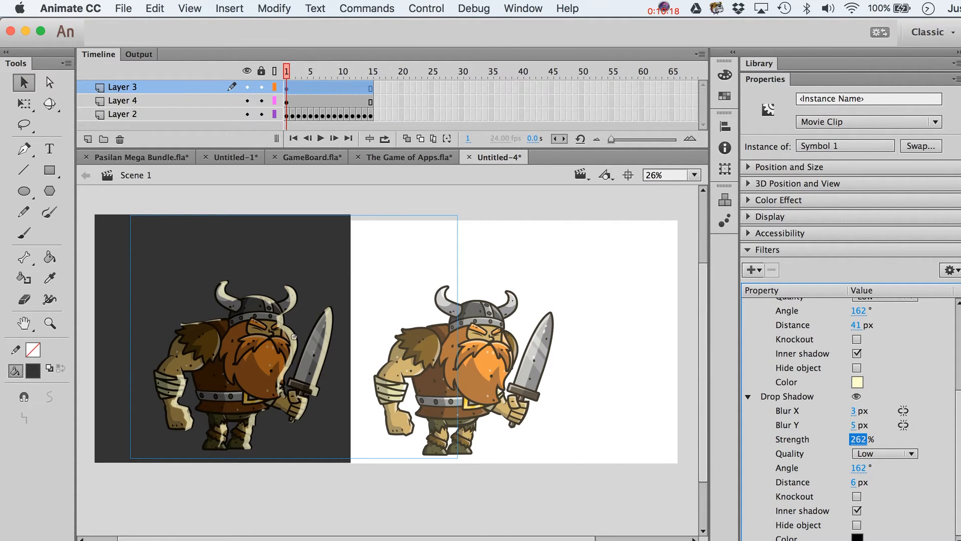
pyautogui.click(518, 484)
pyautogui.moveTo(274, 367); pyautogui.dragTo(369, 312)
pyautogui.click(49, 323)
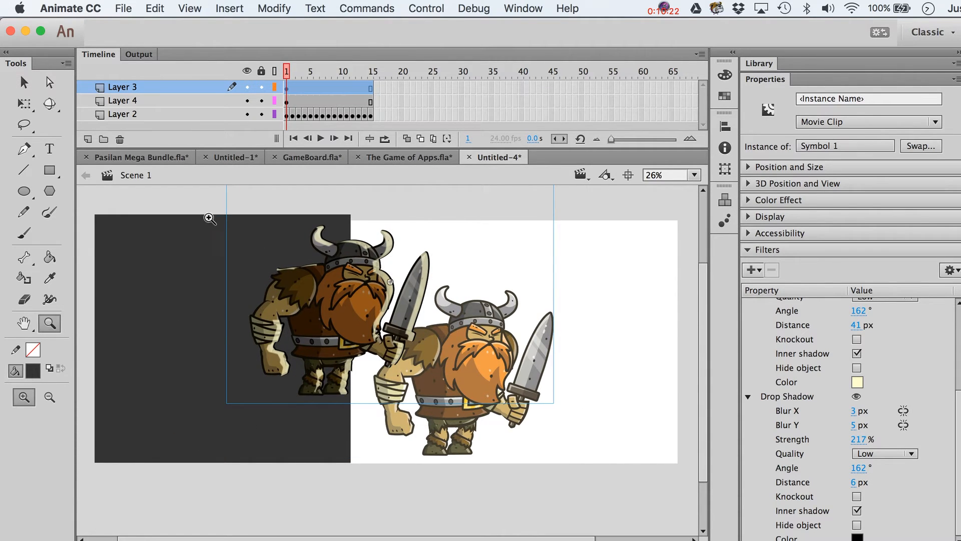
pyautogui.moveTo(207, 215); pyautogui.dragTo(445, 400)
pyautogui.press('v')
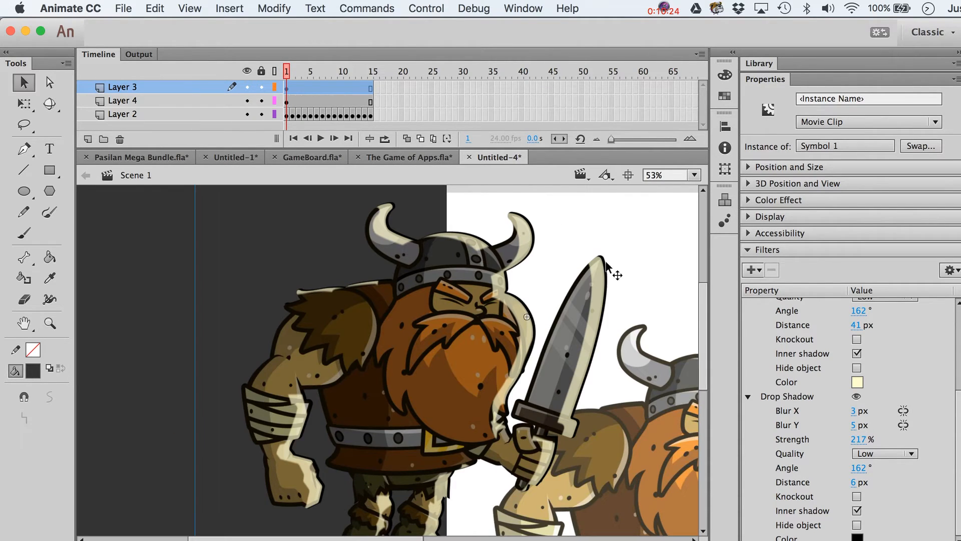
# Disable the second Drop Shadow filter on the copied viking and remove it.
pyautogui.click(856, 396)
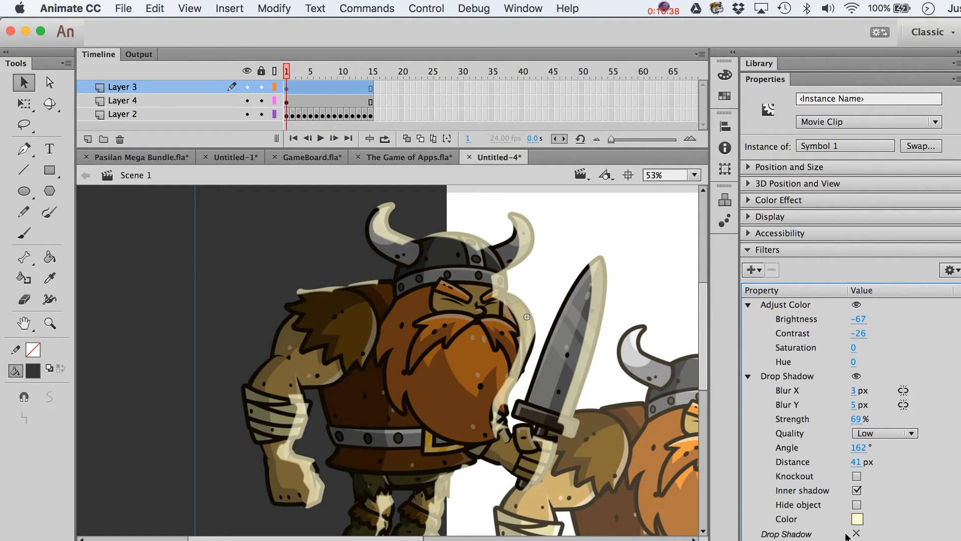
pyautogui.click(807, 535)
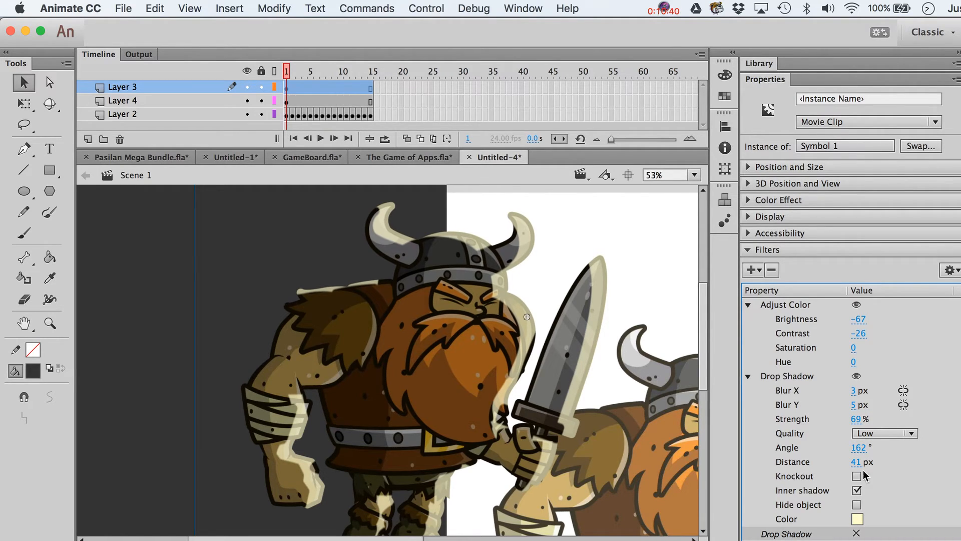
pyautogui.click(771, 270)
# Add a black Glow filter to the copied viking with Inner glow enabled.
pyautogui.click(761, 271)
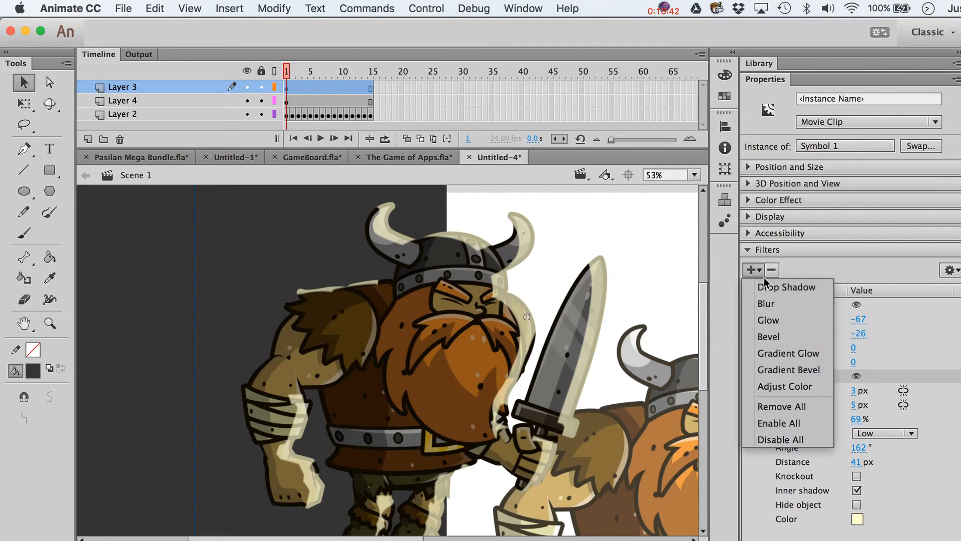
pyautogui.click(769, 320)
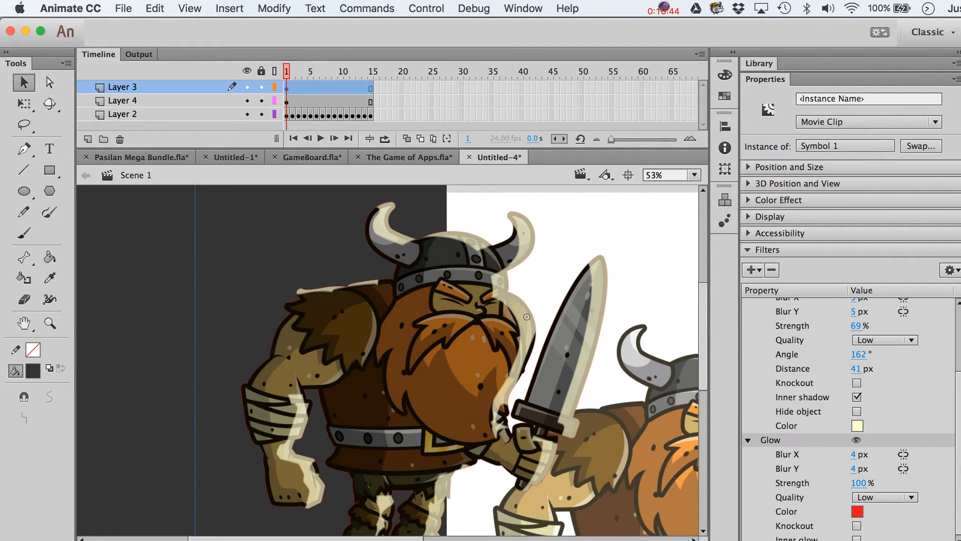
pyautogui.click(858, 510)
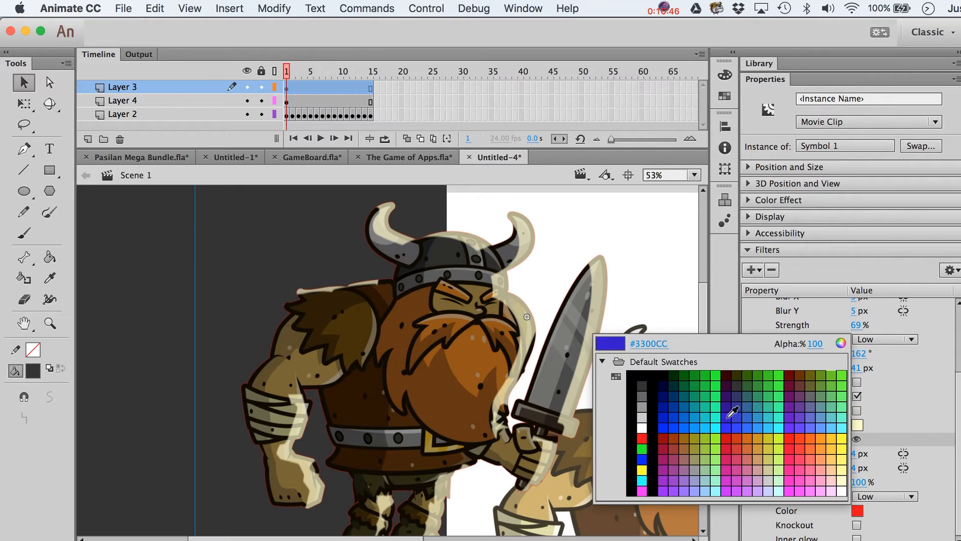
pyautogui.click(644, 370)
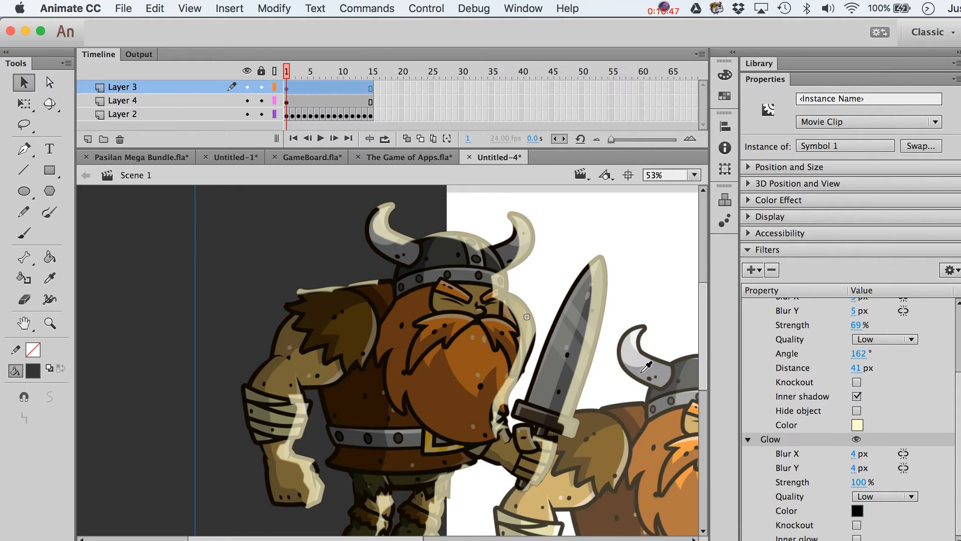
pyautogui.click(857, 538)
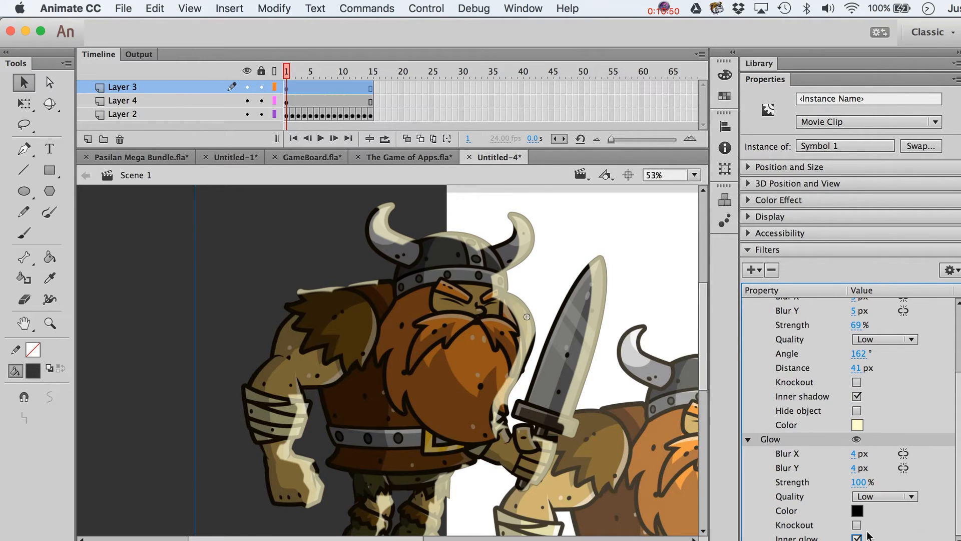
# Set the glow's Blur X to 5 px, Blur Y to 9 px, strength to 497% and quality to High.
pyautogui.moveTo(863, 483); pyautogui.dragTo(949, 483)
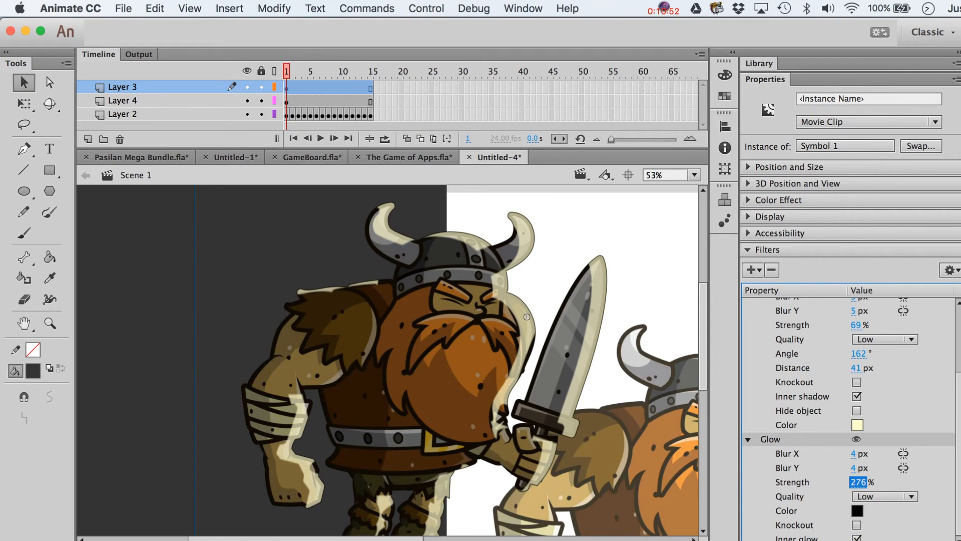
pyautogui.moveTo(856, 453)
pyautogui.mouseDown()
pyautogui.moveTo(871, 454)
pyautogui.moveTo(857, 468)
pyautogui.moveTo(870, 467)
pyautogui.mouseUp()
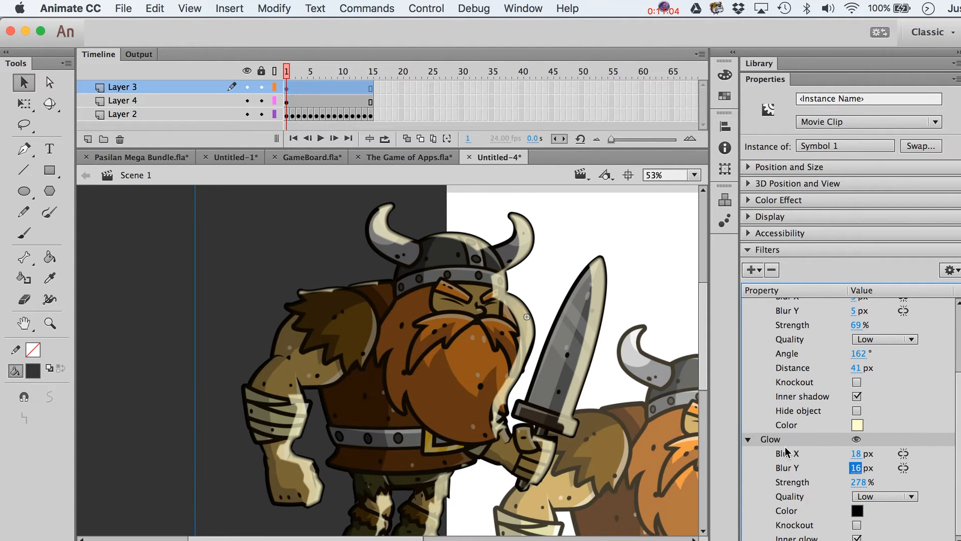
pyautogui.moveTo(858, 482); pyautogui.dragTo(960, 480)
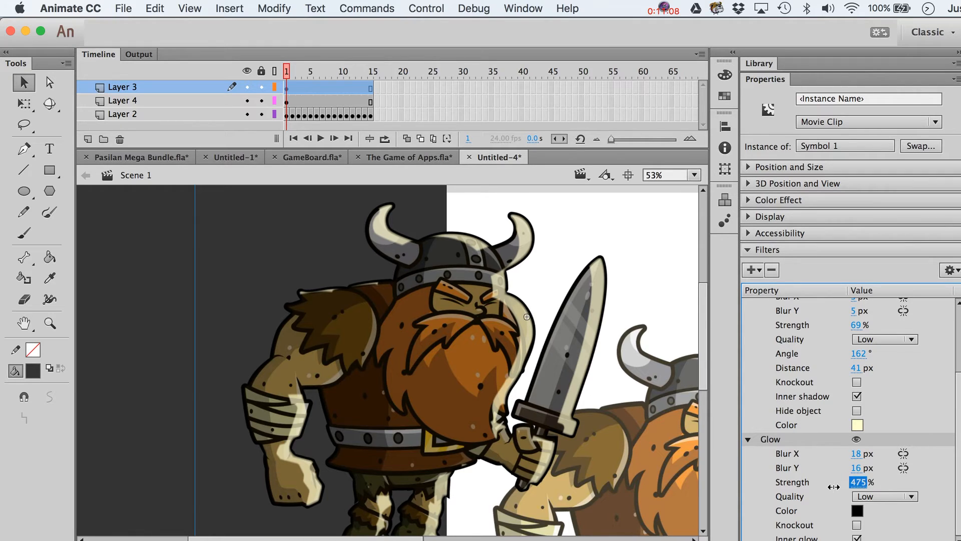
pyautogui.moveTo(833, 487); pyautogui.dragTo(829, 460)
pyautogui.click(884, 496)
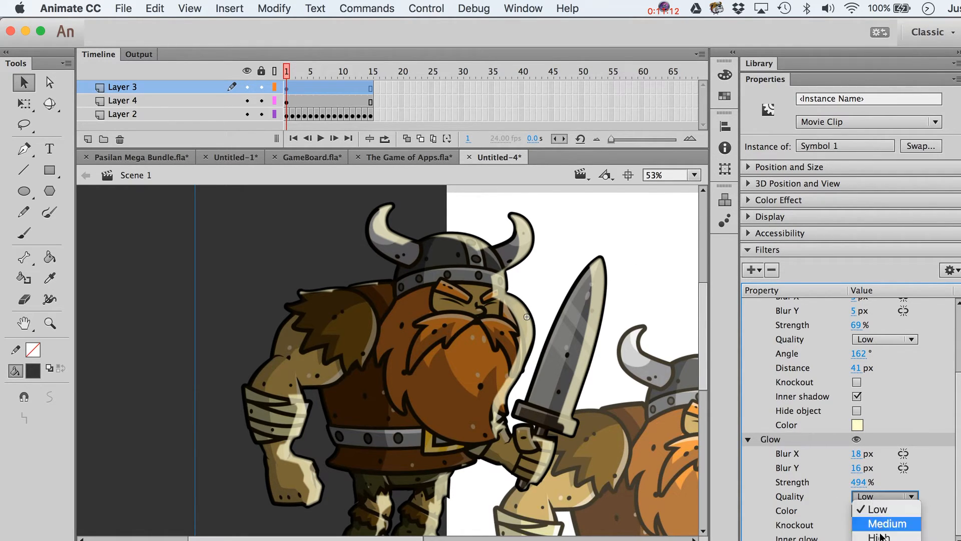
pyautogui.click(880, 536)
pyautogui.click(865, 482)
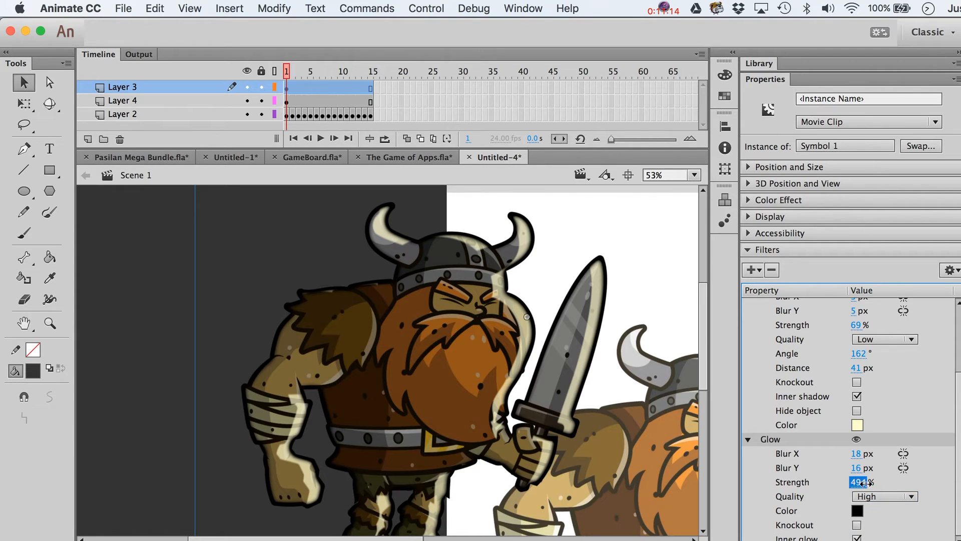
pyautogui.moveTo(865, 482); pyautogui.dragTo(847, 454)
# Move the copied viking back onto the dark rectangle and set its drop shadow's distance to 46 px and angle to 147°.
pyautogui.click(49, 323)
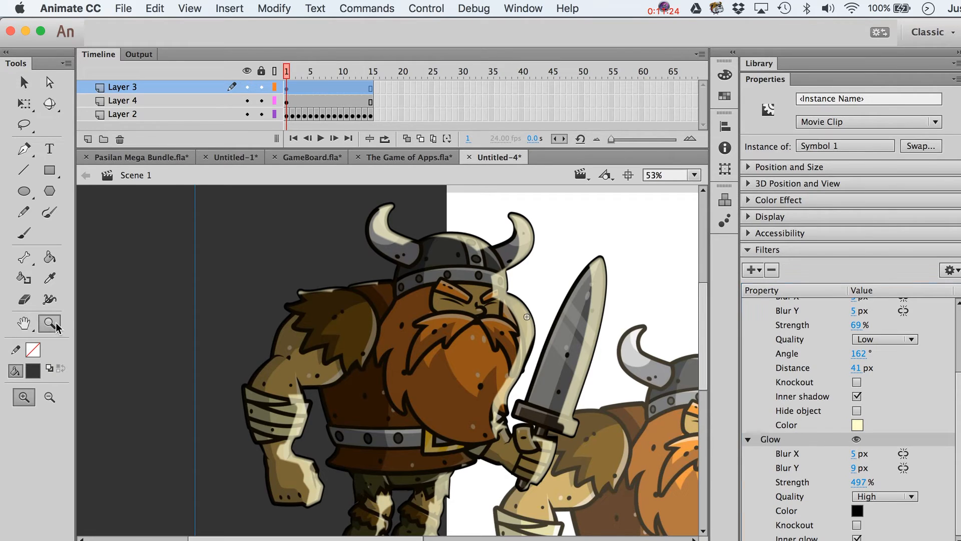
pyautogui.keyDown('alt'); pyautogui.click(437, 311); pyautogui.keyUp('alt')
pyautogui.press('v')
pyautogui.moveTo(412, 360); pyautogui.dragTo(322, 401)
pyautogui.scroll(-3, 332, 405)
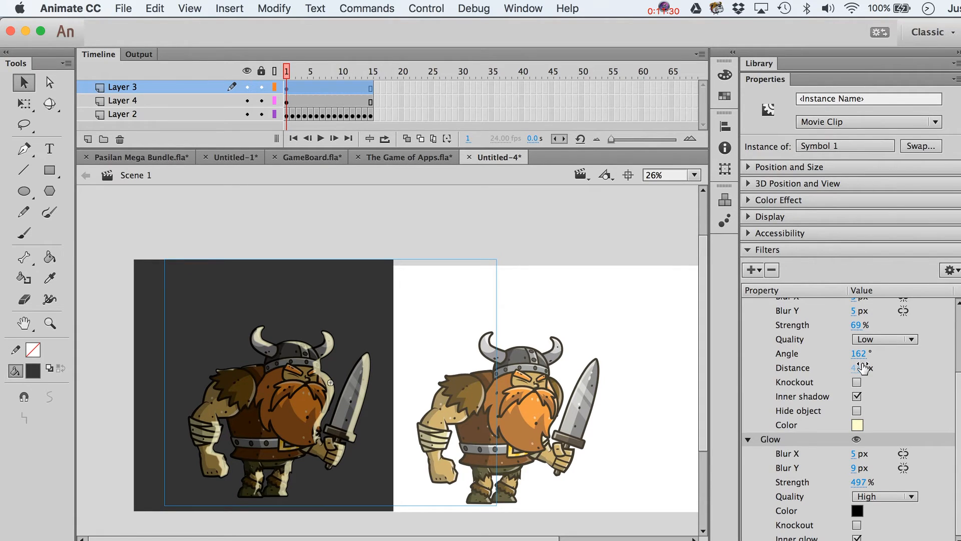
pyautogui.moveTo(864, 368); pyautogui.dragTo(849, 354)
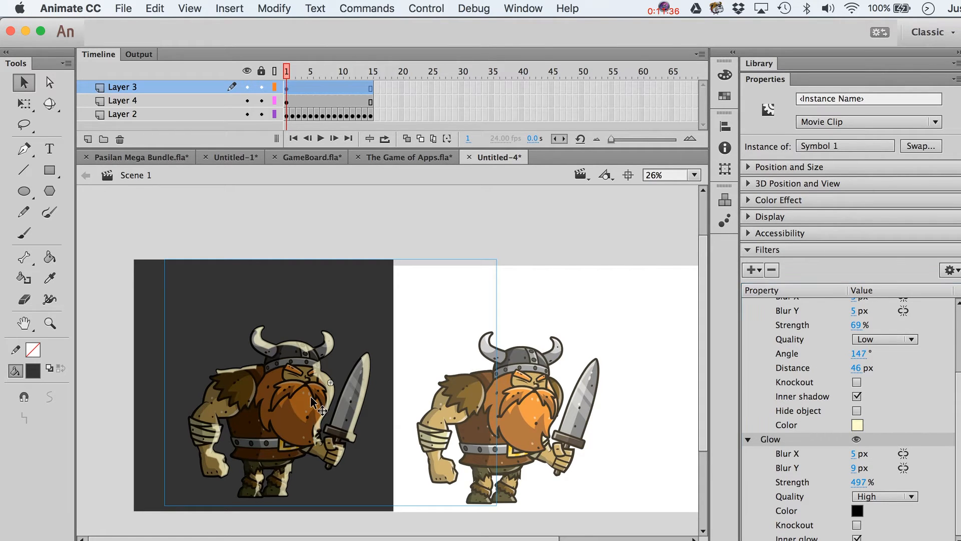
pyautogui.moveTo(320, 406); pyautogui.dragTo(300, 398)
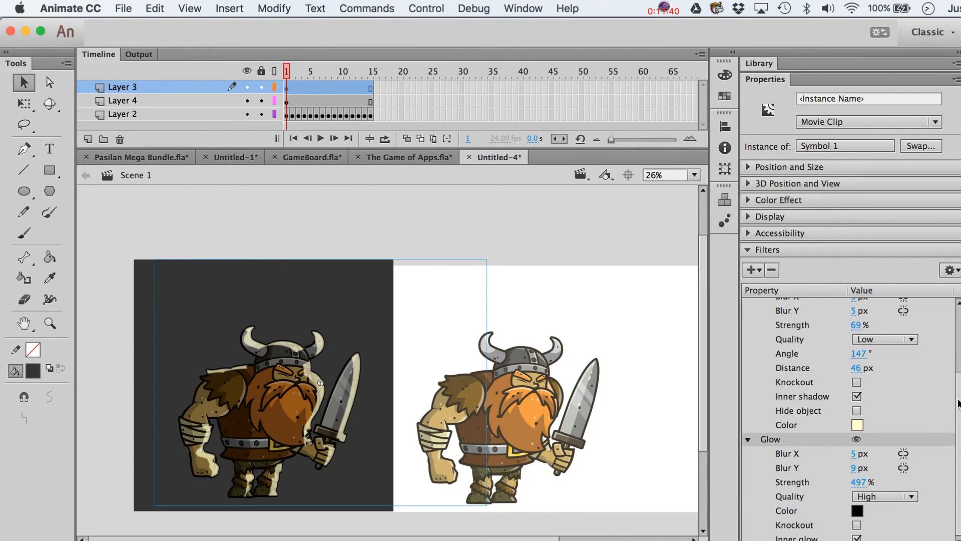
# Copy all filters from the restyled viking copy.
pyautogui.scroll(4, 958, 403)
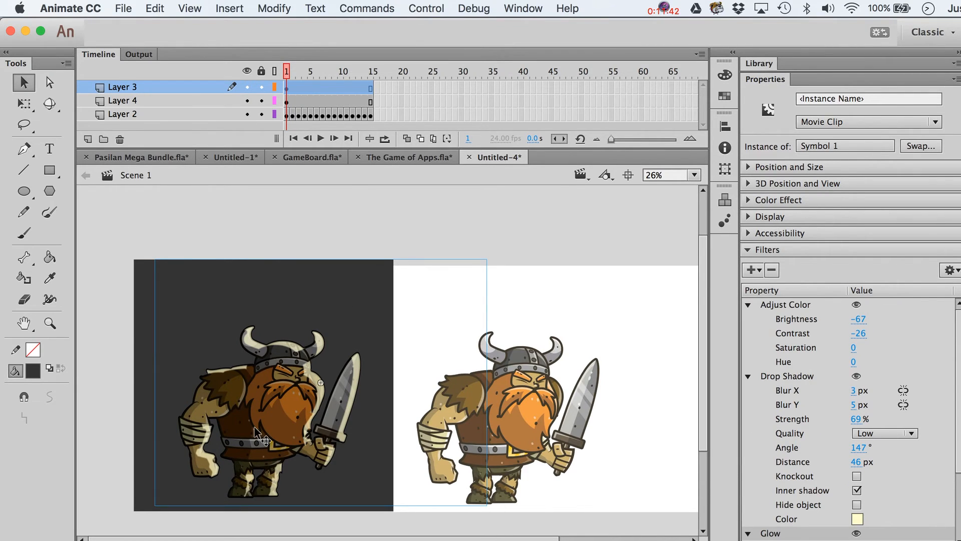
pyautogui.click(958, 271)
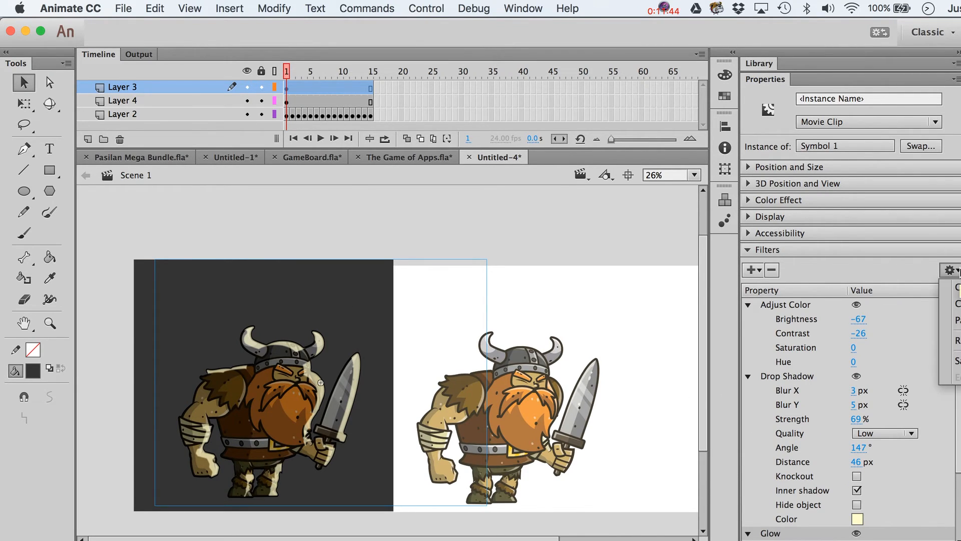
pyautogui.click(958, 304)
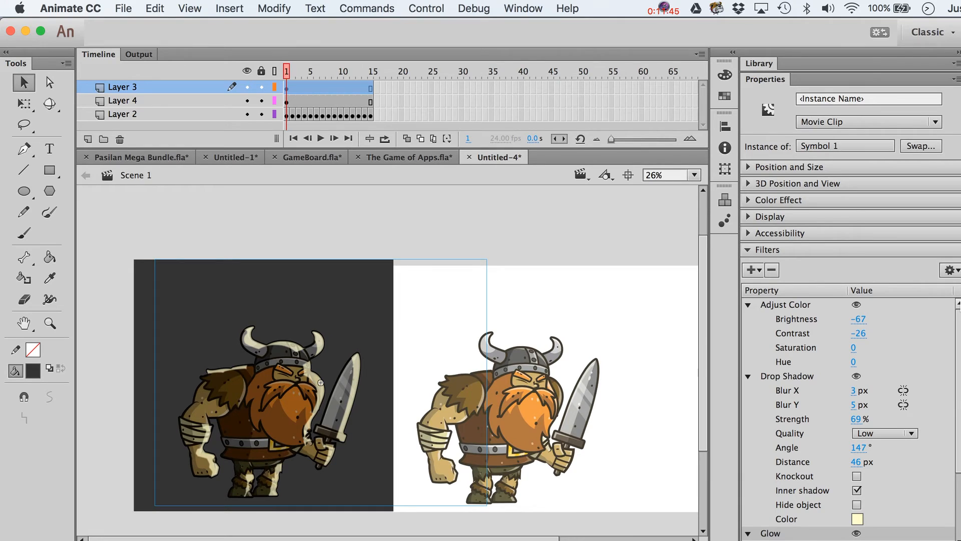
pyautogui.click(958, 267)
pyautogui.click(958, 304)
# Delete the copied viking and the dark rectangle, and set the stage color to dark gray.
pyautogui.press('Delete')
pyautogui.click(296, 436)
pyautogui.press('Delete')
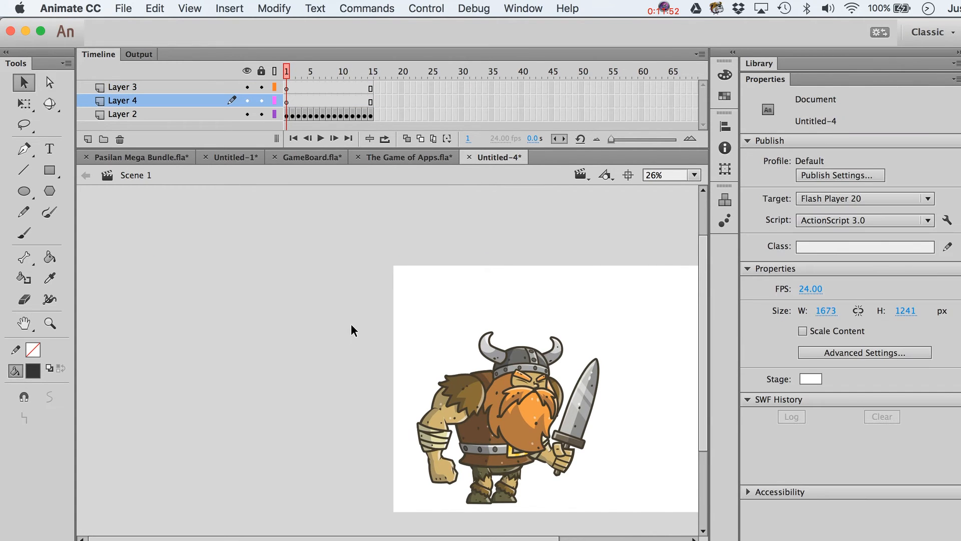
pyautogui.click(802, 378)
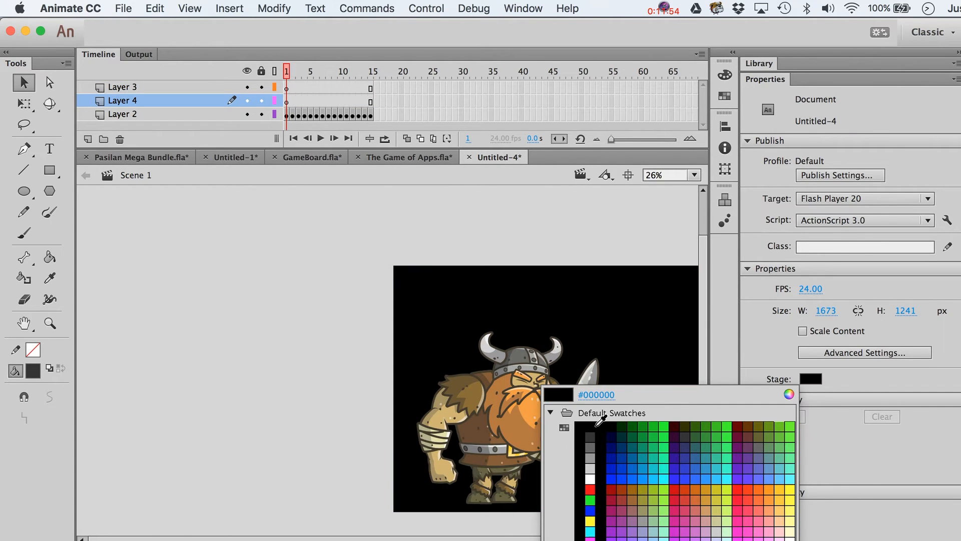
pyautogui.click(591, 436)
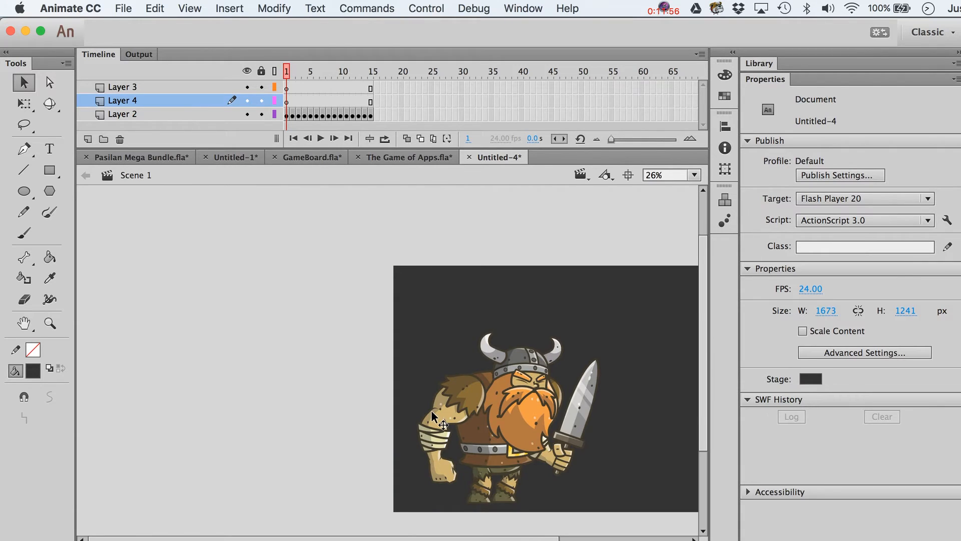
# Paste the copied filters onto the viking in all 15 frames using Edit Multiple Frames, and play the animation.
pyautogui.hscroll(6, 431, 410)
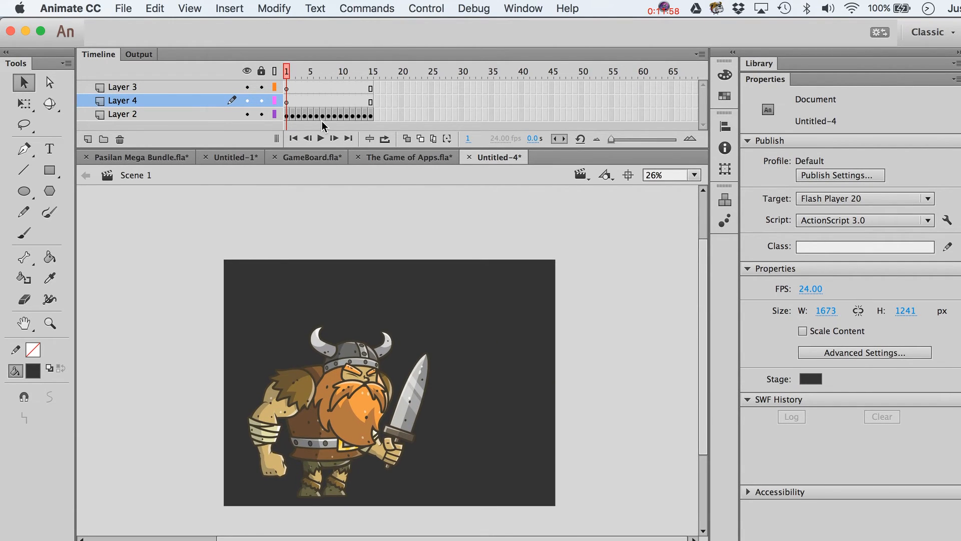
pyautogui.click(437, 142)
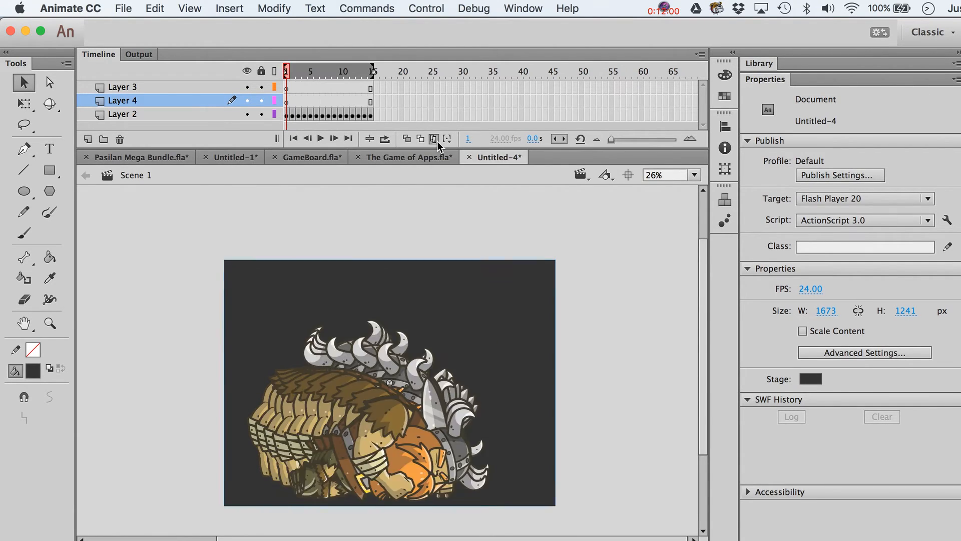
pyautogui.press('super+a')
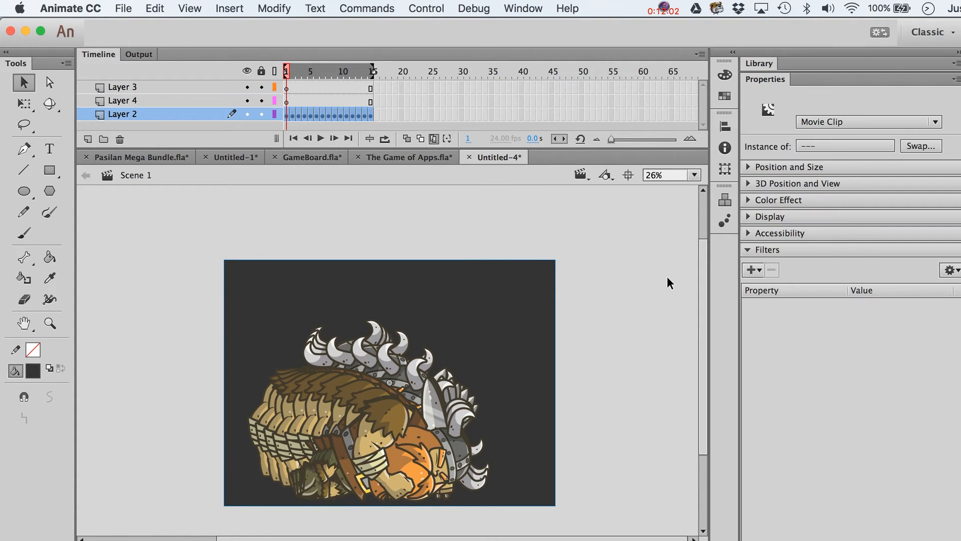
pyautogui.click(950, 270)
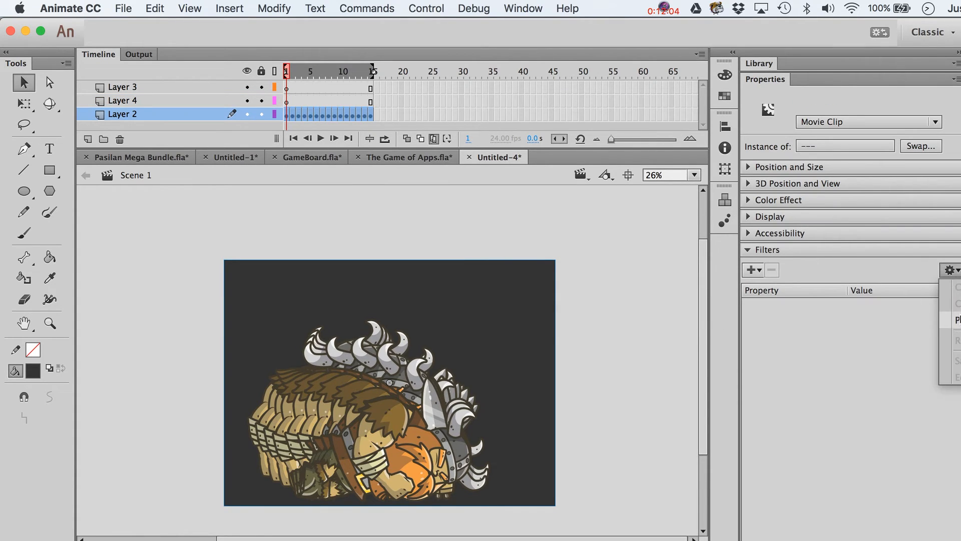
pyautogui.click(954, 320)
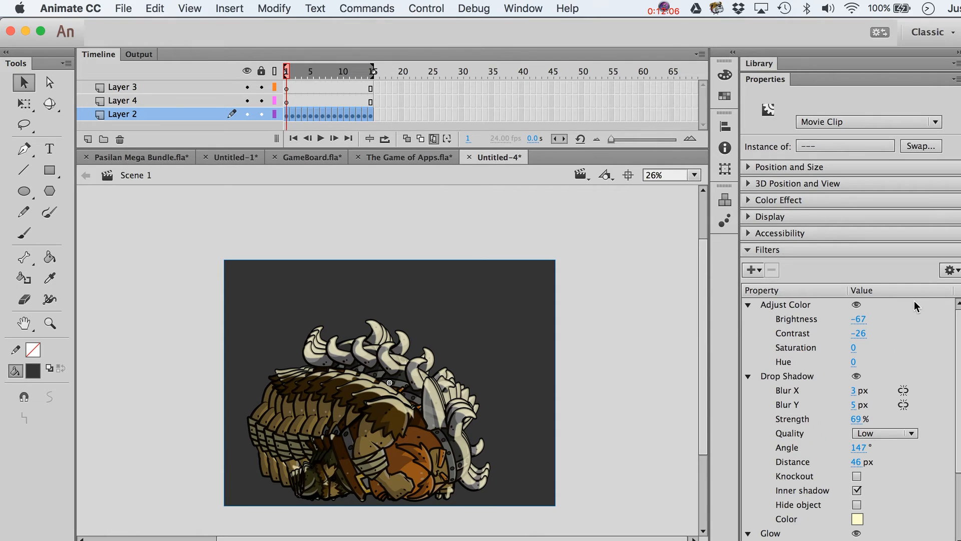
pyautogui.click(433, 139)
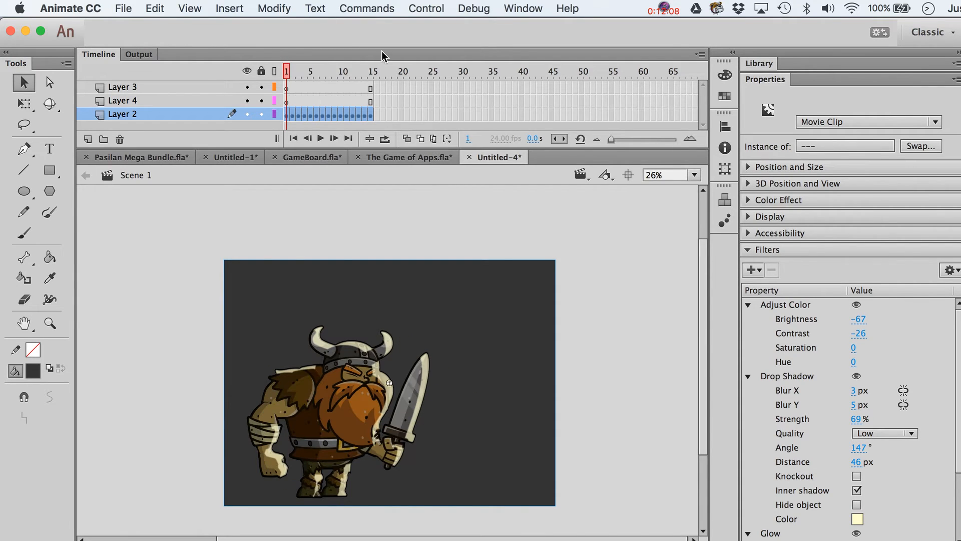
pyautogui.press('Return')
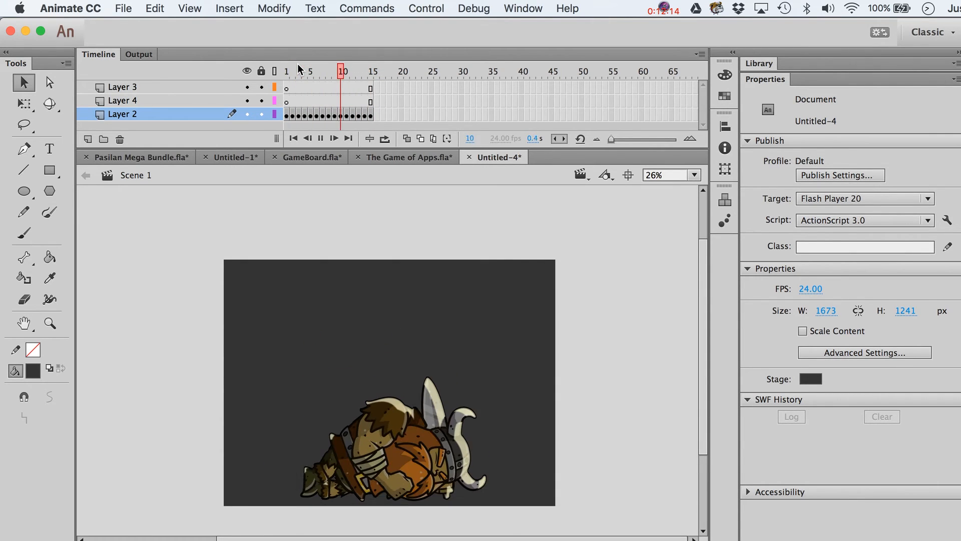
# Move Layer 4 beneath Layer 2 and draw a flat black oval without an outline under the viking's feet in frame 1.
pyautogui.click(175, 106)
pyautogui.moveTo(175, 106); pyautogui.dragTo(136, 123)
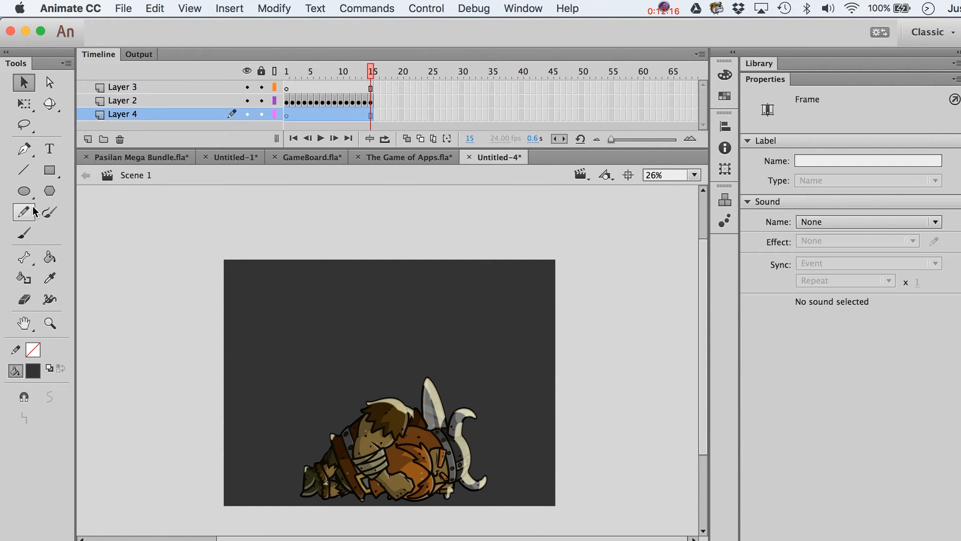
pyautogui.click(24, 191)
pyautogui.click(32, 372)
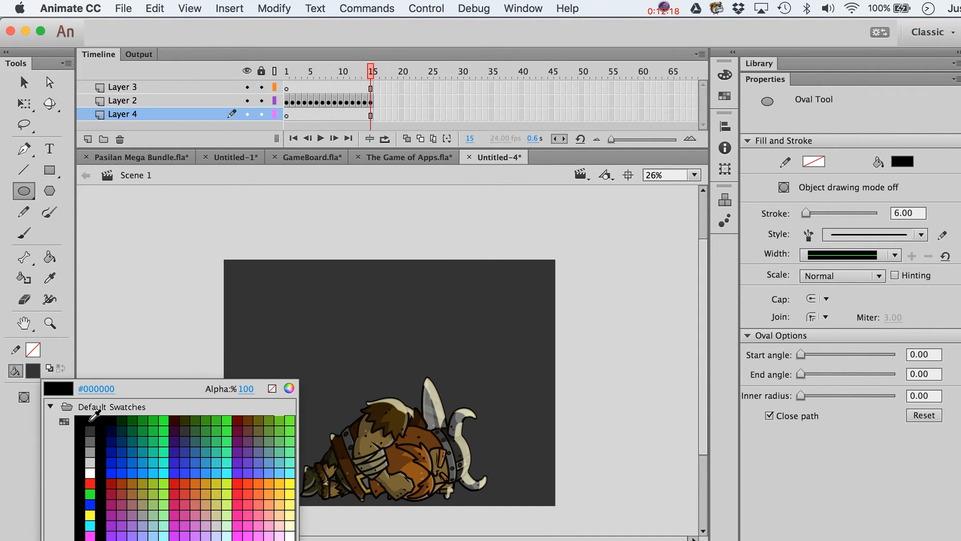
pyautogui.click(90, 419)
pyautogui.click(288, 115)
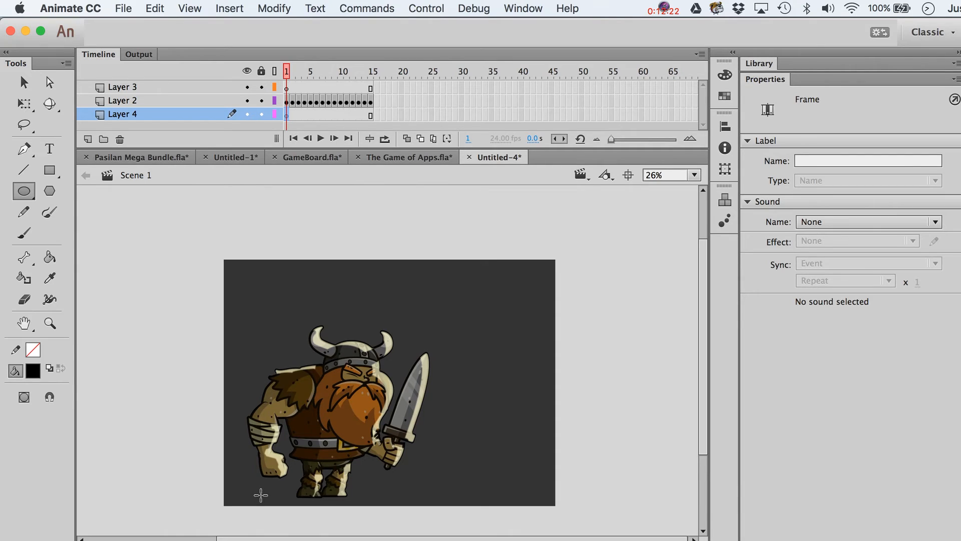
pyautogui.moveTo(261, 495)
pyautogui.mouseDown()
pyautogui.moveTo(392, 493)
pyautogui.moveTo(403, 509)
pyautogui.moveTo(172, 447)
pyautogui.mouseUp()
pyautogui.press('v')
# Convert the black oval to a movie clip symbol and add a high-quality Blur filter with Blur X 26 px and Blur Y 4 px.
pyautogui.click(384, 504)
pyautogui.press('F8')
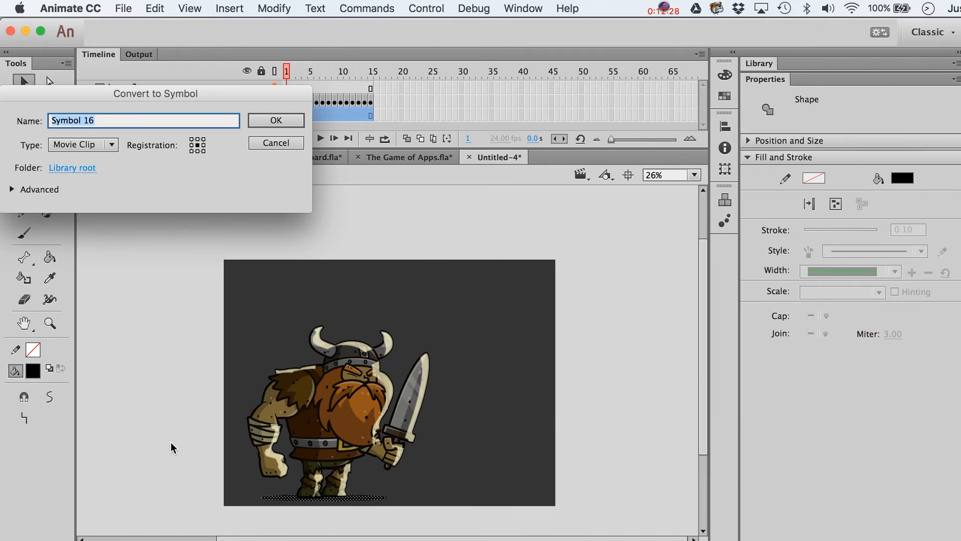
pyautogui.press('Return')
pyautogui.click(758, 269)
pyautogui.click(790, 300)
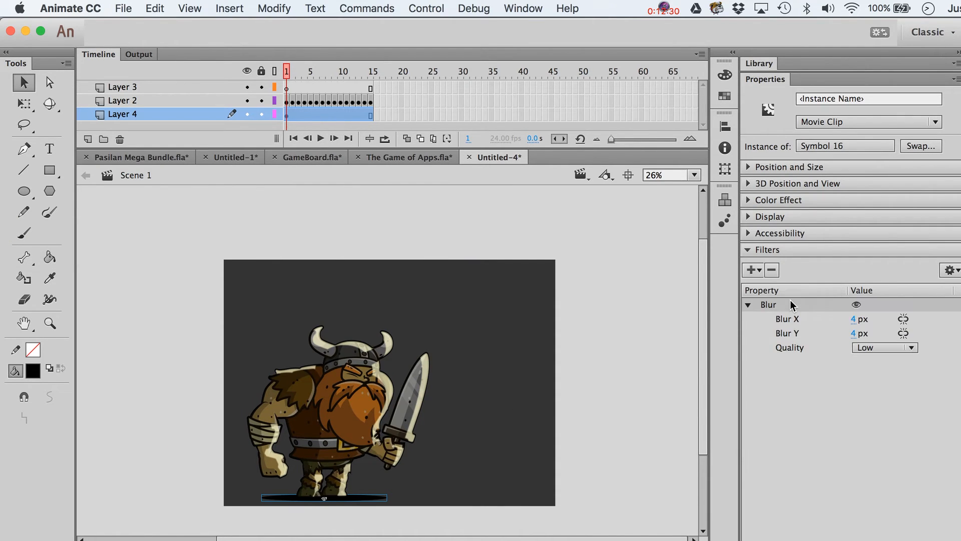
pyautogui.moveTo(863, 323); pyautogui.dragTo(880, 321)
pyautogui.click(884, 347)
pyautogui.click(878, 389)
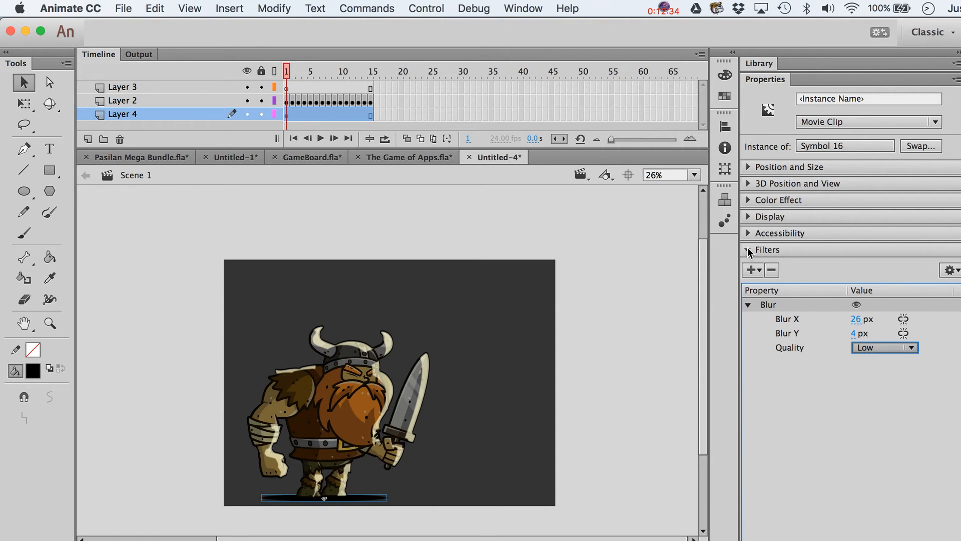
# Set the oval shadow's color effect to Alpha at 54% and play the animation.
pyautogui.click(778, 200)
pyautogui.click(846, 220)
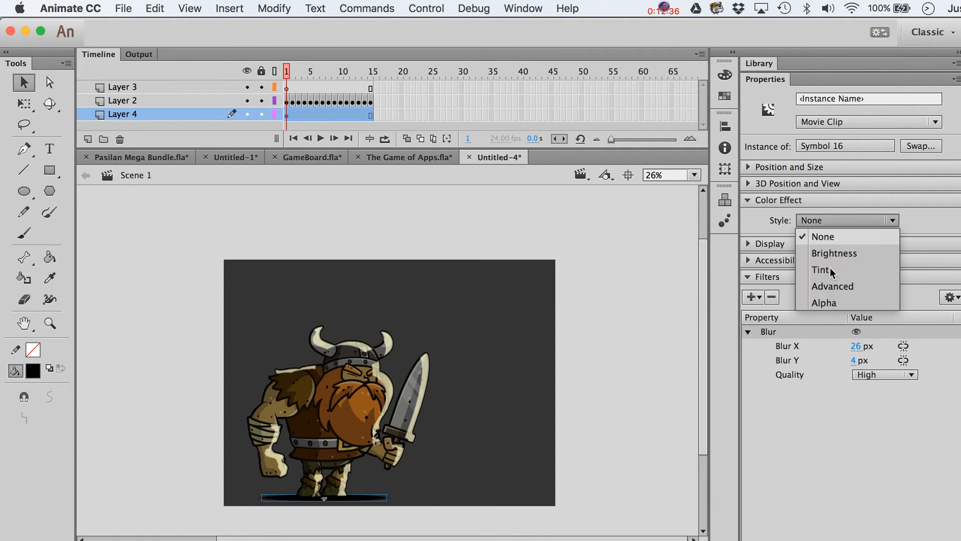
pyautogui.click(816, 304)
pyautogui.moveTo(834, 243); pyautogui.dragTo(851, 243)
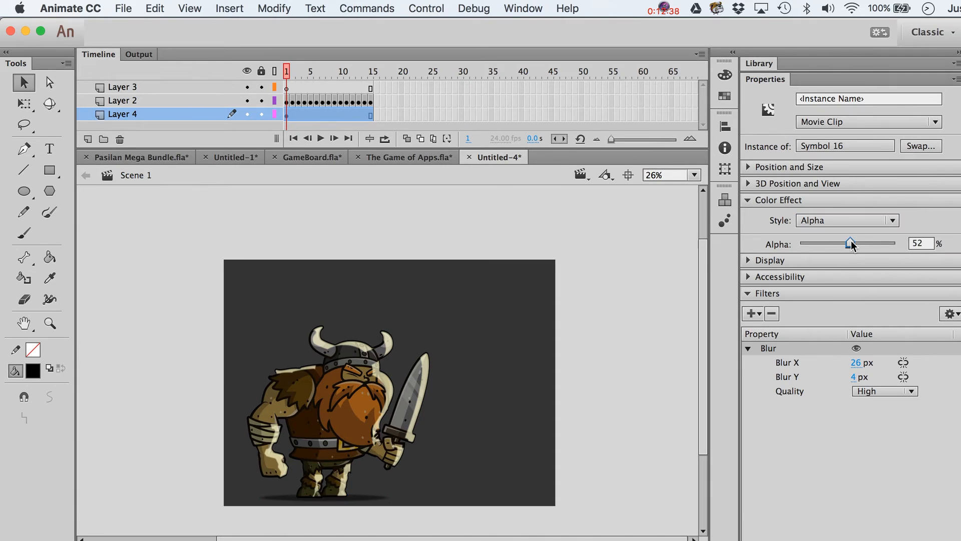
pyautogui.click(368, 175)
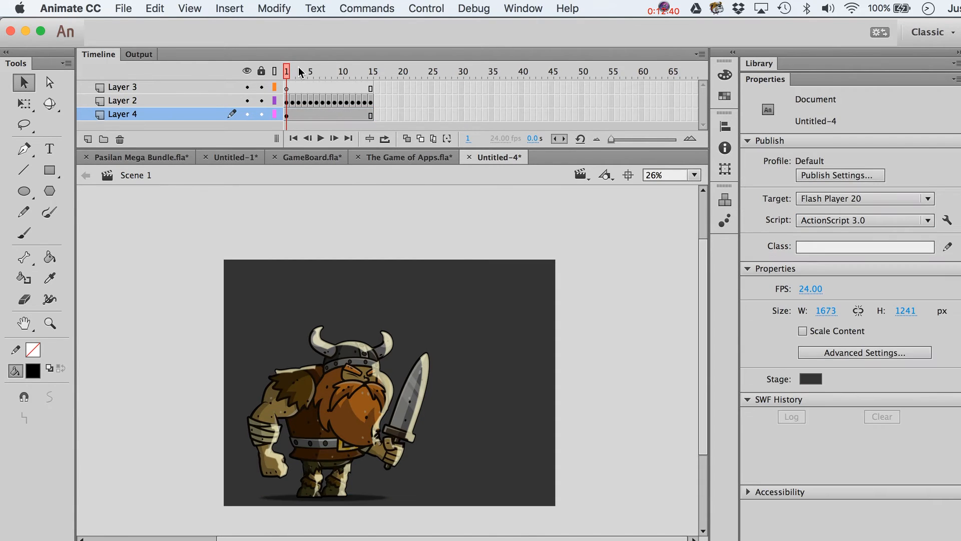
pyautogui.press('Return')
# Insert a keyframe at frame 15 of Layer 4 and create a classic tween for the shadow.
pyautogui.click(370, 115)
pyautogui.press('F6')
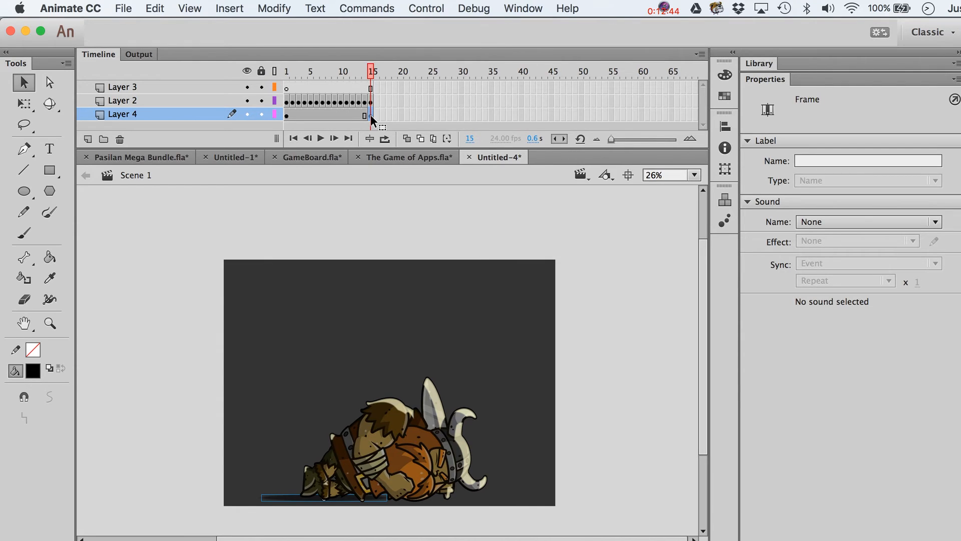
pyautogui.click(335, 115)
pyautogui.rightClick(335, 115)
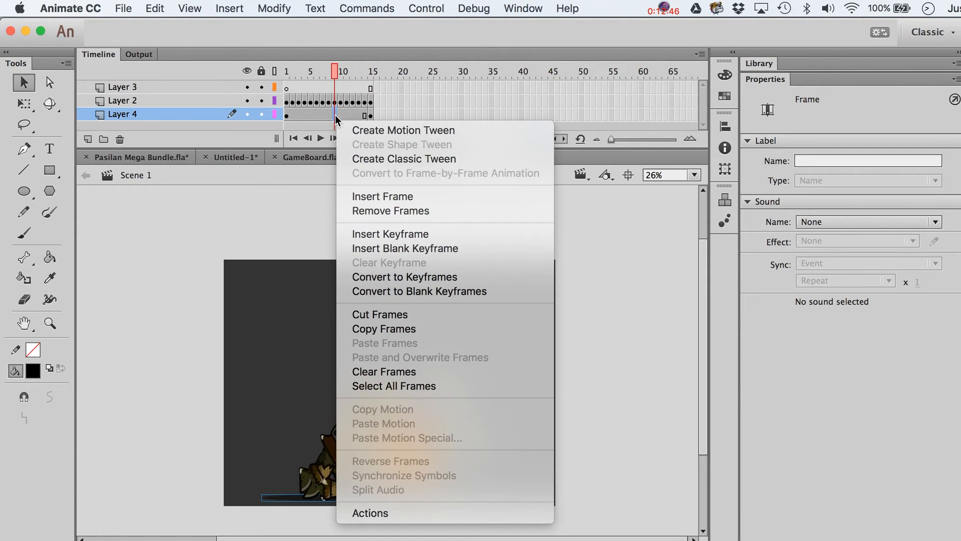
pyautogui.click(372, 158)
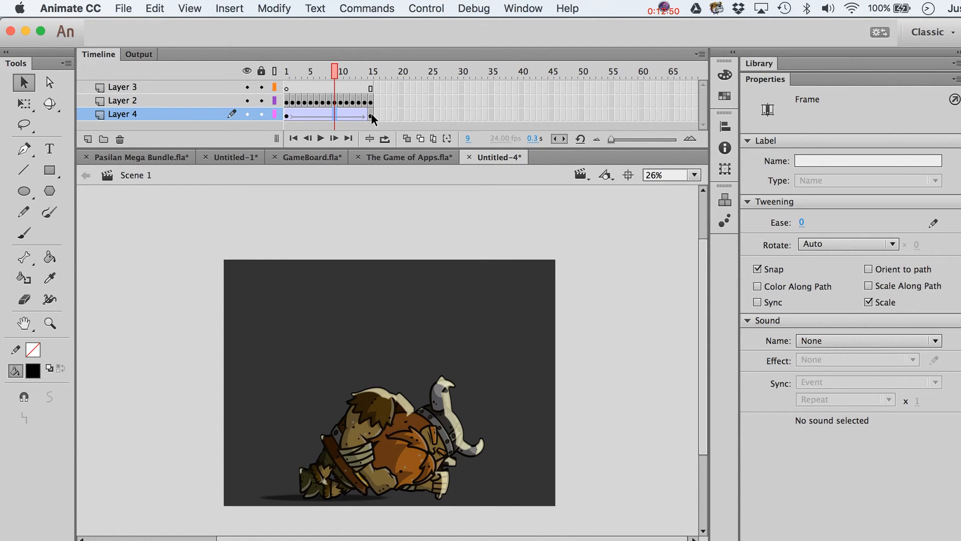
pyautogui.rightClick(336, 112)
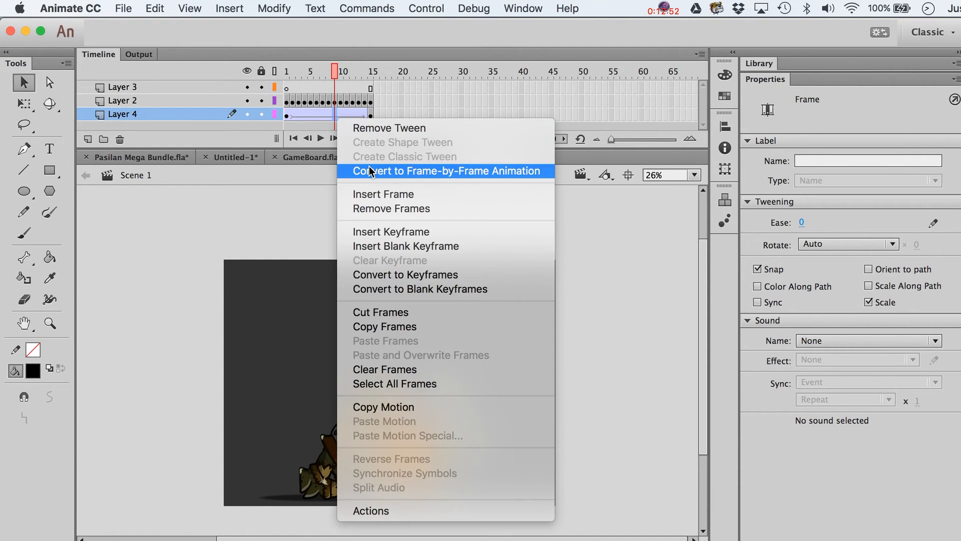
pyautogui.press('Escape')
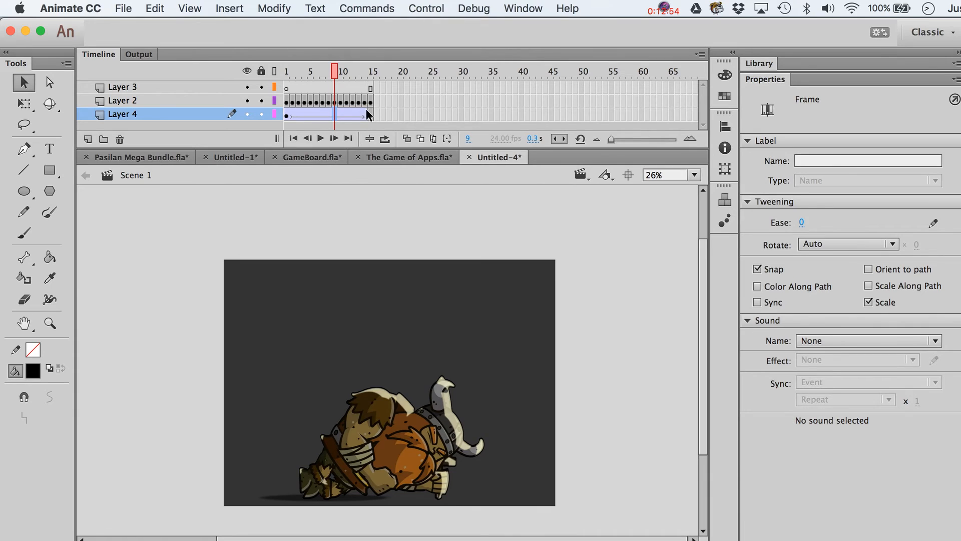
# Move and widen the shadow in frame 15 so it spans the fallen viking's body, and play the animation from frame 1.
pyautogui.moveTo(334, 70); pyautogui.dragTo(272, 73)
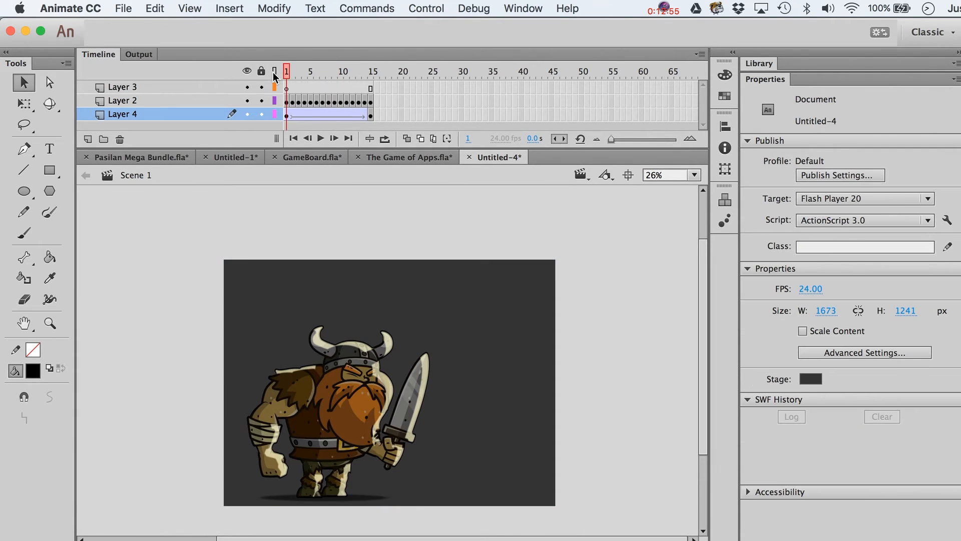
pyautogui.click(286, 114)
pyautogui.click(371, 115)
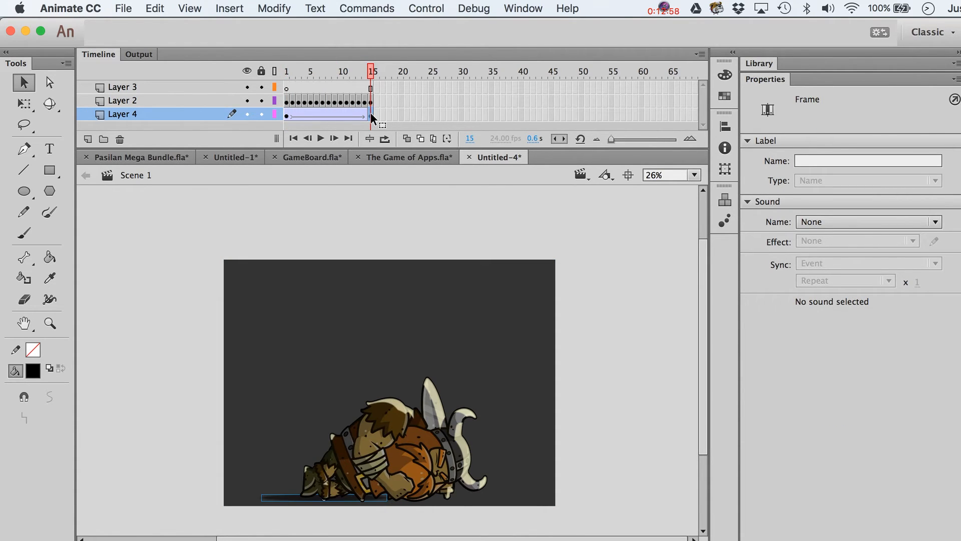
pyautogui.click(425, 496)
pyautogui.press('q')
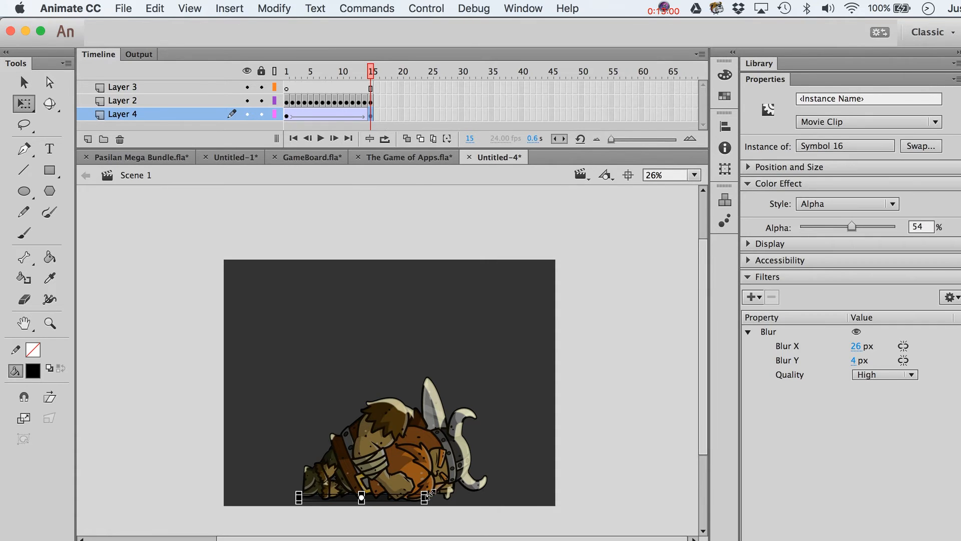
pyautogui.moveTo(426, 496); pyautogui.dragTo(476, 497)
pyautogui.press('v')
pyautogui.click(583, 421)
pyautogui.moveTo(327, 74); pyautogui.dragTo(286, 75)
pyautogui.press('Return')
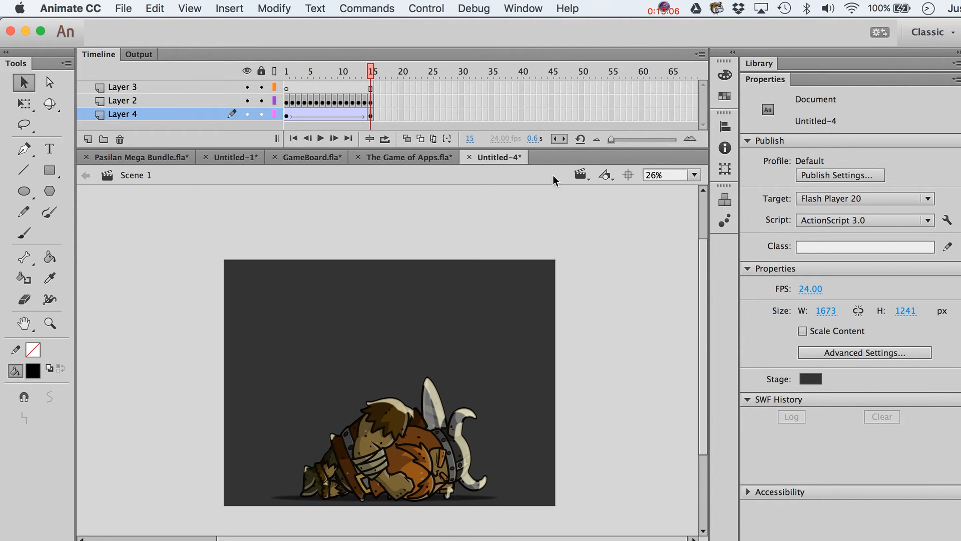
# Lighten the stage color to medium gray #666666.
pyautogui.click(820, 379)
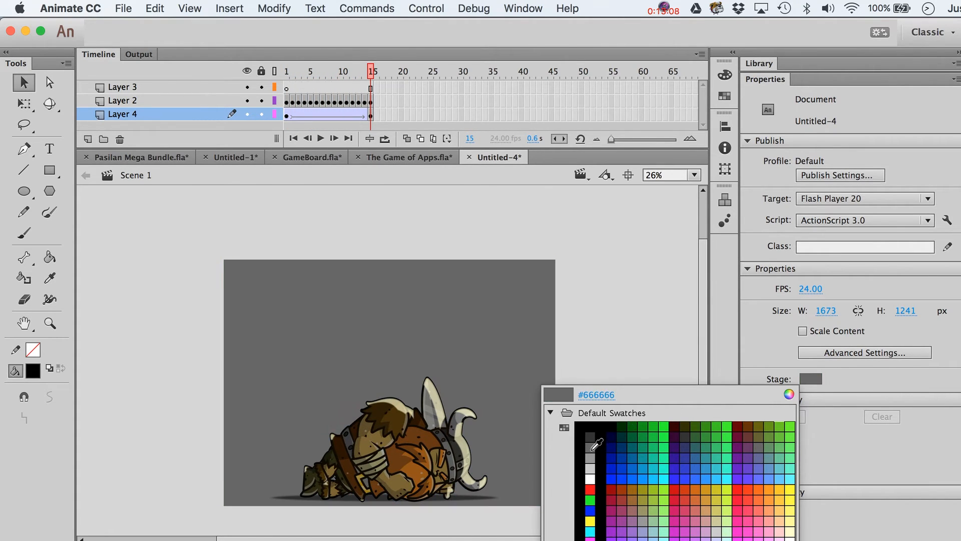
pyautogui.click(591, 447)
# Set the shadow tween's ease to 100 and play the animation.
pyautogui.moveTo(367, 73); pyautogui.dragTo(335, 107)
pyautogui.click(335, 114)
pyautogui.click(803, 225)
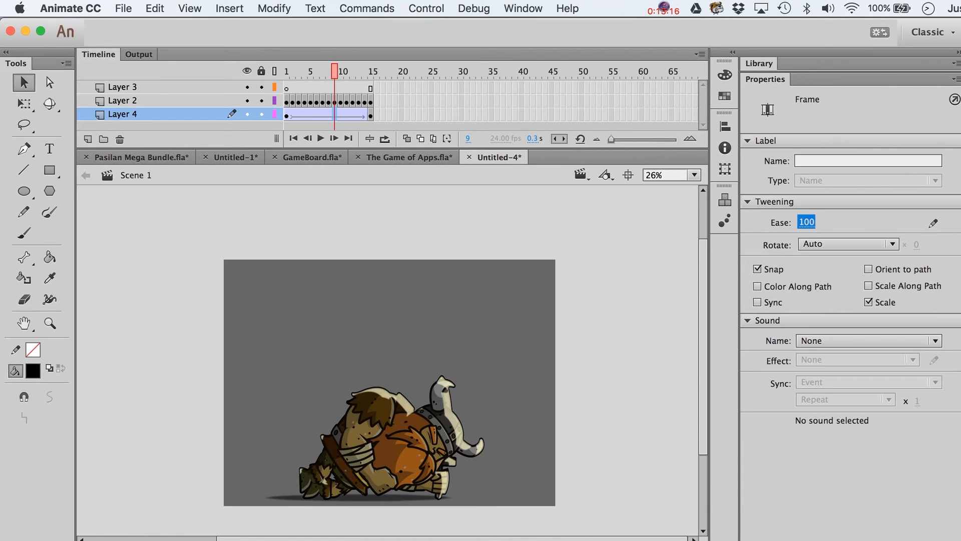
pyautogui.moveTo(343, 71); pyautogui.dragTo(258, 74)
pyautogui.press('Return')
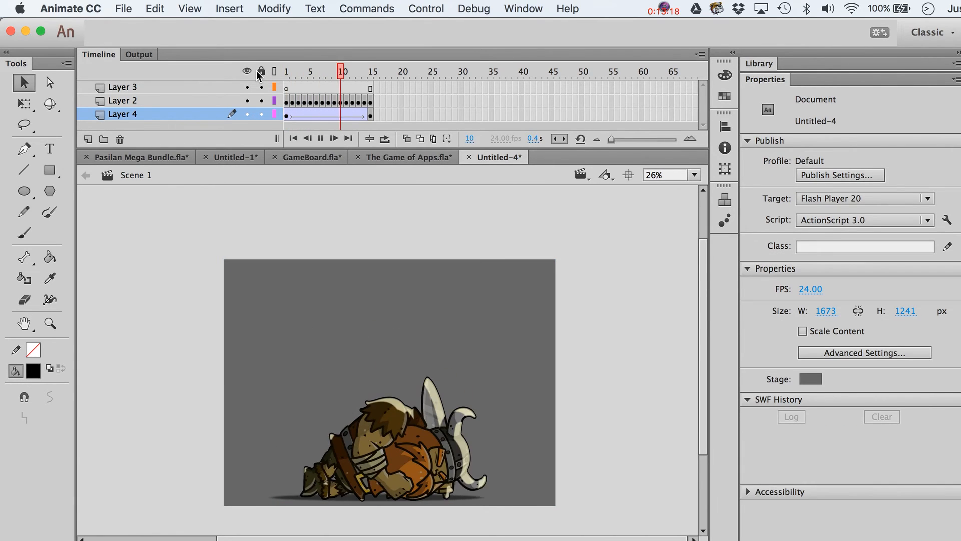
pyautogui.press('Return')
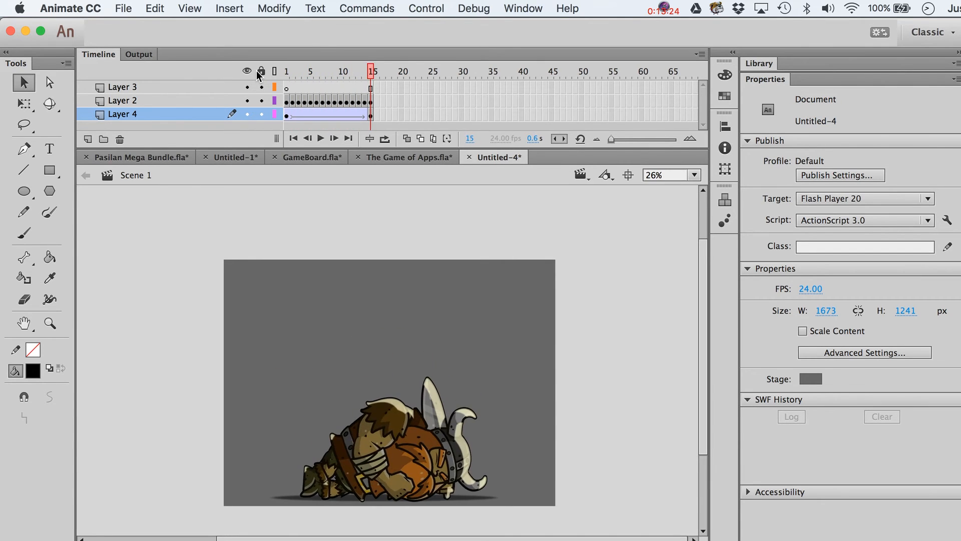
# Return to frame 1 and move Layer 3 between Layer 2 and Layer 4.
pyautogui.moveTo(339, 73); pyautogui.dragTo(284, 69)
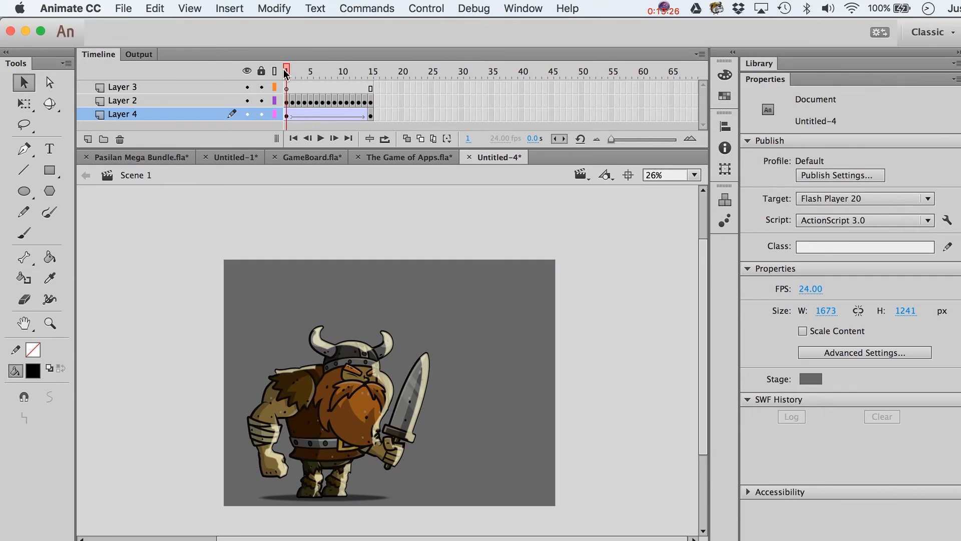
pyautogui.click(285, 86)
pyautogui.moveTo(159, 88); pyautogui.dragTo(156, 101)
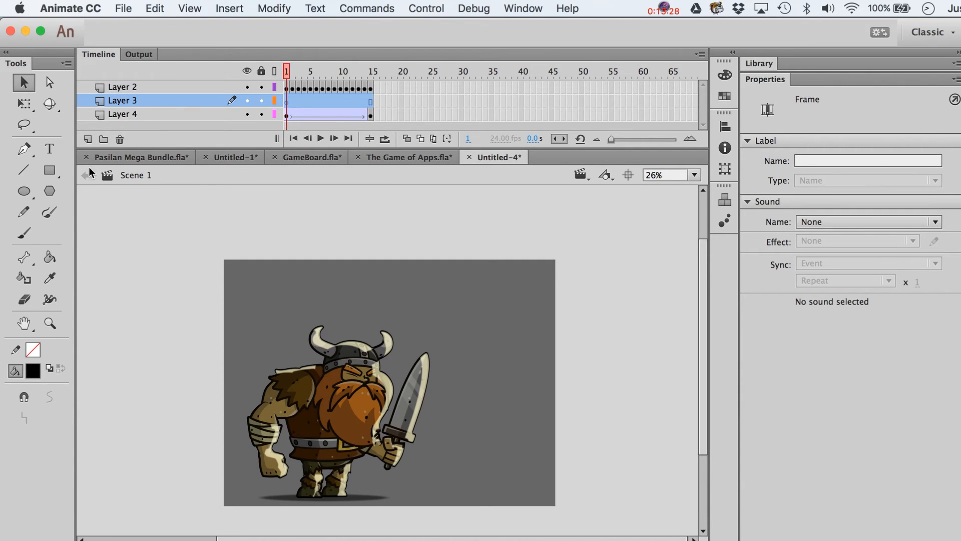
# Lock Layers 2 and 4, and draw a pale yellow starburst without an outline behind the viking's head in frame 1 of Layer 3.
pyautogui.click(49, 170)
pyautogui.click(33, 371)
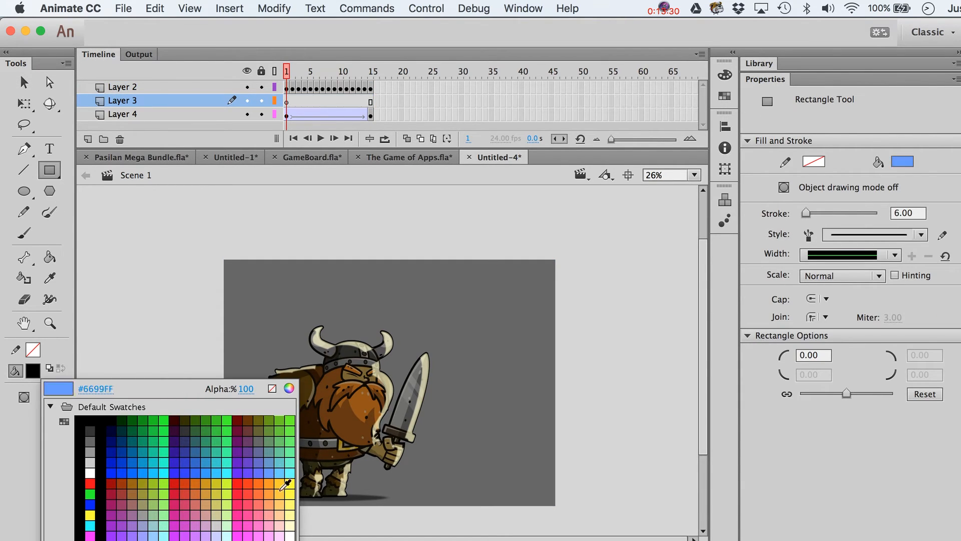
pyautogui.click(292, 516)
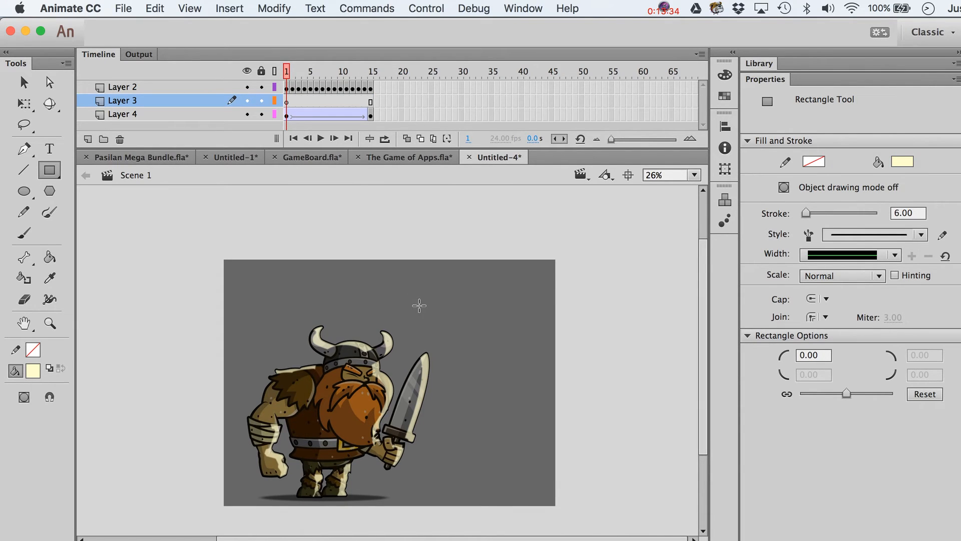
pyautogui.click(261, 91)
pyautogui.click(260, 114)
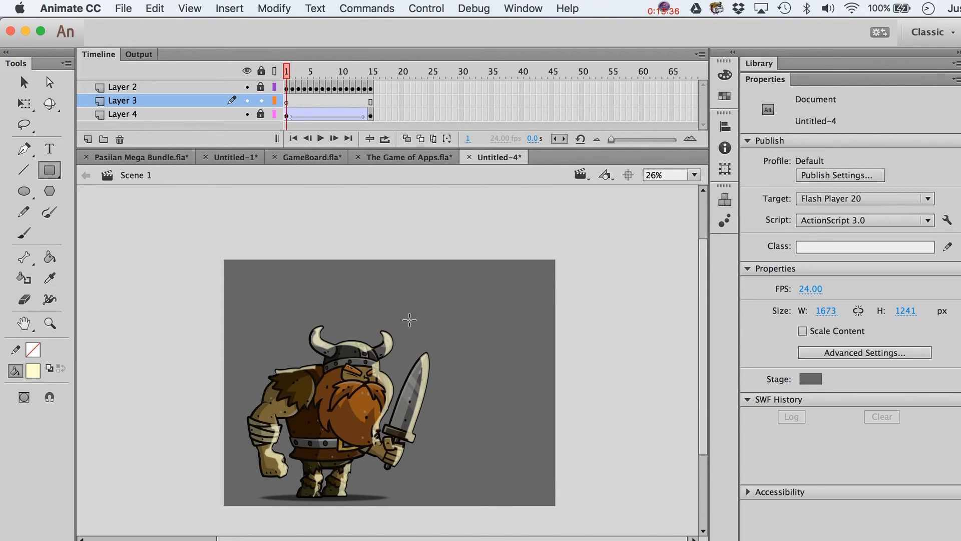
pyautogui.moveTo(406, 319)
pyautogui.mouseDown()
pyautogui.moveTo(449, 347)
pyautogui.moveTo(374, 383)
pyautogui.moveTo(393, 259)
pyautogui.moveTo(380, 280)
pyautogui.moveTo(380, 347)
pyautogui.moveTo(413, 284)
pyautogui.moveTo(398, 340)
pyautogui.moveTo(413, 344)
pyautogui.moveTo(395, 353)
pyautogui.moveTo(449, 349)
pyautogui.moveTo(445, 389)
pyautogui.moveTo(386, 372)
pyautogui.mouseUp()
pyautogui.press('v')
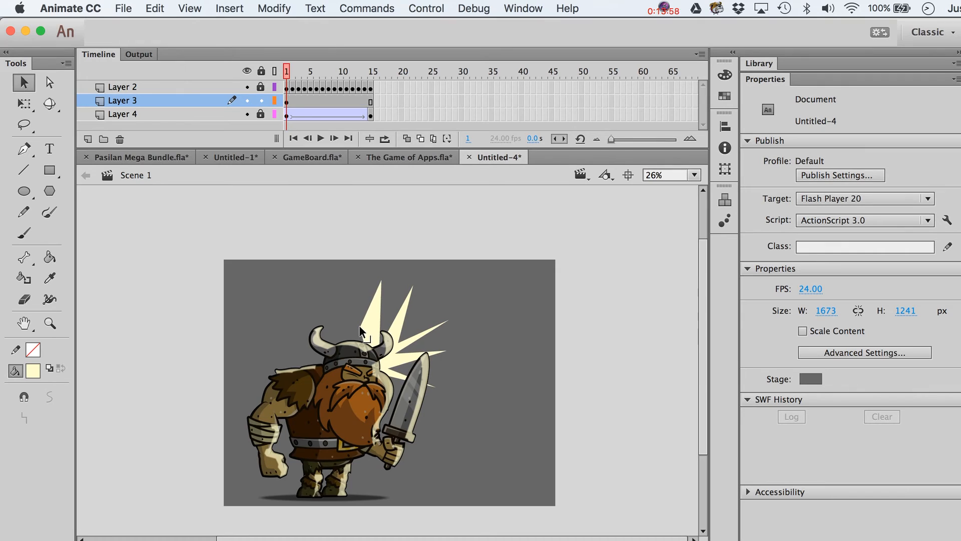
pyautogui.moveTo(371, 309)
pyautogui.mouseDown()
pyautogui.moveTo(379, 360)
pyautogui.moveTo(365, 293)
pyautogui.moveTo(377, 334)
pyautogui.moveTo(373, 321)
pyautogui.mouseUp()
pyautogui.moveTo(376, 326); pyautogui.dragTo(367, 309)
# Insert a keyframe at frame 2 of Layer 3, keeping the starburst in it.
pyautogui.click(293, 102)
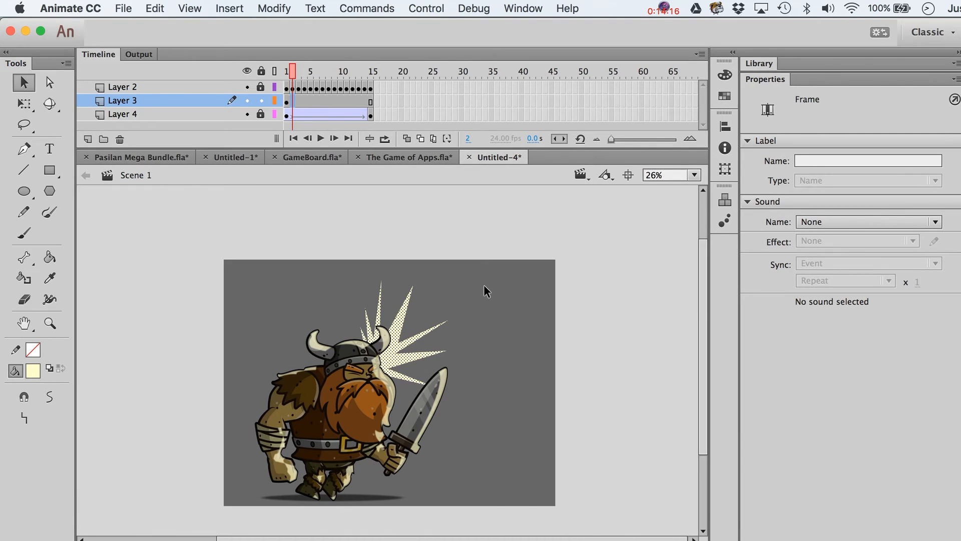
pyautogui.press('F6')
pyautogui.press('F6')
pyautogui.press('super+z')
pyautogui.click(438, 293)
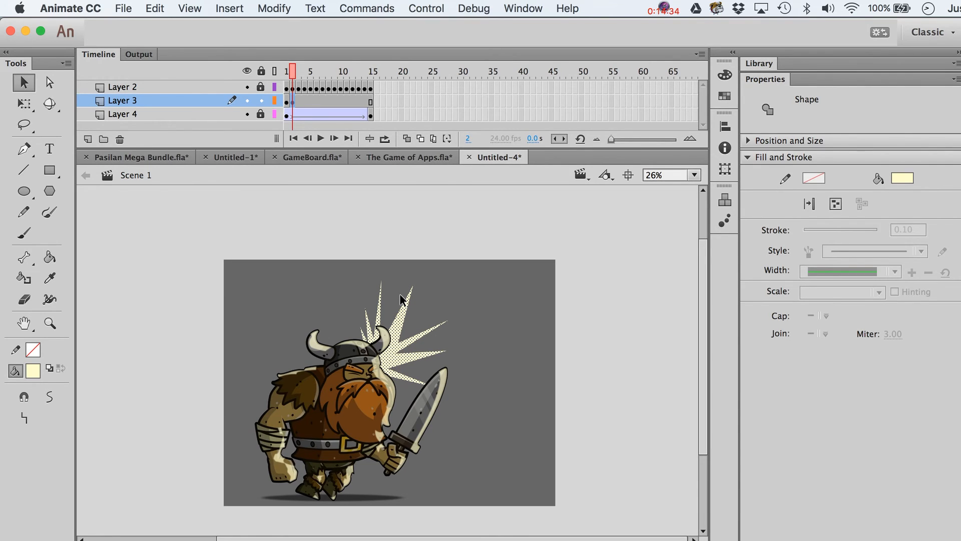
# Flip the frame 2 starburst vertically and rotate it so its spikes fan upward and outward from behind the helmet.
pyautogui.press('super+shift+v')
pyautogui.press('q')
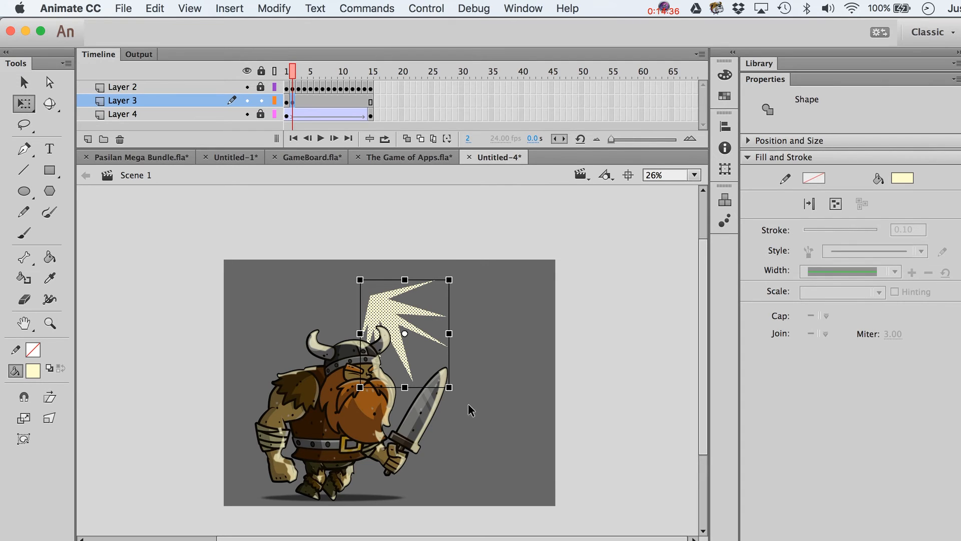
pyautogui.moveTo(457, 403); pyautogui.dragTo(472, 315)
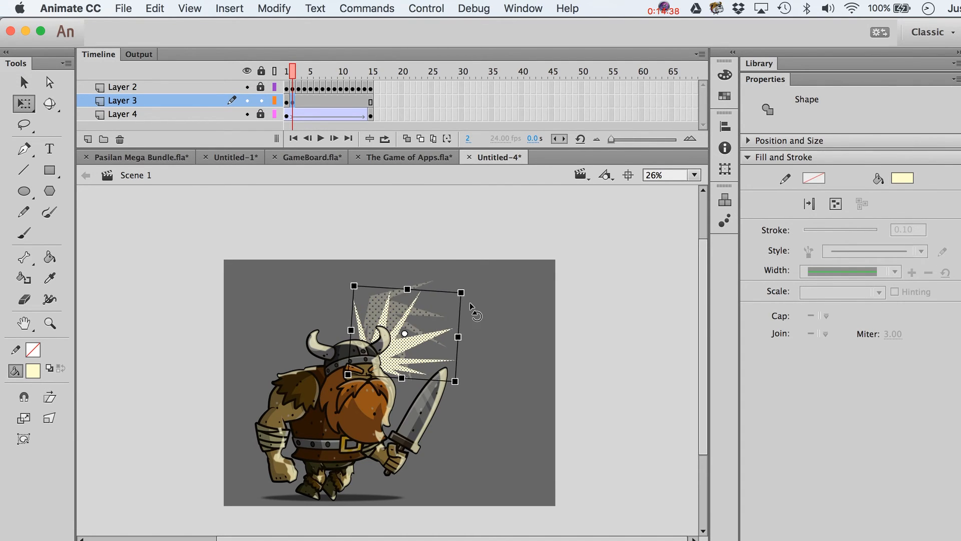
pyautogui.click(276, 6)
pyautogui.moveTo(312, 209)
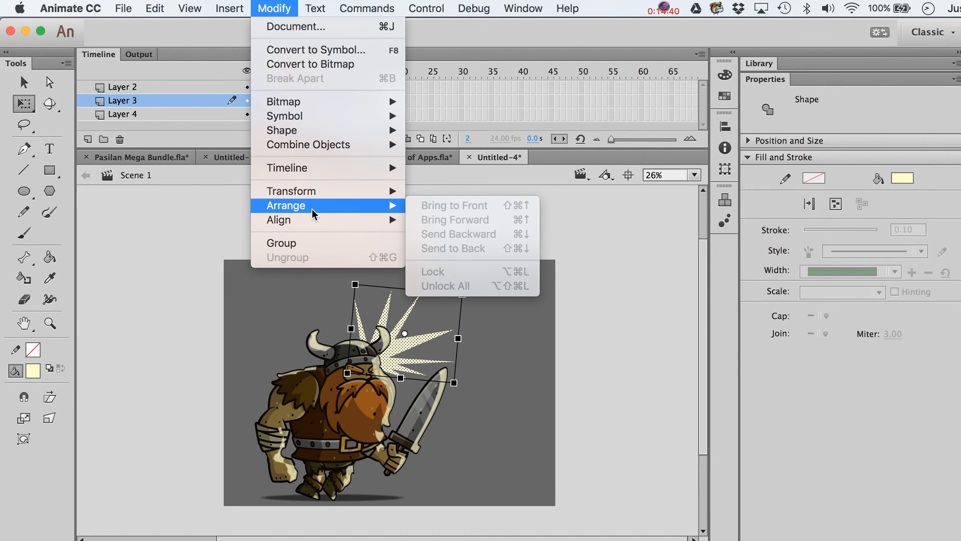
pyautogui.moveTo(309, 192)
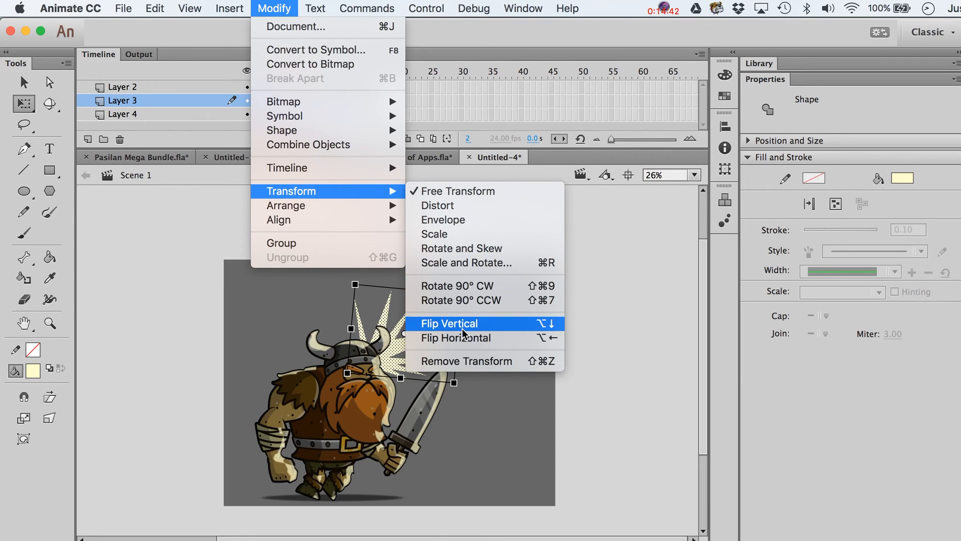
pyautogui.click(514, 459)
pyautogui.press('v')
pyautogui.click(425, 288)
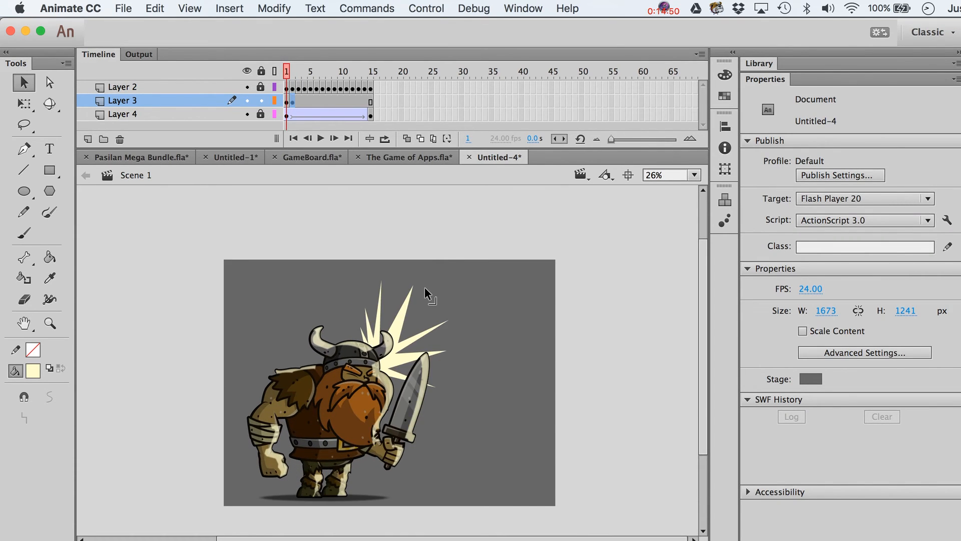
# Copy the starburst keyframe from frame 1 of Layer 3 to frame 3 of the same layer.
pyautogui.click(298, 101)
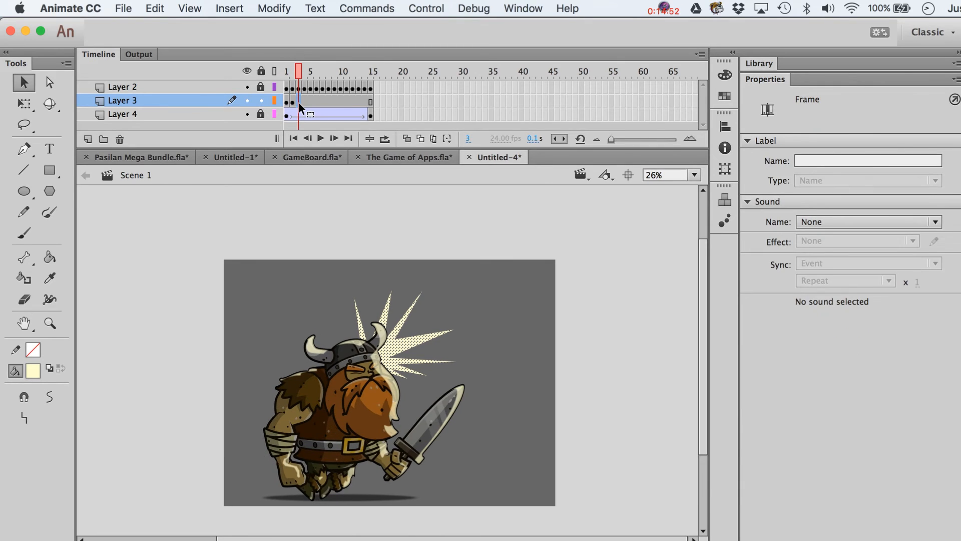
pyautogui.click(287, 102)
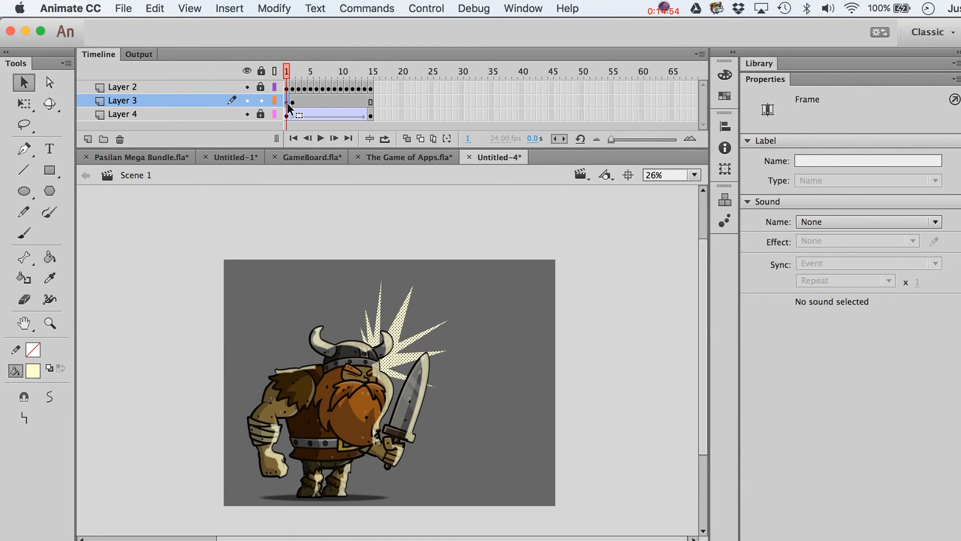
pyautogui.moveTo(288, 106); pyautogui.dragTo(299, 103)
pyautogui.click(299, 103)
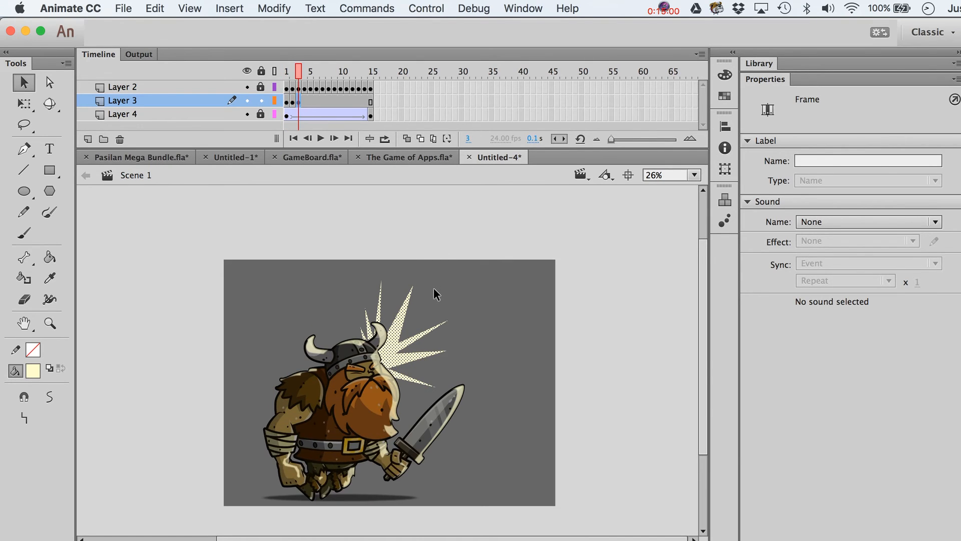
# Scale down the frame 3 starburst, rotate it slightly clockwise behind the helmet, and reshape its upper spikes.
pyautogui.press('q')
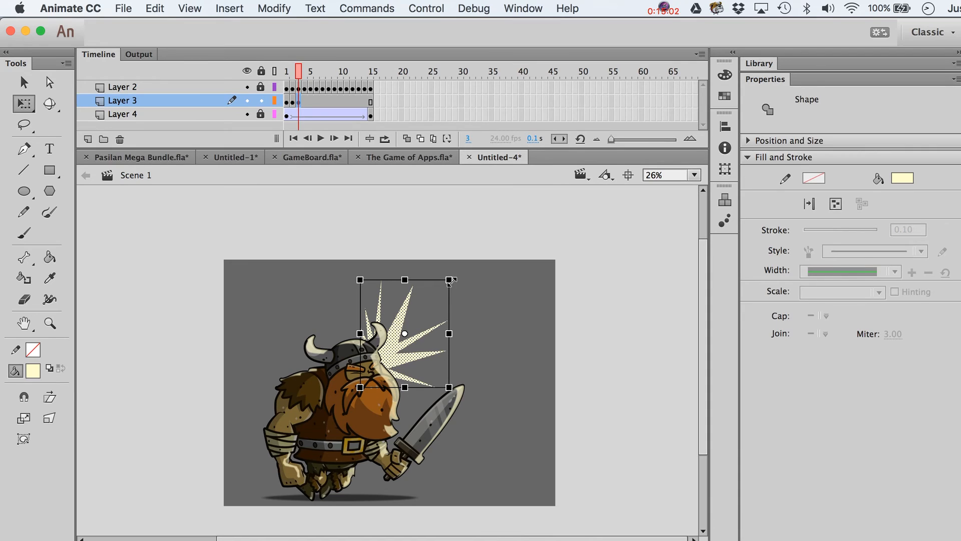
pyautogui.moveTo(450, 280); pyautogui.dragTo(441, 291)
pyautogui.hotkey('shift', 'Down')
pyautogui.hotkey('shift', 'Down')
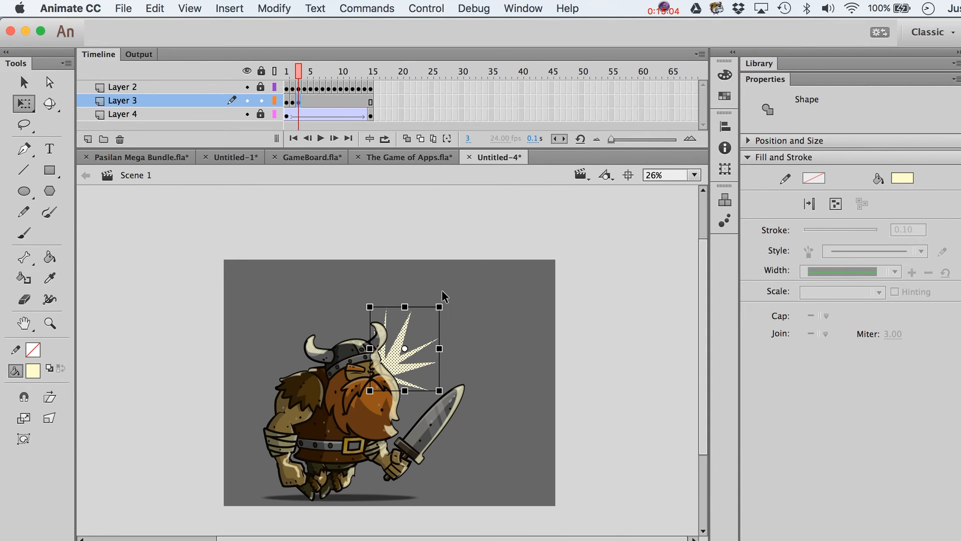
pyautogui.moveTo(455, 317); pyautogui.dragTo(462, 320)
pyautogui.press('v')
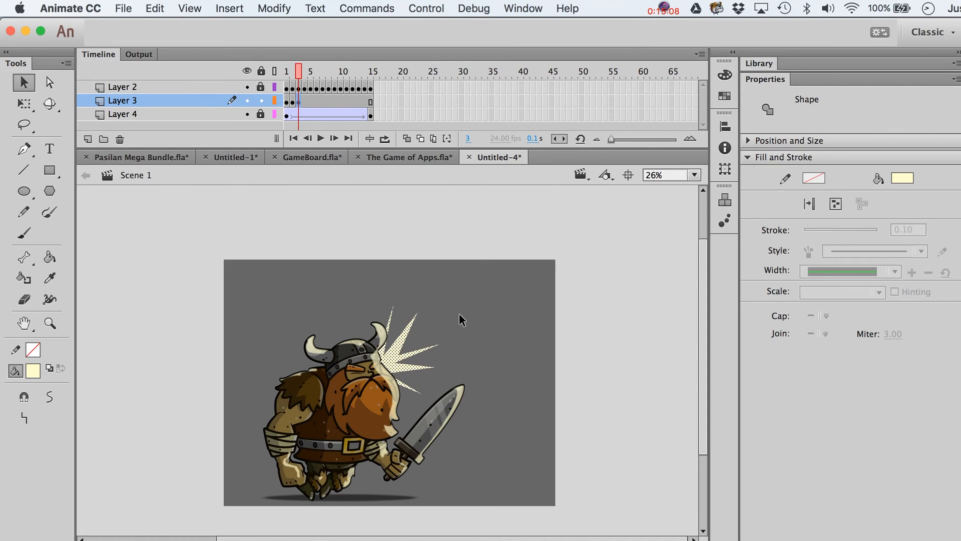
pyautogui.click(443, 293)
pyautogui.moveTo(396, 303); pyautogui.dragTo(426, 311)
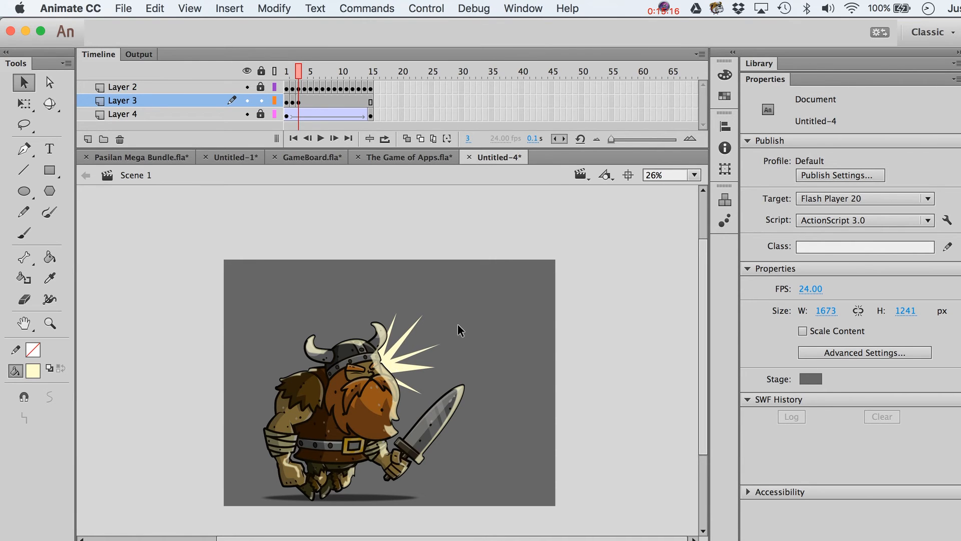
# Insert a keyframe at frame 4 of Layer 3, and flip its starburst vertically, shrink it and rotate it behind the head.
pyautogui.press('Return')
pyautogui.press('Return')
pyautogui.click(305, 101)
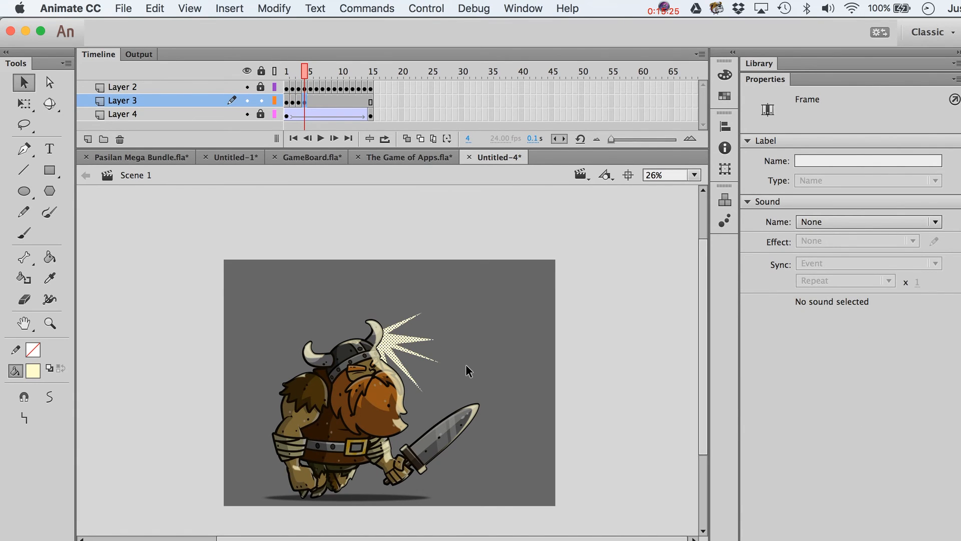
pyautogui.press('q')
pyautogui.moveTo(439, 398); pyautogui.dragTo(460, 359)
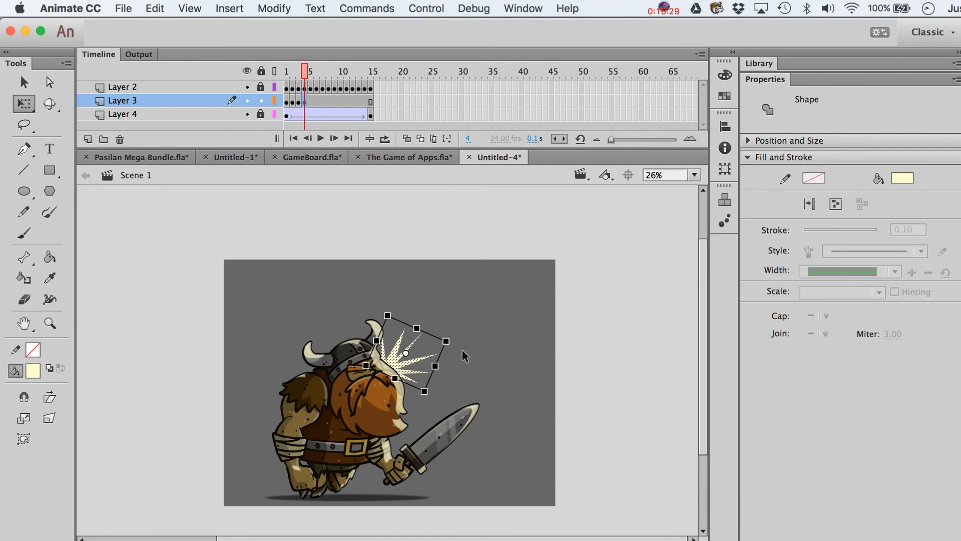
# Step back and forth through frames 1 to 4 to check how the starburst shrinks and turns.
pyautogui.press('v')
pyautogui.press(',')
pyautogui.press(',')
pyautogui.press(',')
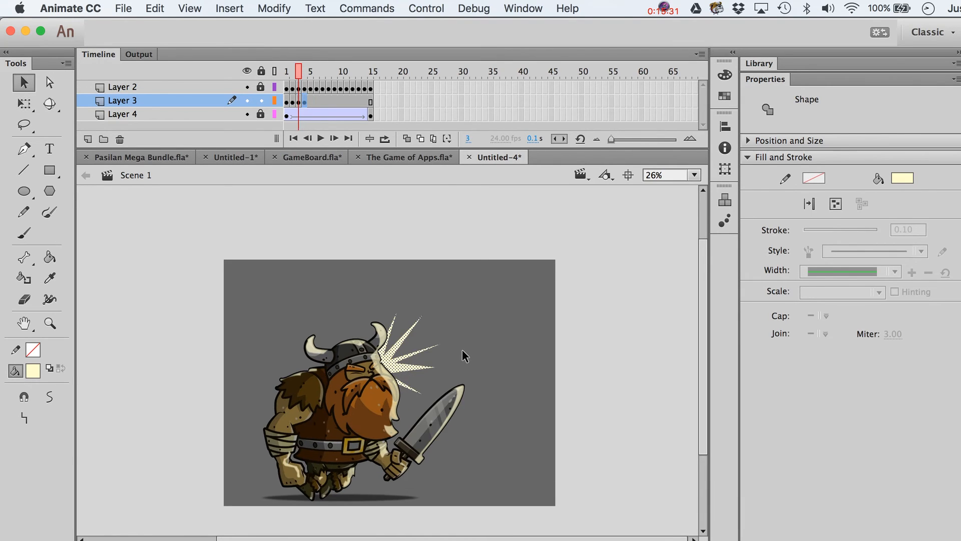
pyautogui.press('.')
pyautogui.press('.')
pyautogui.press('.')
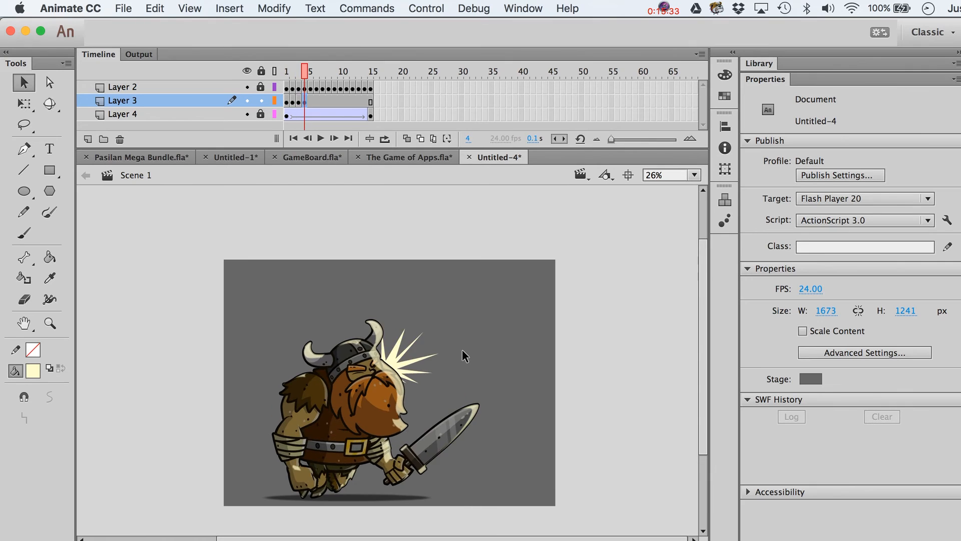
pyautogui.press(',')
pyautogui.press(',')
pyautogui.press(',')
pyautogui.press('.')
pyautogui.press('.')
pyautogui.press('.')
# Insert a blank keyframe at frame 5 of Layer 3 to end the starburst, and return to frame 1.
pyautogui.click(311, 101)
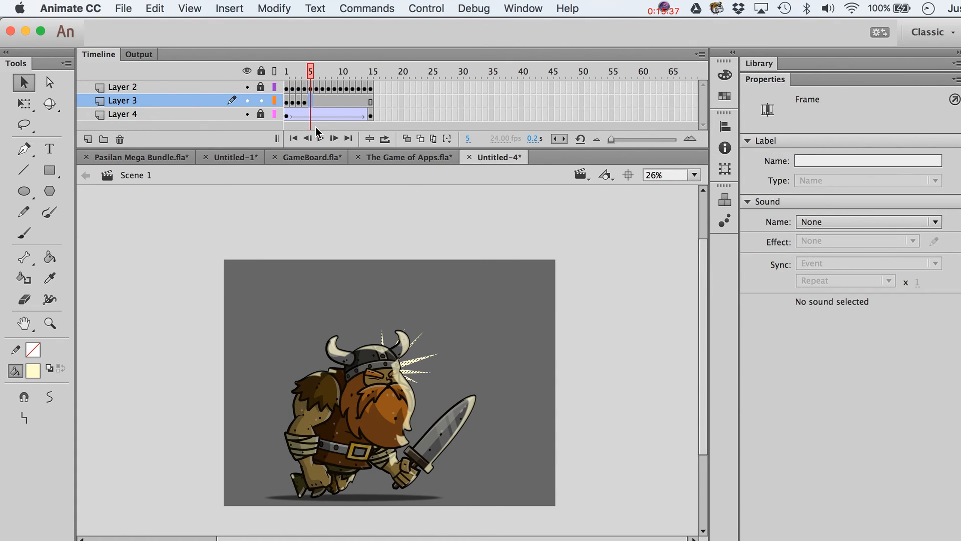
pyautogui.click(496, 342)
pyautogui.press(',')
pyautogui.press(',')
pyautogui.press(',')
pyautogui.press(',')
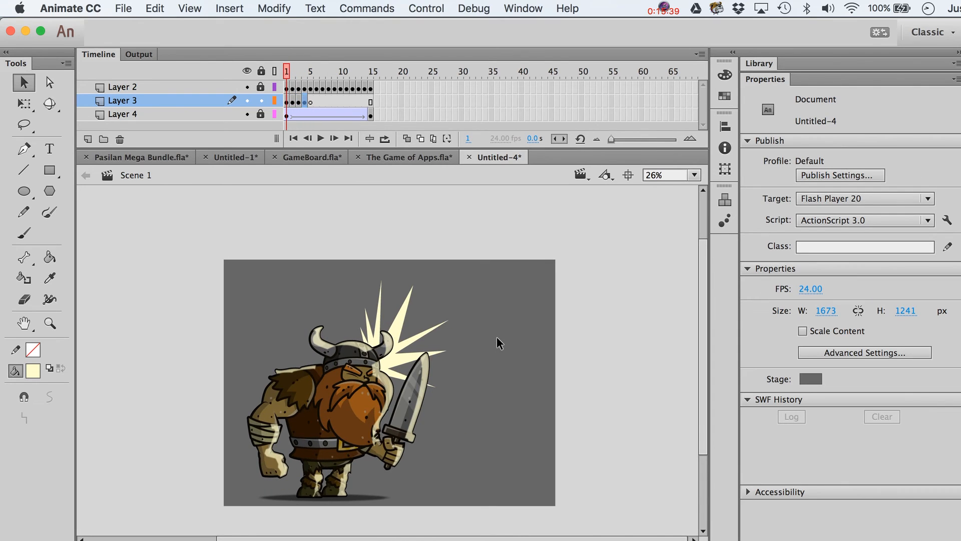
# Play the dying animation repeatedly and step back through its frames to examine the starburst's timing.
pyautogui.press('Return')
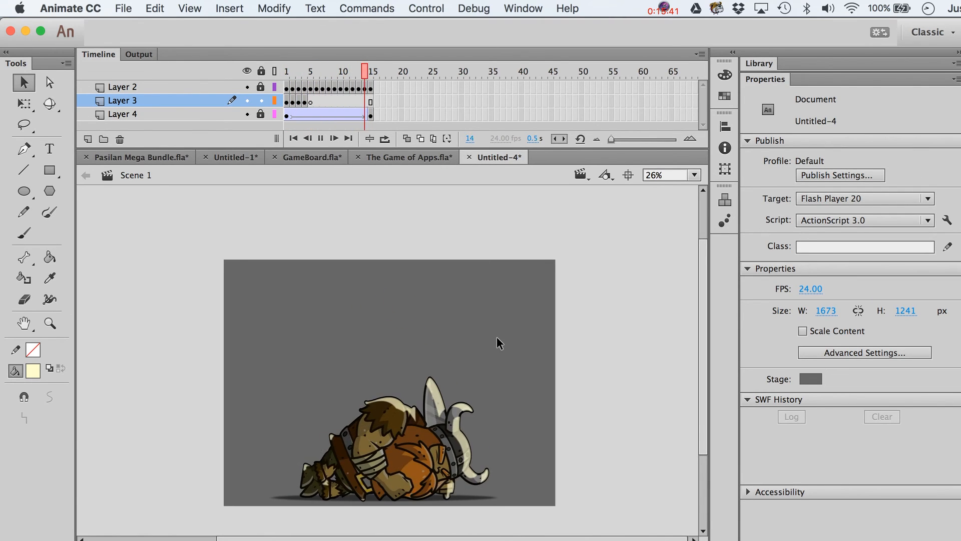
pyautogui.press('Return')
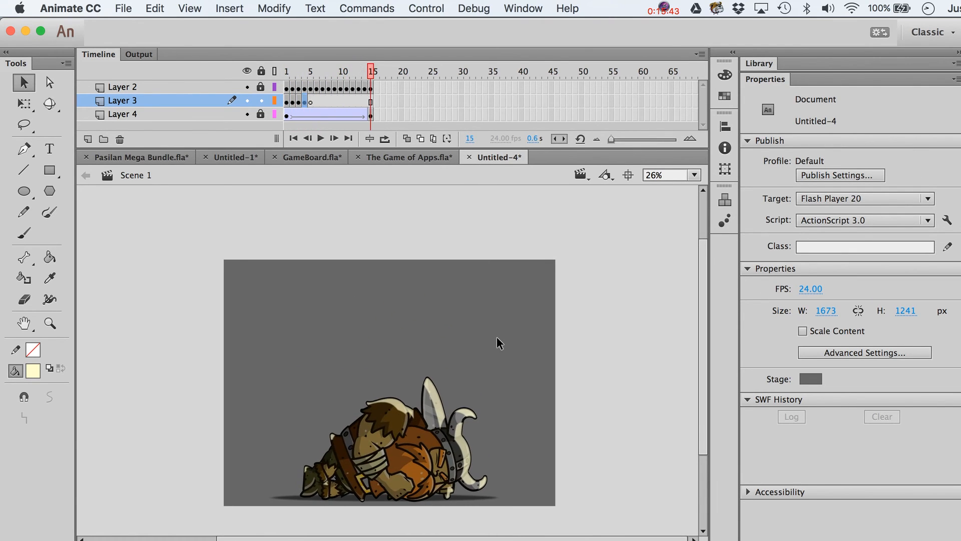
pyautogui.press('Return')
pyautogui.press('Return')
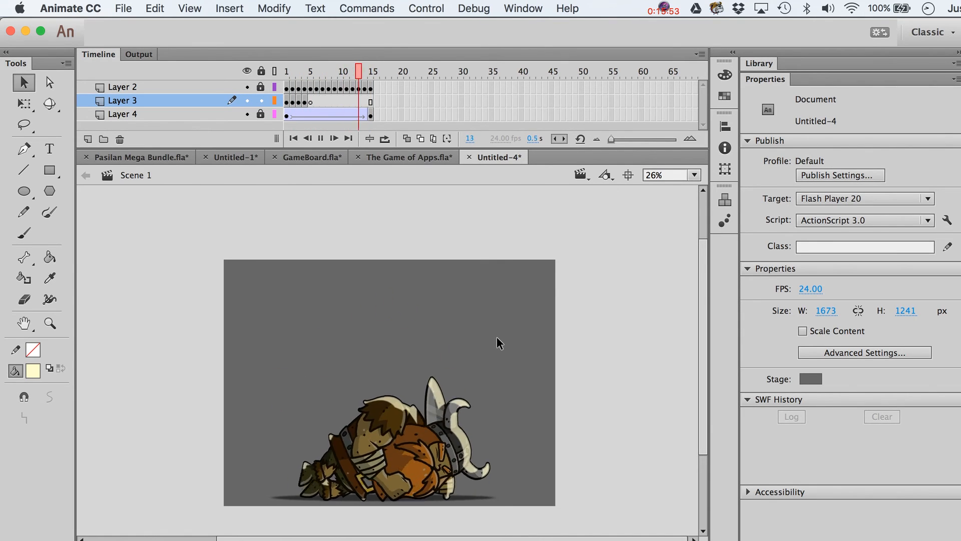
pyautogui.press('Return')
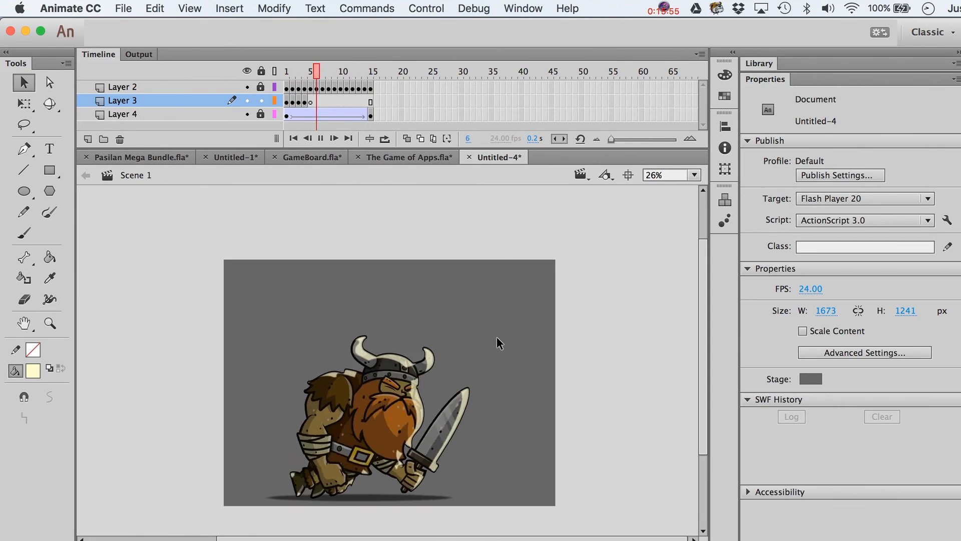
pyautogui.press('Return')
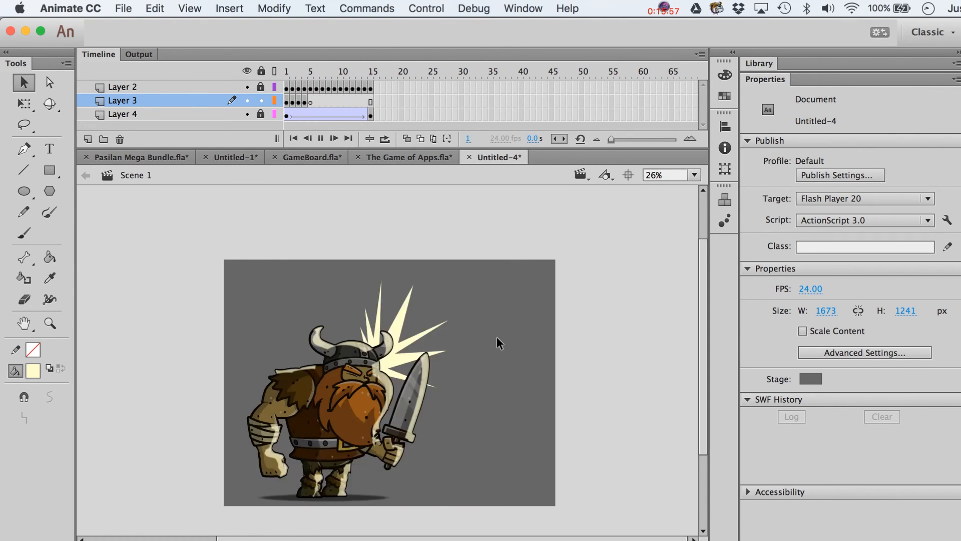
pyautogui.press(',')
pyautogui.press(',')
pyautogui.press(',')
pyautogui.press(',')
pyautogui.press(',')
pyautogui.press(',')
pyautogui.press(',')
pyautogui.press(',')
pyautogui.press(',')
pyautogui.press(',')
pyautogui.press(',')
pyautogui.press(',')
pyautogui.press(',')
# Stretch the forward spikes of the frame 2 starburst outward, making the upper-right one by far the longest.
pyautogui.press('.')
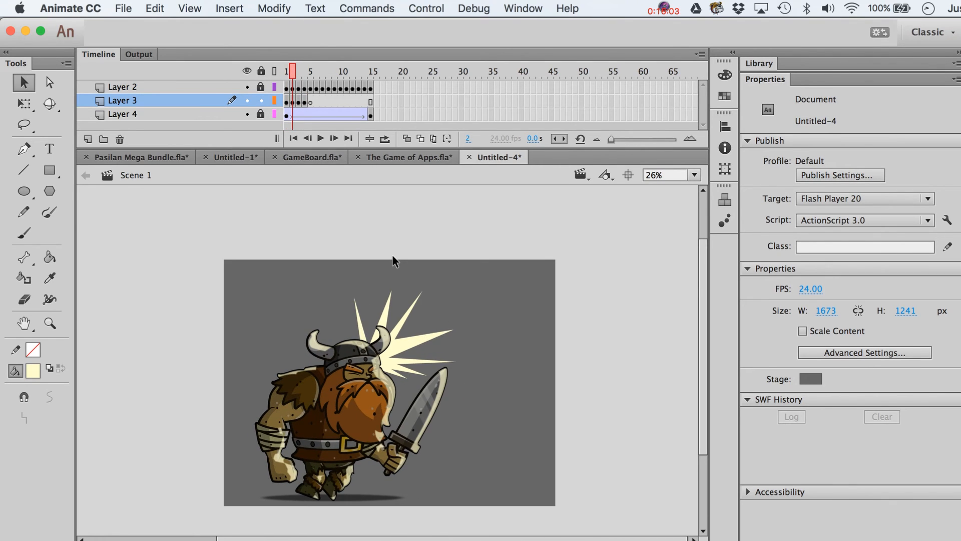
pyautogui.moveTo(455, 328); pyautogui.dragTo(522, 298)
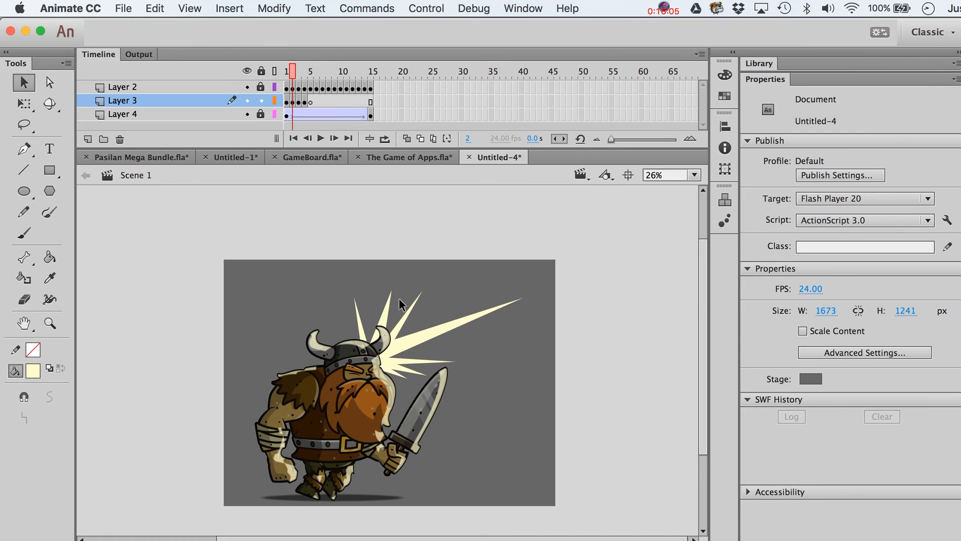
pyautogui.moveTo(420, 293); pyautogui.dragTo(434, 278)
pyautogui.moveTo(453, 361); pyautogui.dragTo(480, 361)
pyautogui.moveTo(391, 356); pyautogui.dragTo(404, 355)
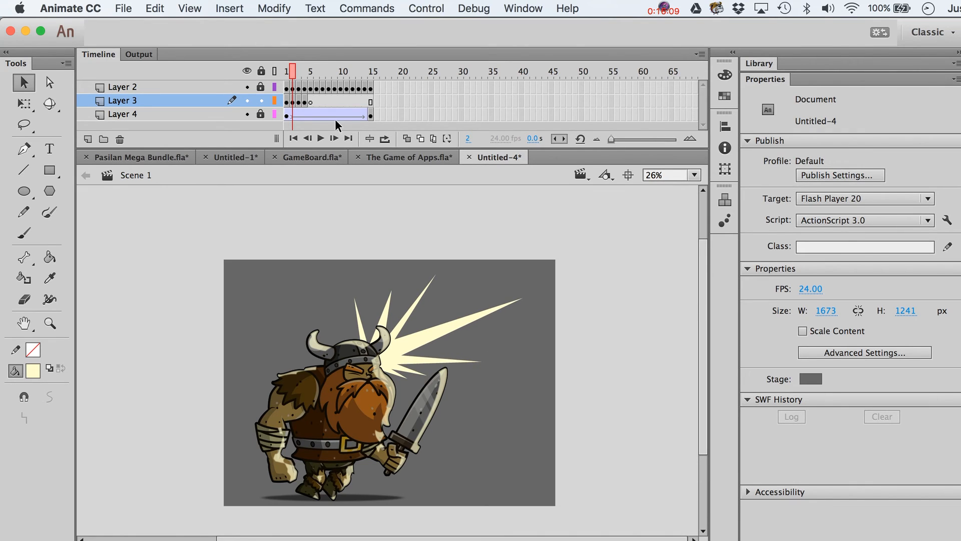
# Scale down the starburst in frame 1 of Layer 3, keeping it behind the viking's head.
pyautogui.click(280, 76)
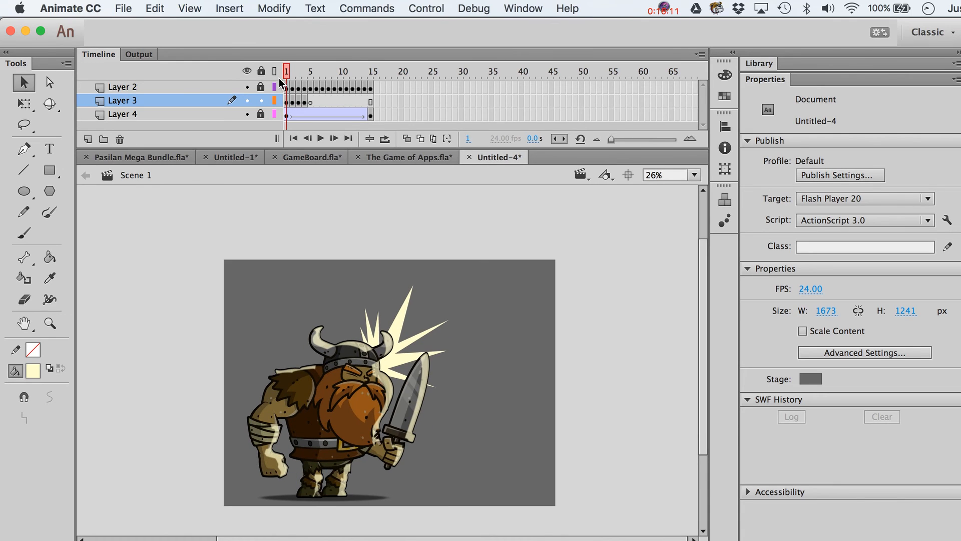
pyautogui.click(408, 308)
pyautogui.press('q')
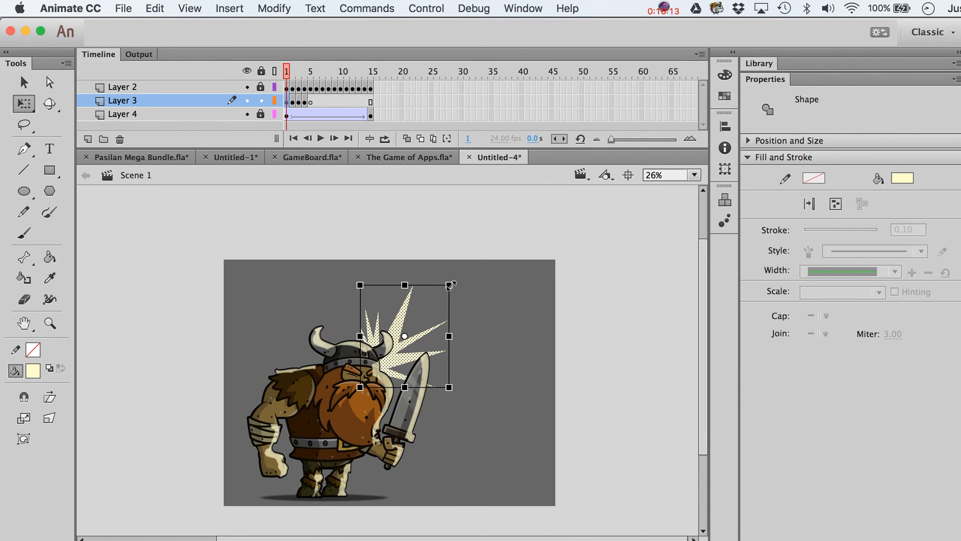
pyautogui.moveTo(451, 281); pyautogui.dragTo(441, 293)
pyautogui.click(516, 286)
pyautogui.press('v')
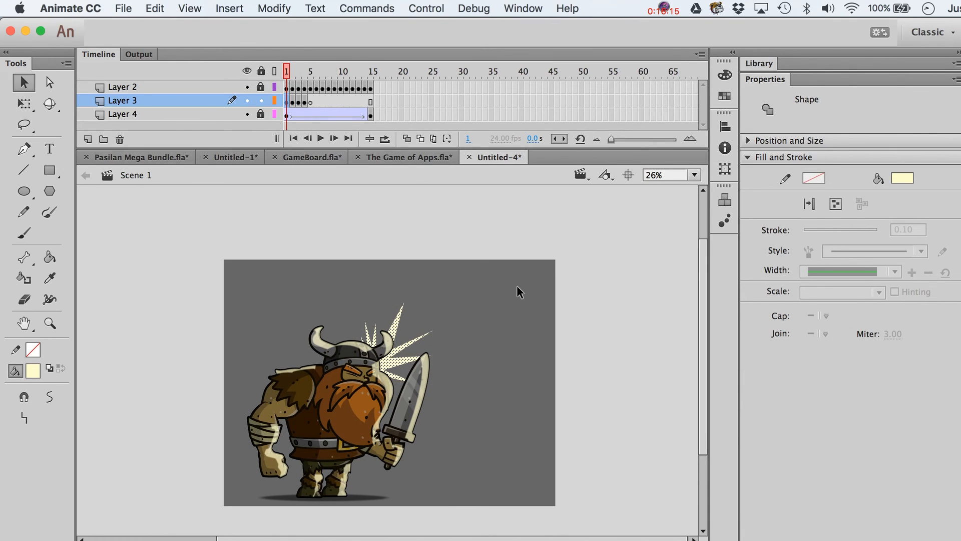
# Shorten the overlong upper-right spike of the frame 2 starburst, and replay the animation.
pyautogui.press('Return')
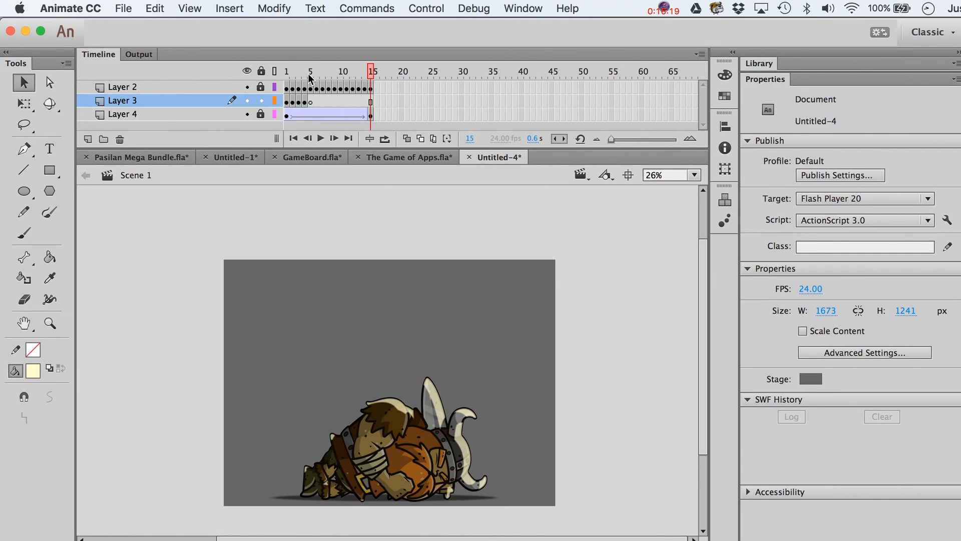
pyautogui.press('Return')
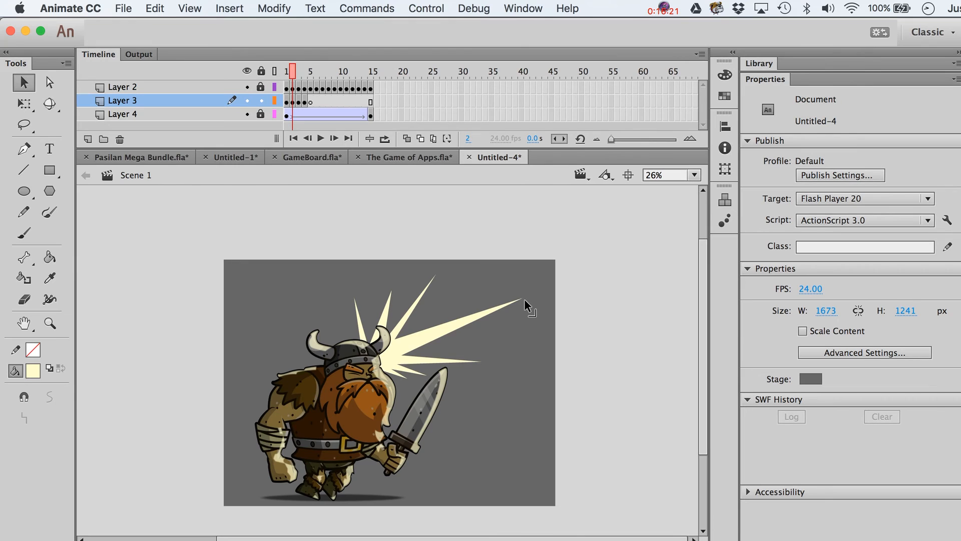
pyautogui.moveTo(525, 299); pyautogui.dragTo(477, 311)
pyautogui.press('Return')
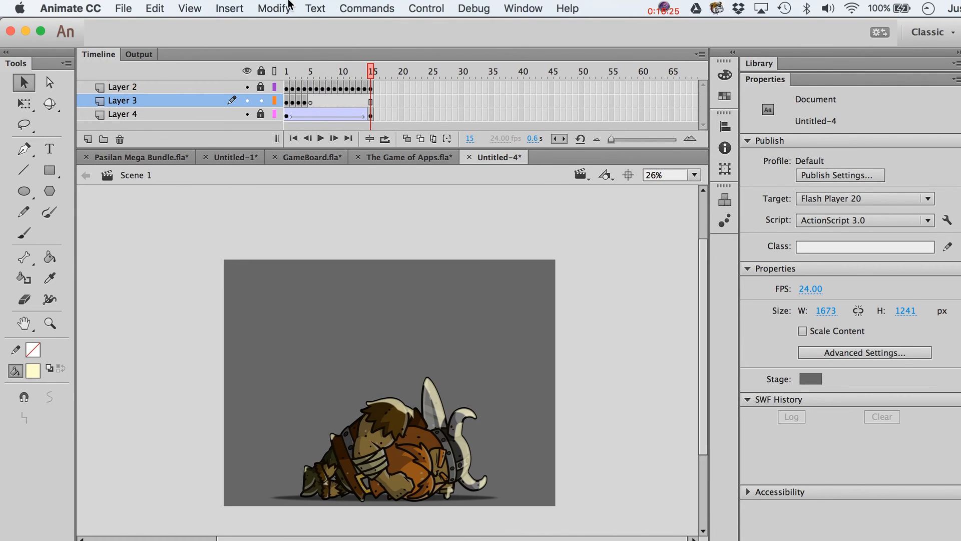
# Start a movie export and create a folder named NewFrames for the exported files.
pyautogui.click(123, 9)
pyautogui.moveTo(175, 215)
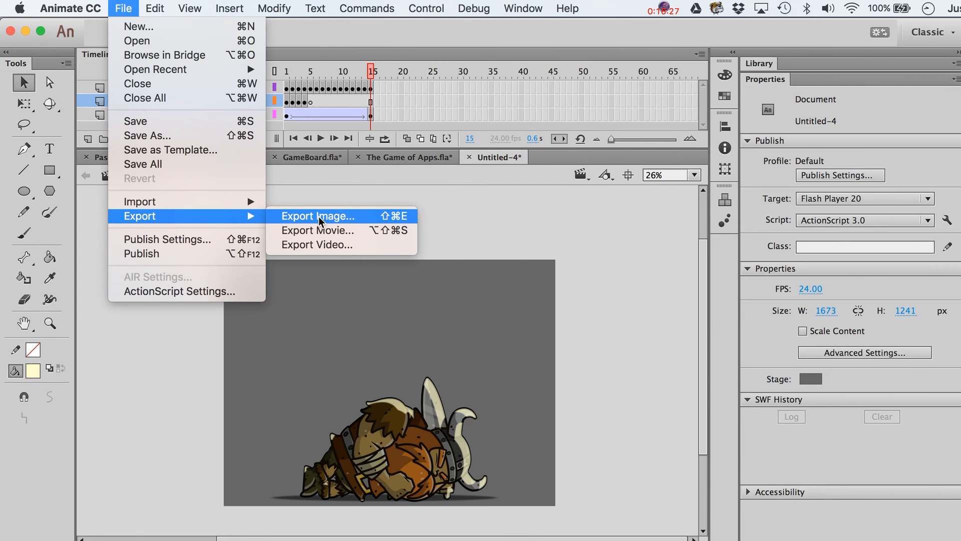
pyautogui.click(316, 230)
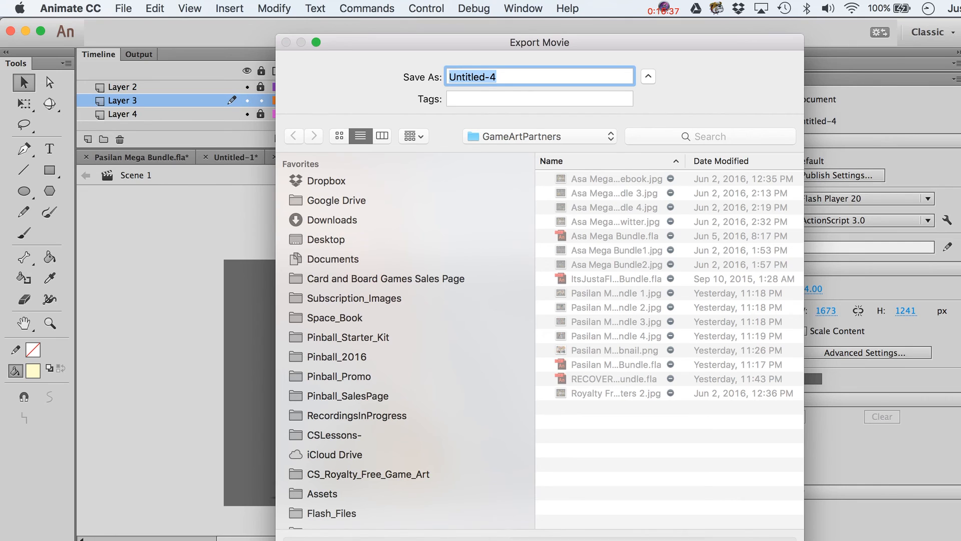
pyautogui.click(433, 520)
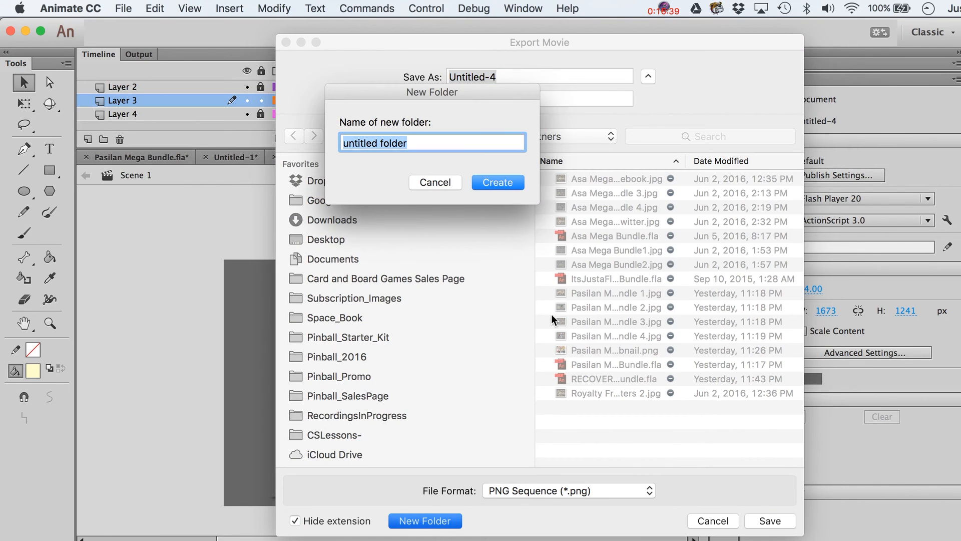
pyautogui.write('New')
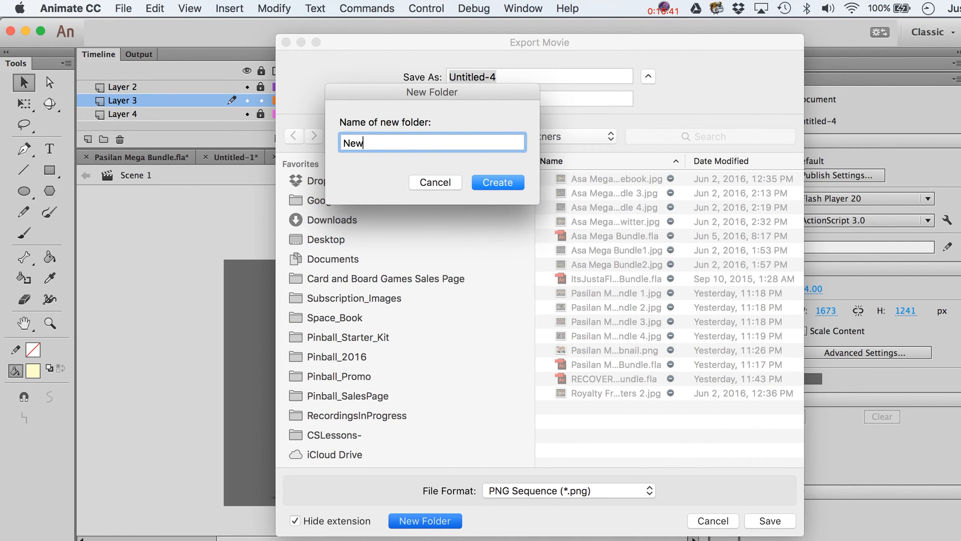
pyautogui.write('Frames')
pyautogui.press('Return')
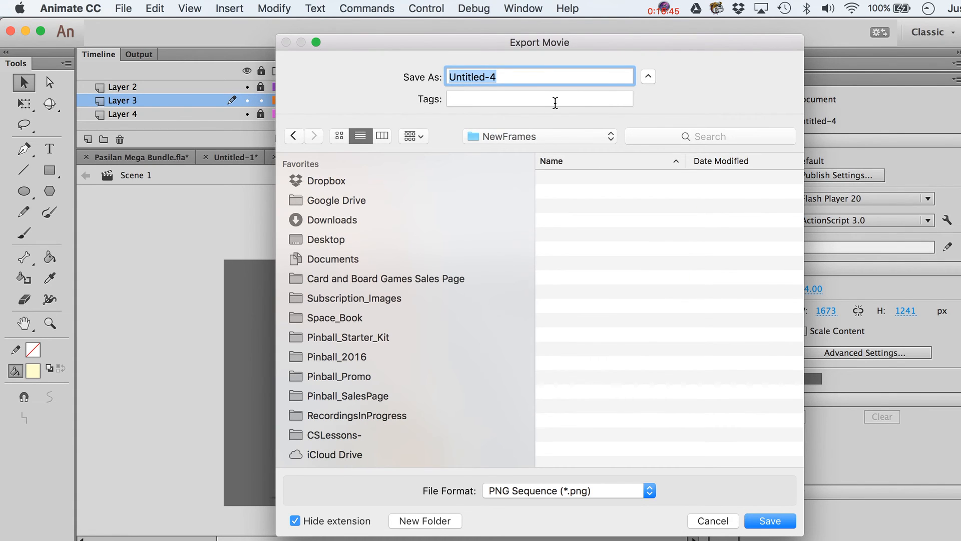
# Name the PNG sequence DyingViking, save it in the NewFrames folder, and continue to its PNG export settings.
pyautogui.write('Export')
pyautogui.press('BackSpace')
pyautogui.press('BackSpace')
pyautogui.press('BackSpace')
pyautogui.press('BackSpace')
pyautogui.press('BackSpace')
pyautogui.press('BackSpace')
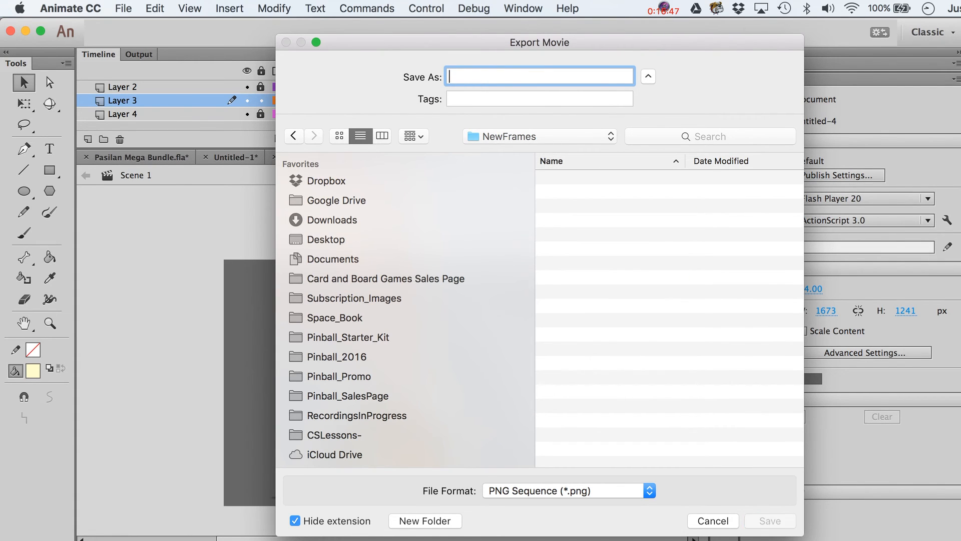
pyautogui.write('DyingVikin')
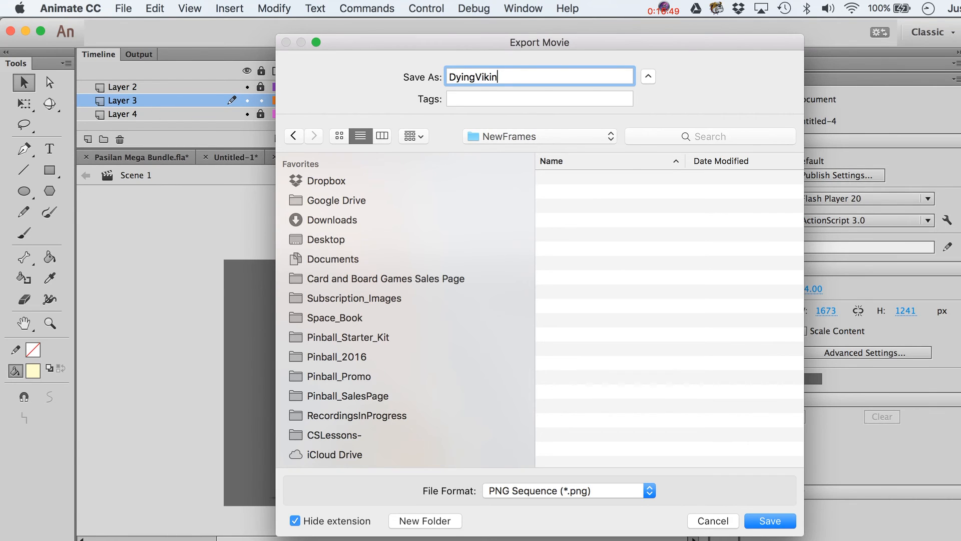
pyautogui.write('g')
pyautogui.click(761, 522)
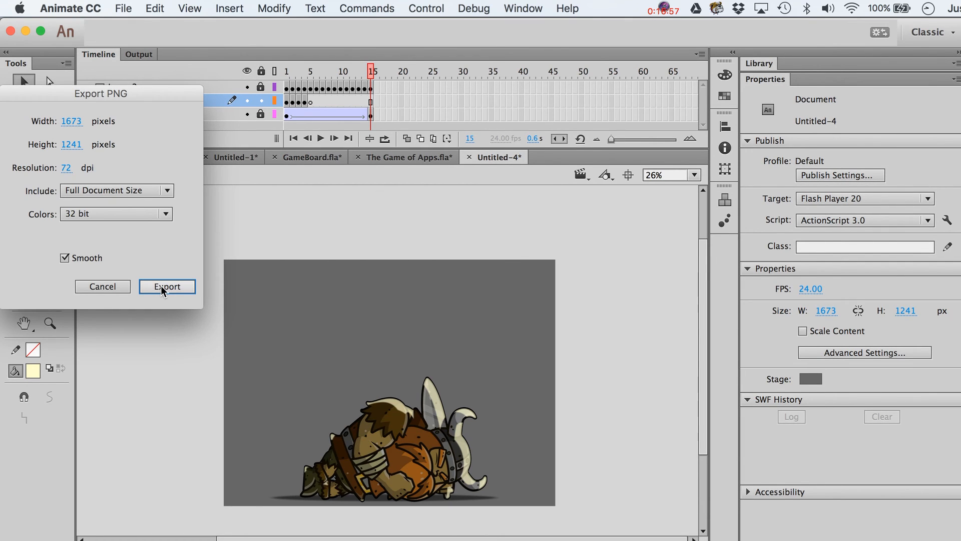
# Export the PNG sequence at 1673 by 1241 pixels and 32-bit colour, and open Dropbox > Work > GameArtPartners > NewFrames in Finder.
pyautogui.click(160, 286)
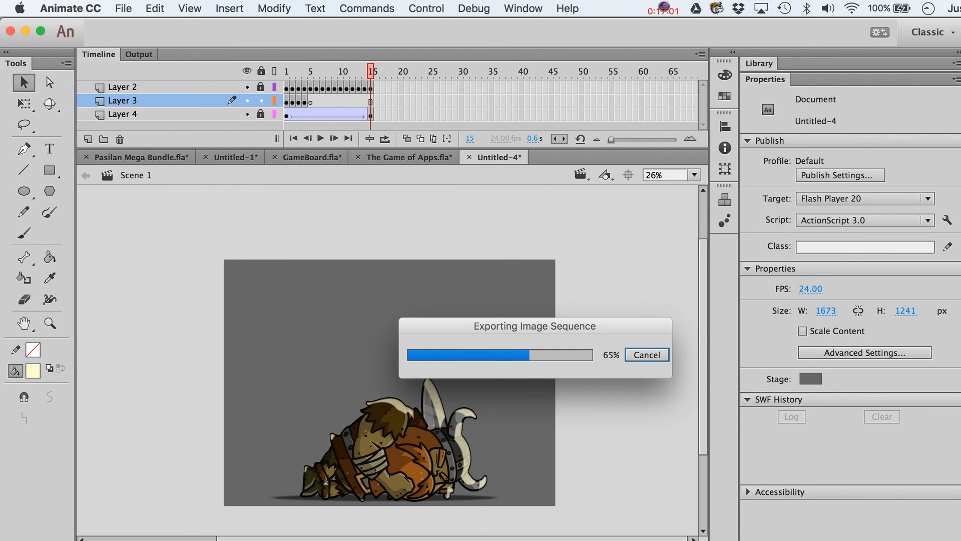
pyautogui.press('super+Tab')
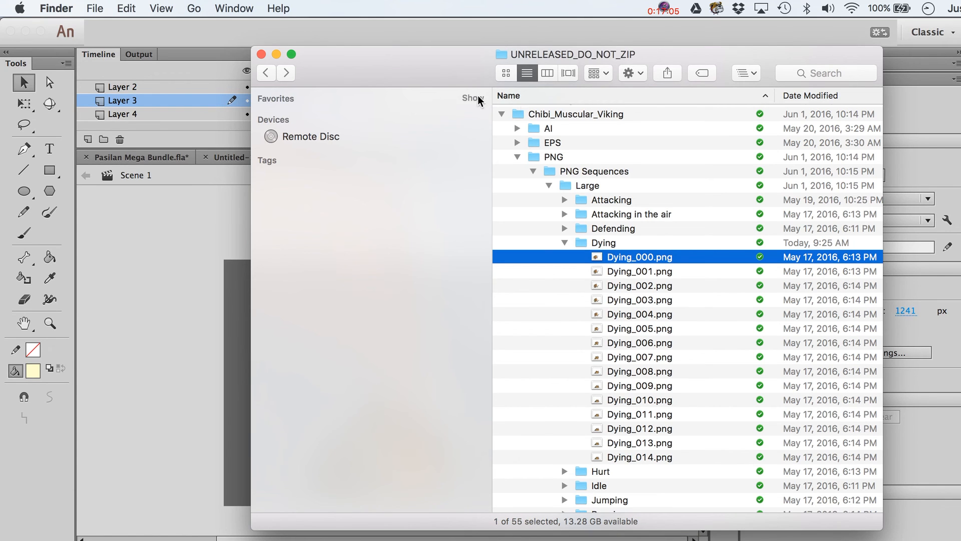
pyautogui.click(749, 71)
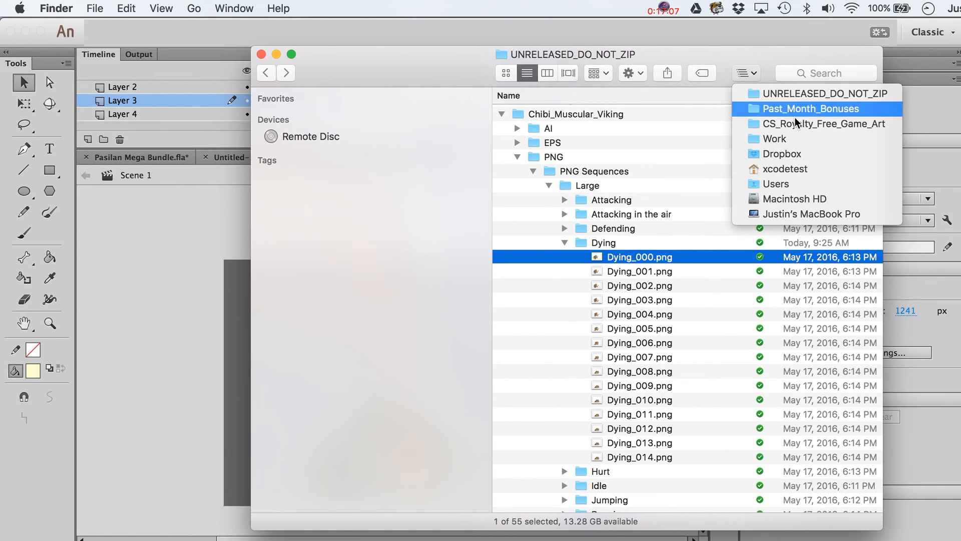
pyautogui.click(791, 152)
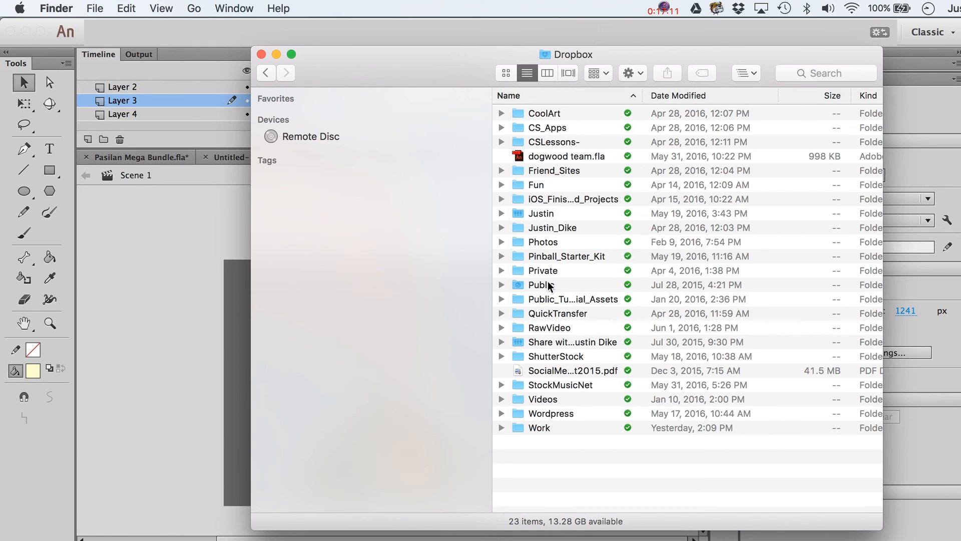
pyautogui.doubleClick(534, 426)
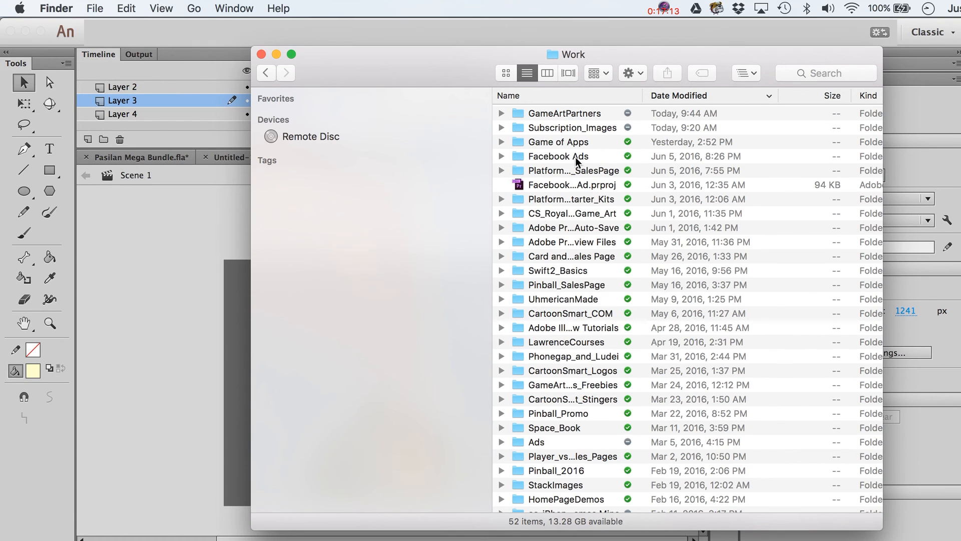
pyautogui.doubleClick(572, 113)
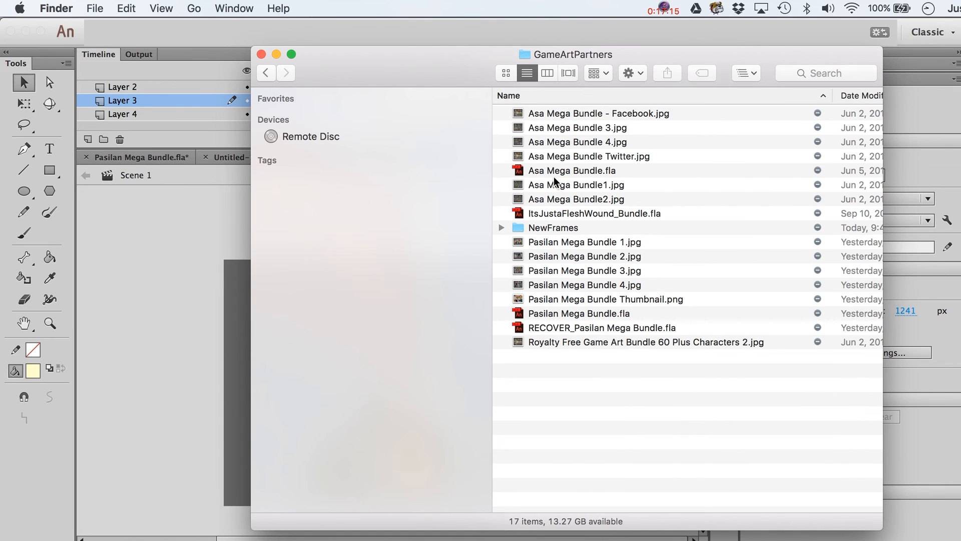
pyautogui.doubleClick(544, 225)
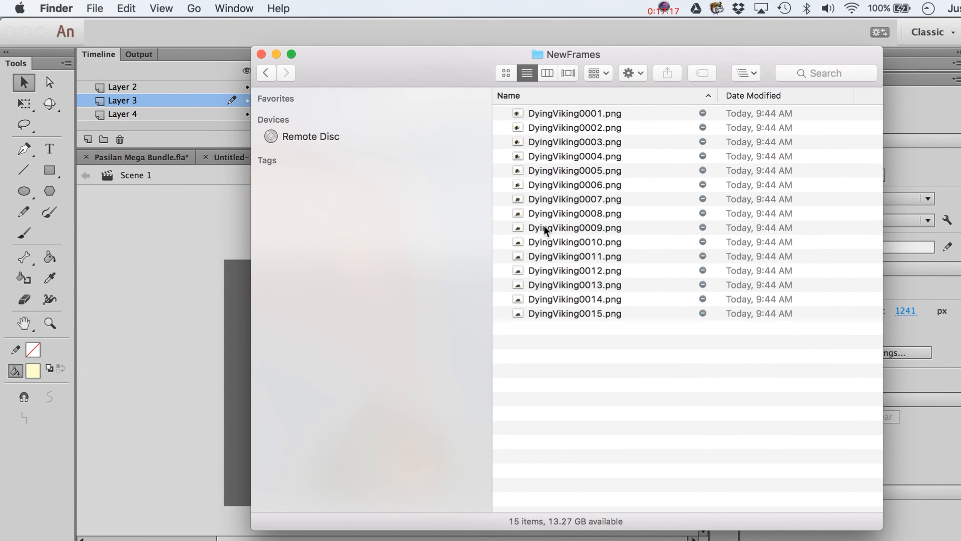
# Preview the exported frames in order from DyingViking0001.png to DyingViking0015.png, shrinking the preview to show the whole viking.
pyautogui.click(562, 111)
pyautogui.press('space')
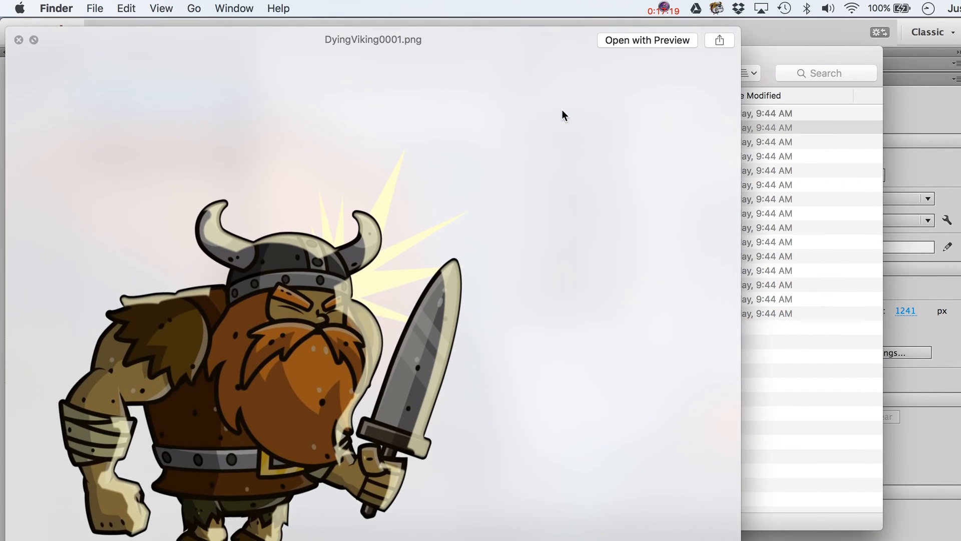
pyautogui.press('Down')
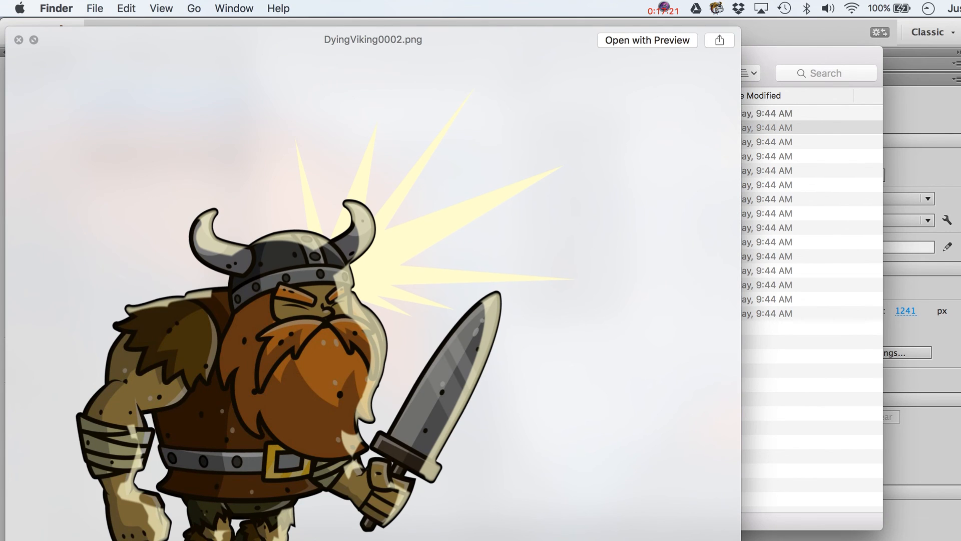
pyautogui.moveTo(740, 539); pyautogui.dragTo(665, 509)
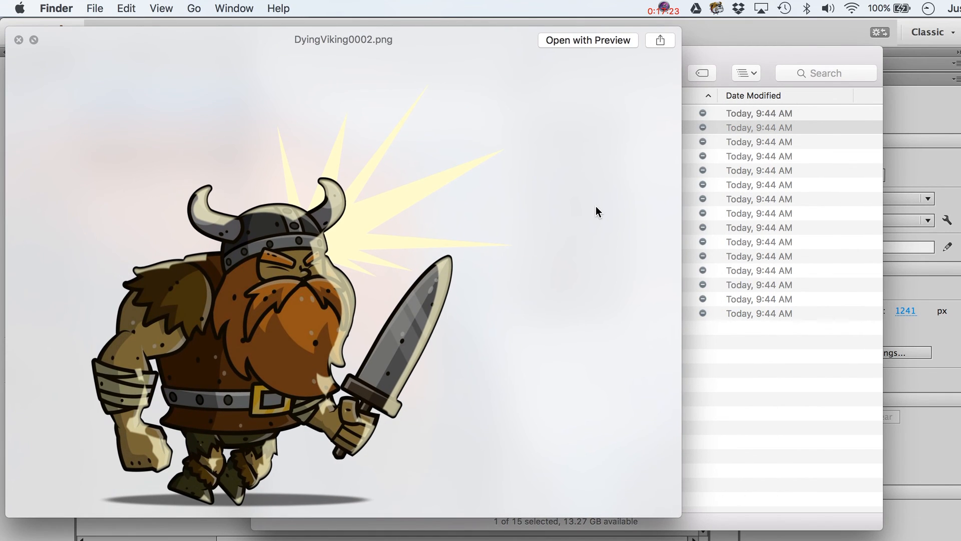
pyautogui.press('Down')
pyautogui.press('Down')
pyautogui.press('Down')
pyautogui.press('Down')
pyautogui.press('Down')
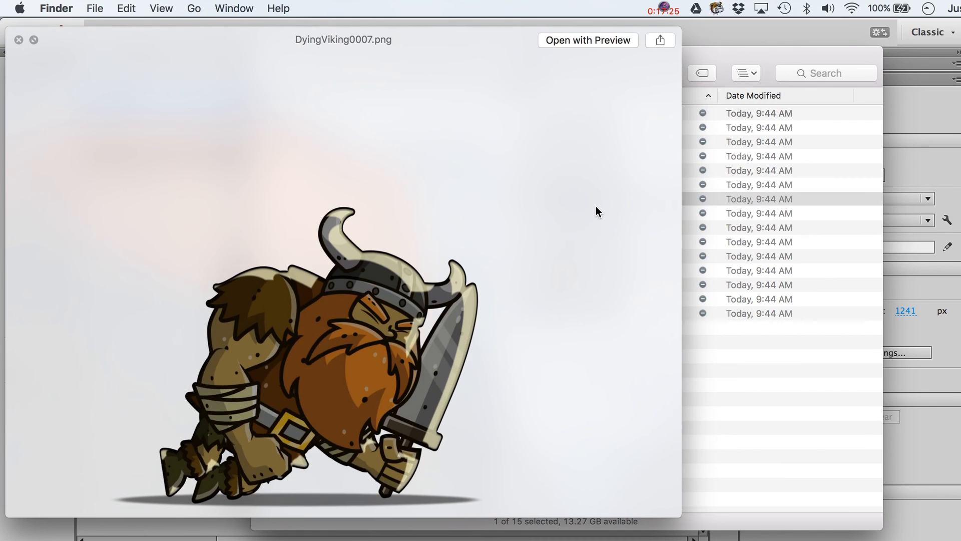
pyautogui.press('Down')
pyautogui.press('Down')
pyautogui.press('Down')
pyautogui.press('Down')
pyautogui.press('Down')
pyautogui.press('Down')
pyautogui.press('Down')
pyautogui.press('Down')
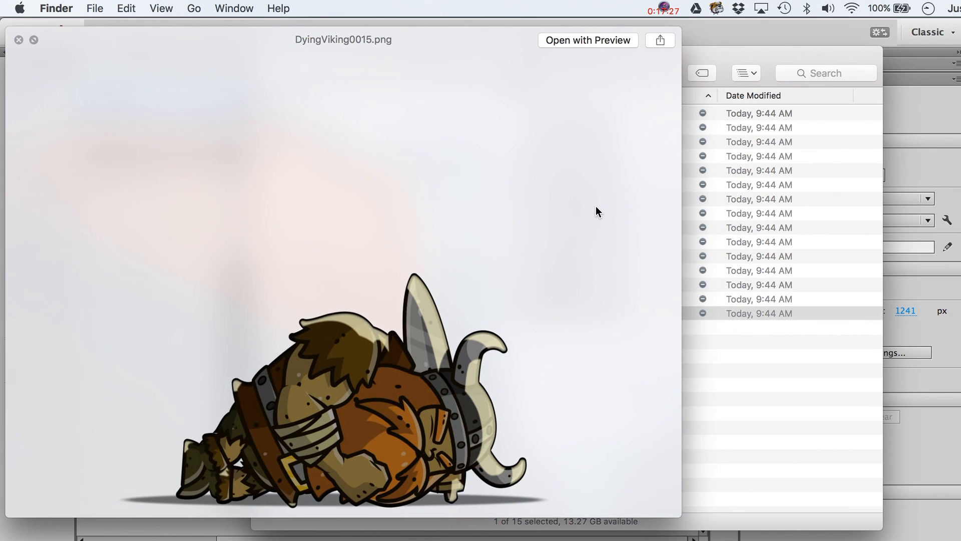
# Flip backward and forward through the previewed frames to check the viking's fall and the starburst as motion.
pyautogui.press('Up')
pyautogui.press('Up')
pyautogui.press('Up')
pyautogui.press('Up')
pyautogui.press('Up')
pyautogui.press('Up')
pyautogui.press('Up')
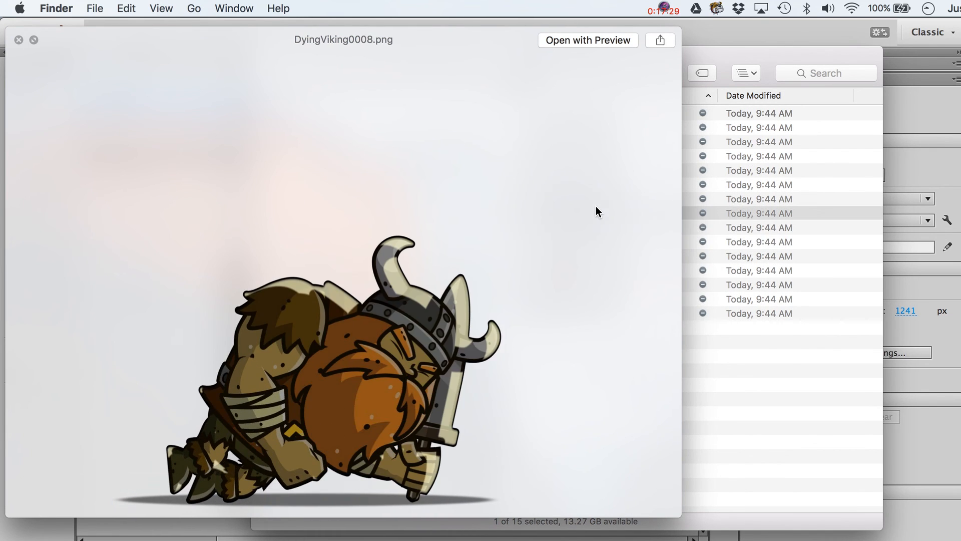
pyautogui.press('Up')
pyautogui.press('Up')
pyautogui.press('Up')
pyautogui.press('Up')
pyautogui.press('Up')
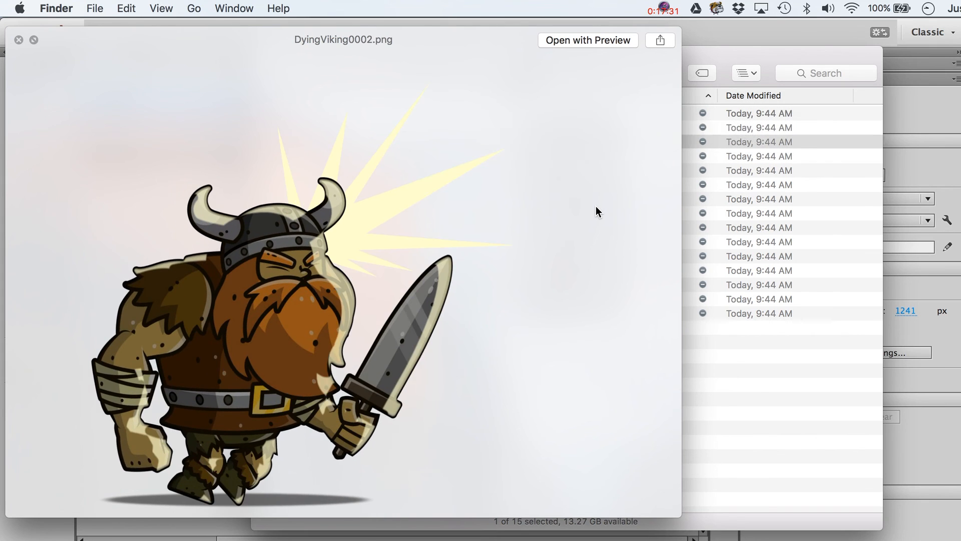
pyautogui.press('Down')
pyautogui.press('Down')
pyautogui.press('Down')
pyautogui.press('Down')
pyautogui.press('Down')
pyautogui.press('Down')
pyautogui.press('Down')
pyautogui.press('Down')
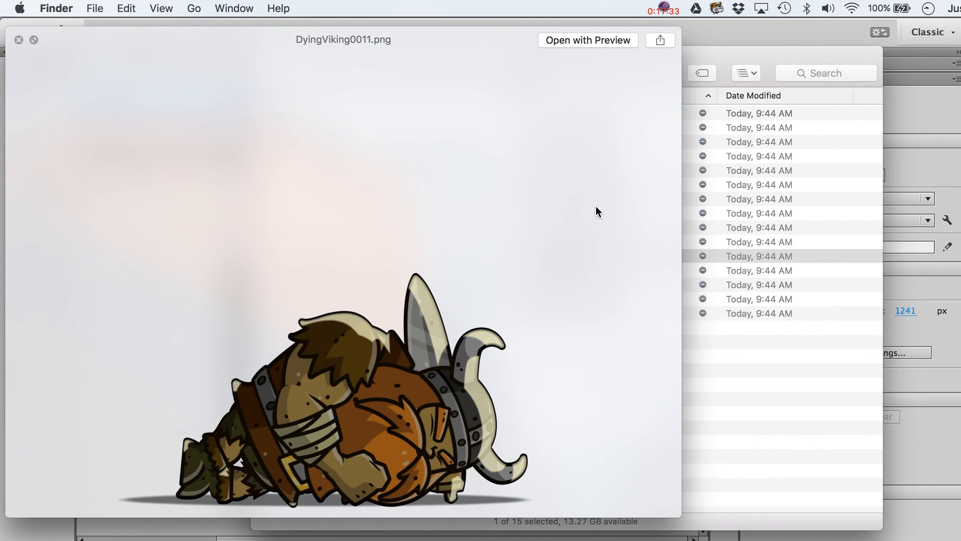
pyautogui.press('Down')
pyautogui.press('Down')
pyautogui.press('Up')
pyautogui.press('Up')
pyautogui.press('Up')
pyautogui.press('Up')
pyautogui.press('Up')
pyautogui.press('Up')
pyautogui.press('Up')
pyautogui.press('Up')
pyautogui.press('Up')
pyautogui.press('Up')
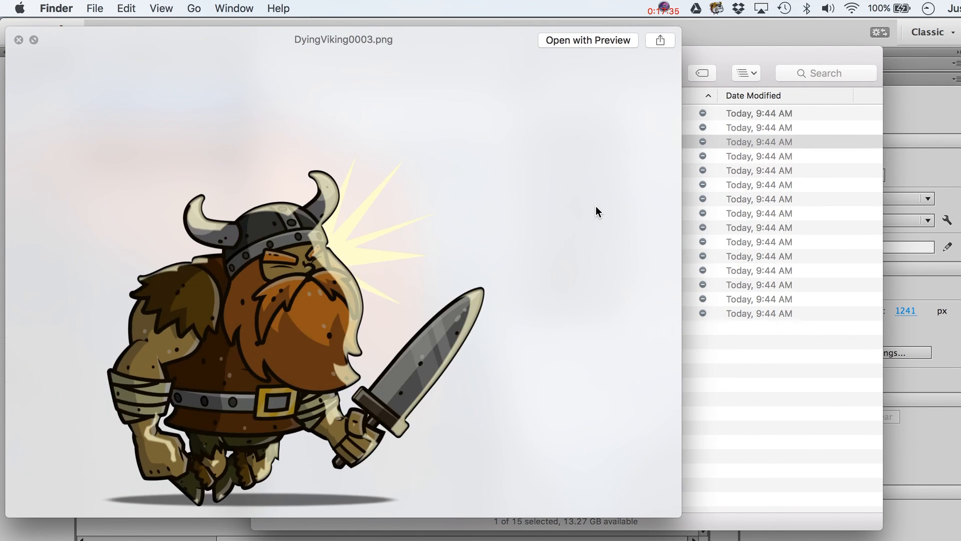
# Shrink the preview further, run through the DyingViking frames again in both directions, and close the preview.
pyautogui.moveTo(680, 516); pyautogui.dragTo(531, 375)
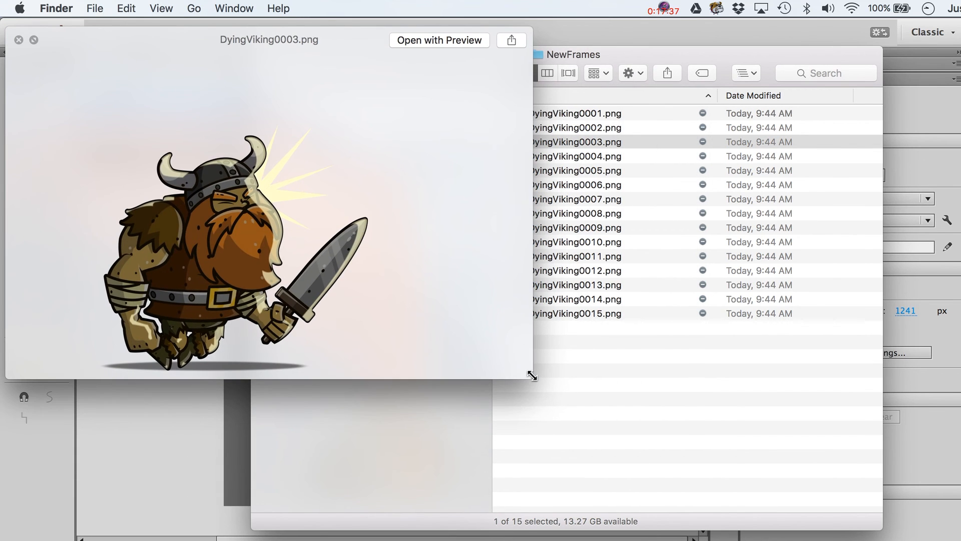
pyautogui.press('Up')
pyautogui.press('Up')
pyautogui.press('Down')
pyautogui.press('Down')
pyautogui.press('Down')
pyautogui.press('Down')
pyautogui.press('Down')
pyautogui.press('Down')
pyautogui.press('Down')
pyautogui.press('Down')
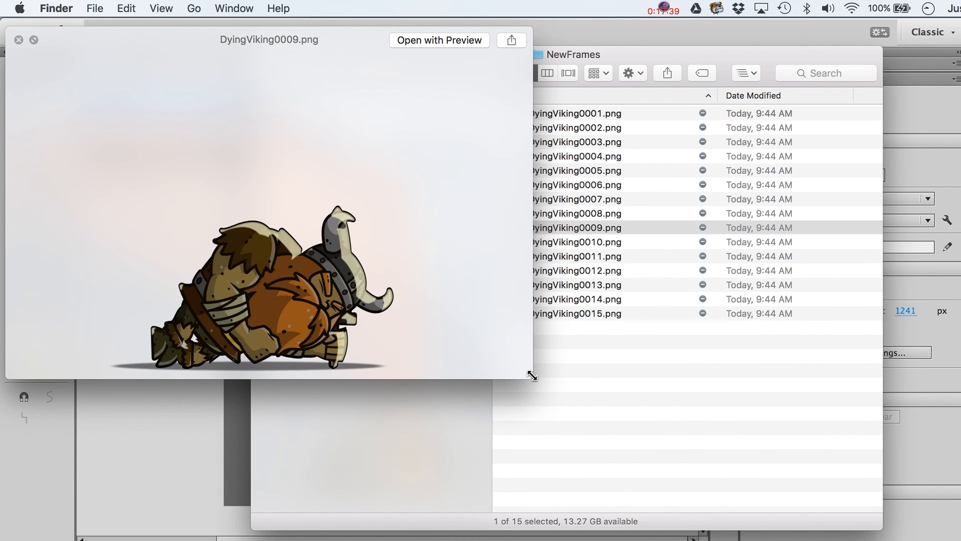
pyautogui.press('Down')
pyautogui.press('Down')
pyautogui.press('Up')
pyautogui.press('Up')
pyautogui.press('Up')
pyautogui.press('Up')
pyautogui.press('Up')
pyautogui.press('Up')
pyautogui.press('Up')
pyautogui.press('Up')
pyautogui.press('Up')
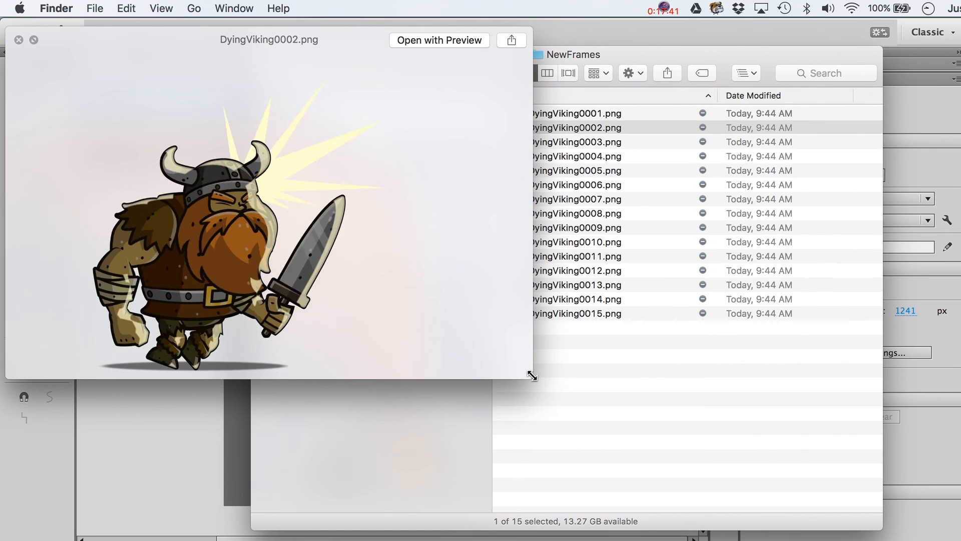
pyautogui.press('Up')
pyautogui.press('Down')
pyautogui.press('Down')
pyautogui.press('Down')
pyautogui.press('Down')
pyautogui.press('Down')
pyautogui.press('Down')
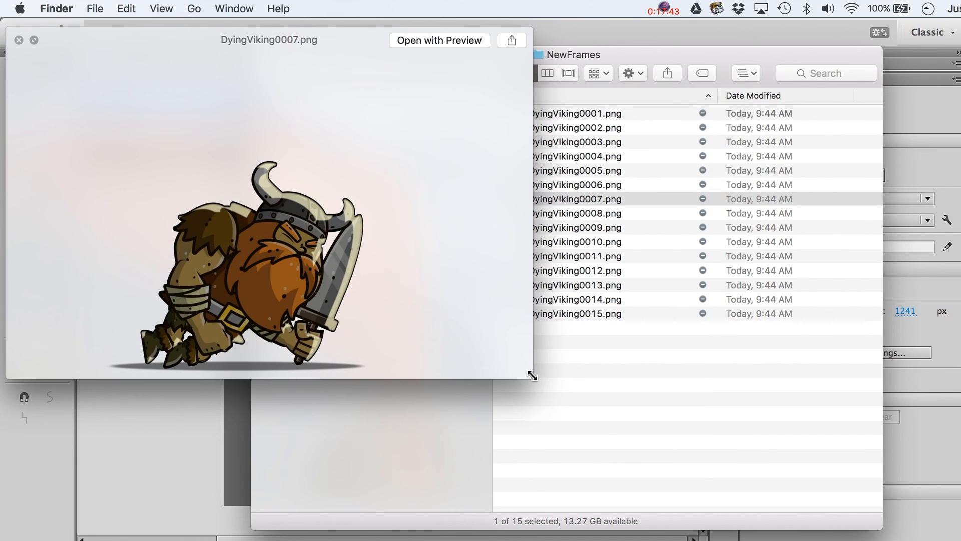
pyautogui.press('space')
# Move the Finder window aside, return to the GameArtPartners folder, and preview Asa Mega Bundle - Facebook.jpg at a reduced size.
pyautogui.moveTo(271, 69); pyautogui.dragTo(470, 74)
pyautogui.click(403, 90)
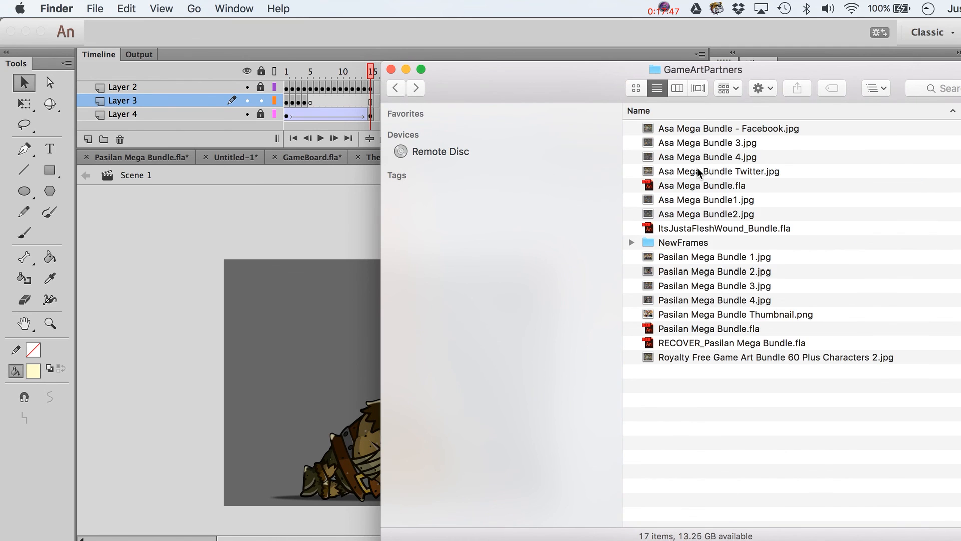
pyautogui.click(704, 131)
pyautogui.press('space')
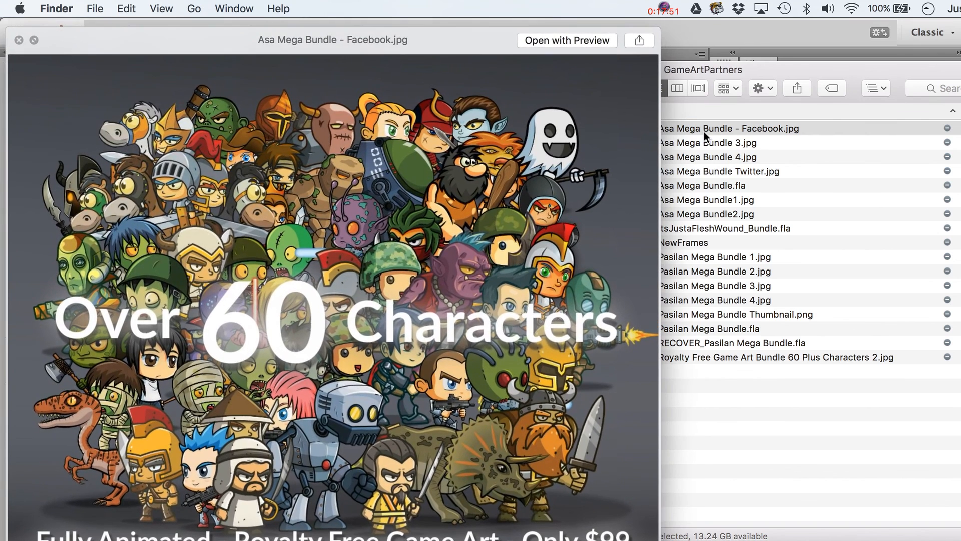
pyautogui.moveTo(659, 539); pyautogui.dragTo(622, 527)
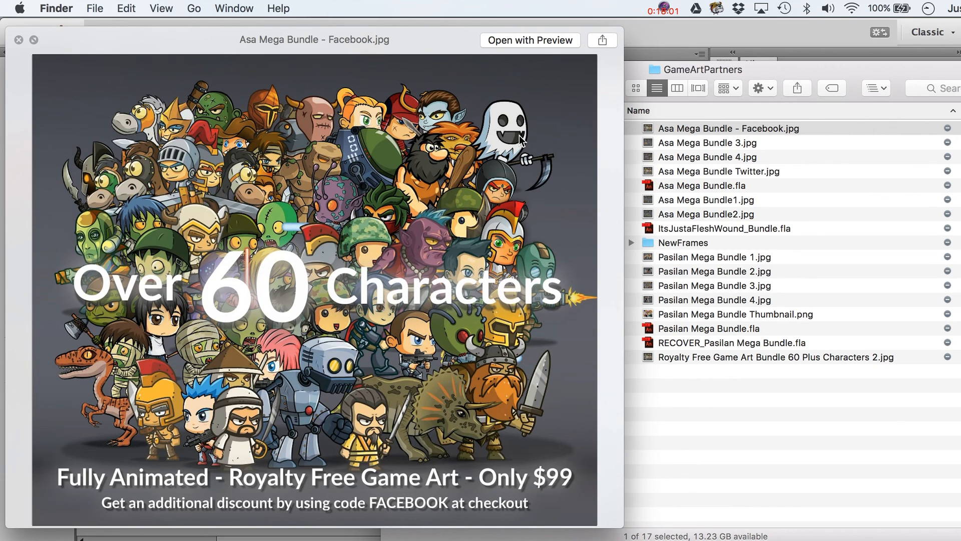
# Look through the character sheets from Asa Mega Bundle 3.jpg to Asa Mega Bundle2.jpg, and close the preview.
pyautogui.press('Down')
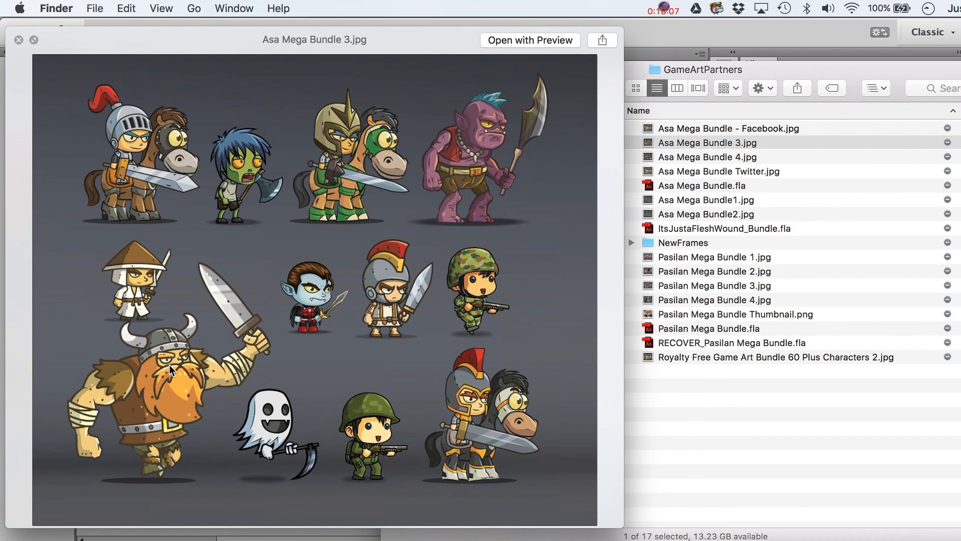
pyautogui.press('Down')
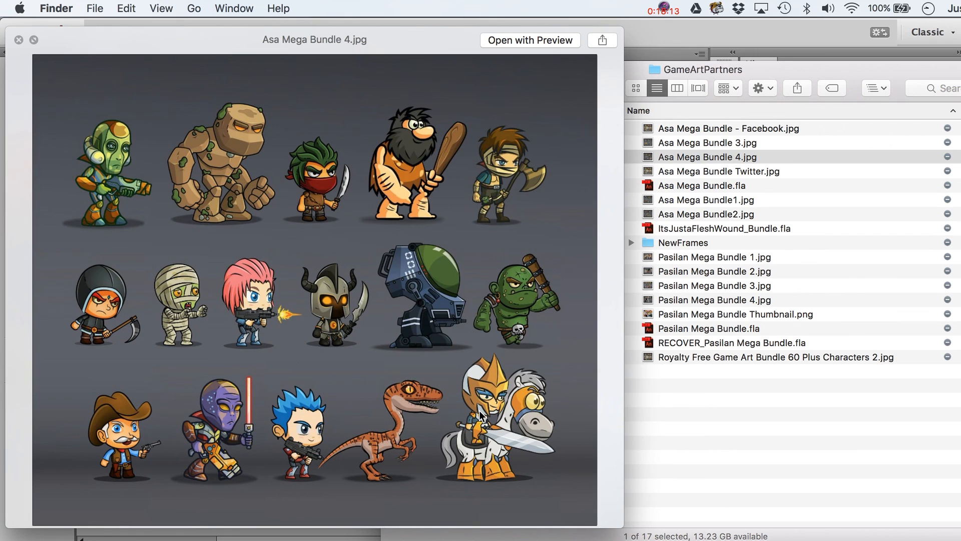
pyautogui.press('Down')
pyautogui.press('Up')
pyautogui.press('Up')
pyautogui.press('Down')
pyautogui.press('Down')
pyautogui.press('Down')
pyautogui.press('Down')
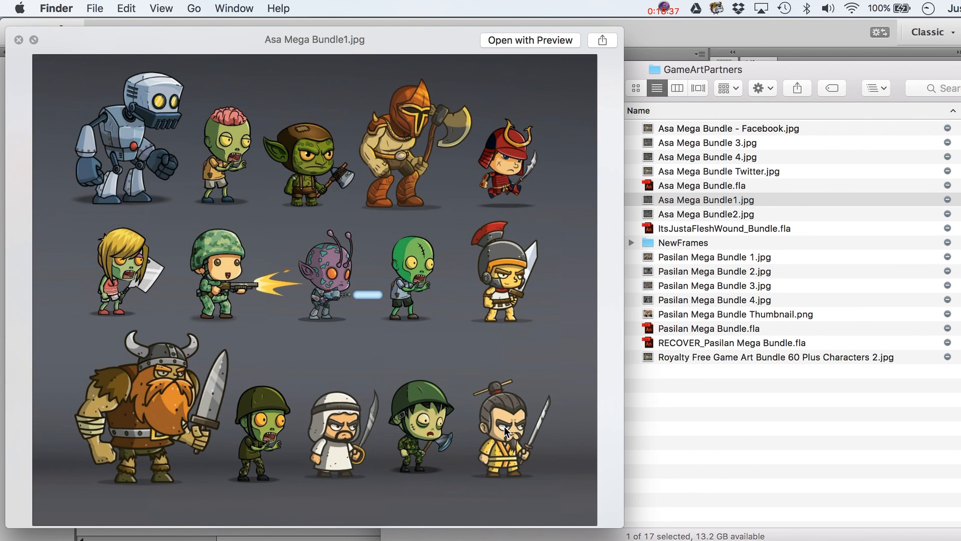
pyautogui.press('Down')
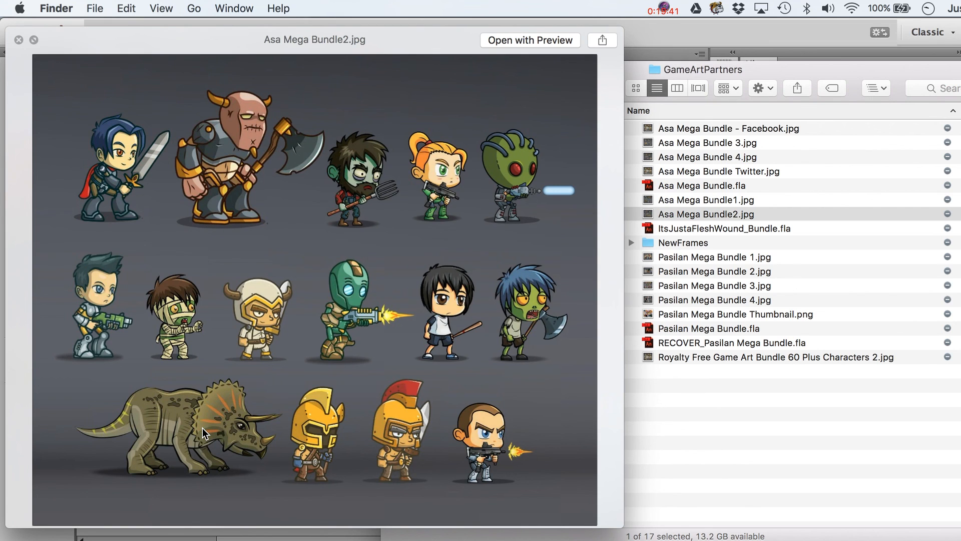
pyautogui.press('space')
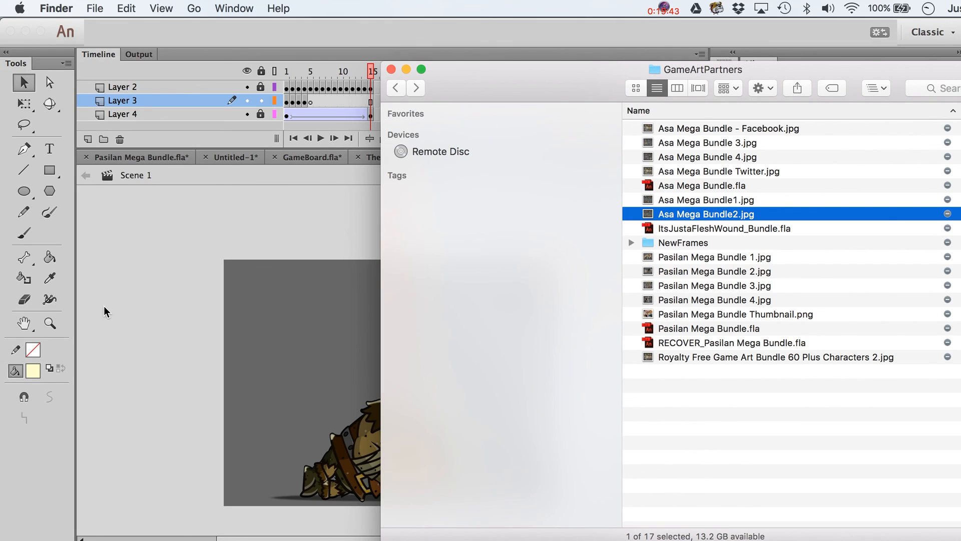